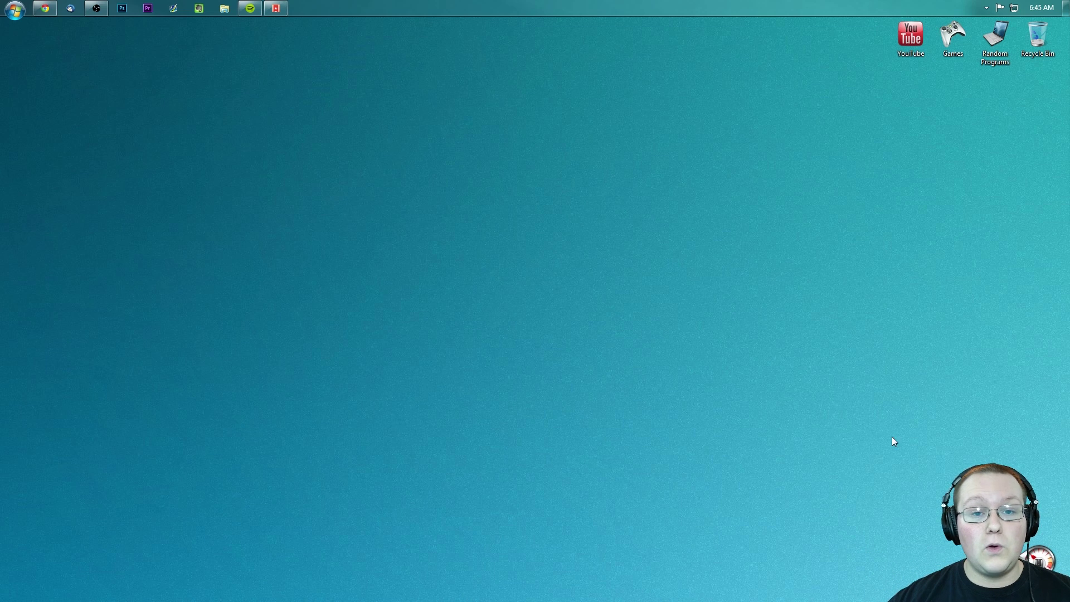
# Download and keep the Tinkers' Construct and Mantle jars for Minecraft 1.7.10 from the forum thread, closing their download pages.
pyautogui.click(45, 8)
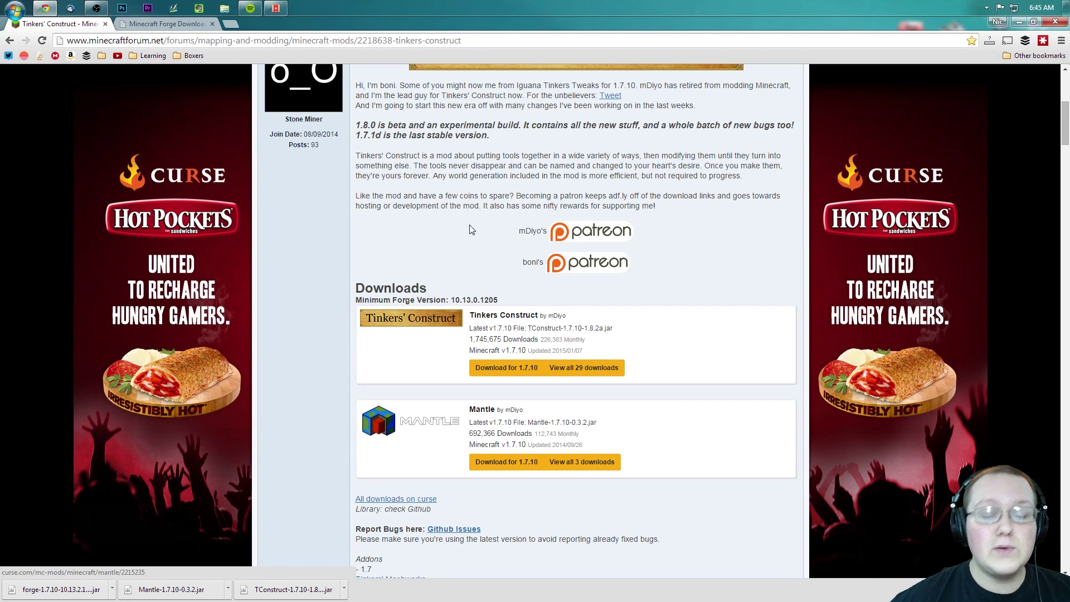
pyautogui.scroll(-2, 500, 297)
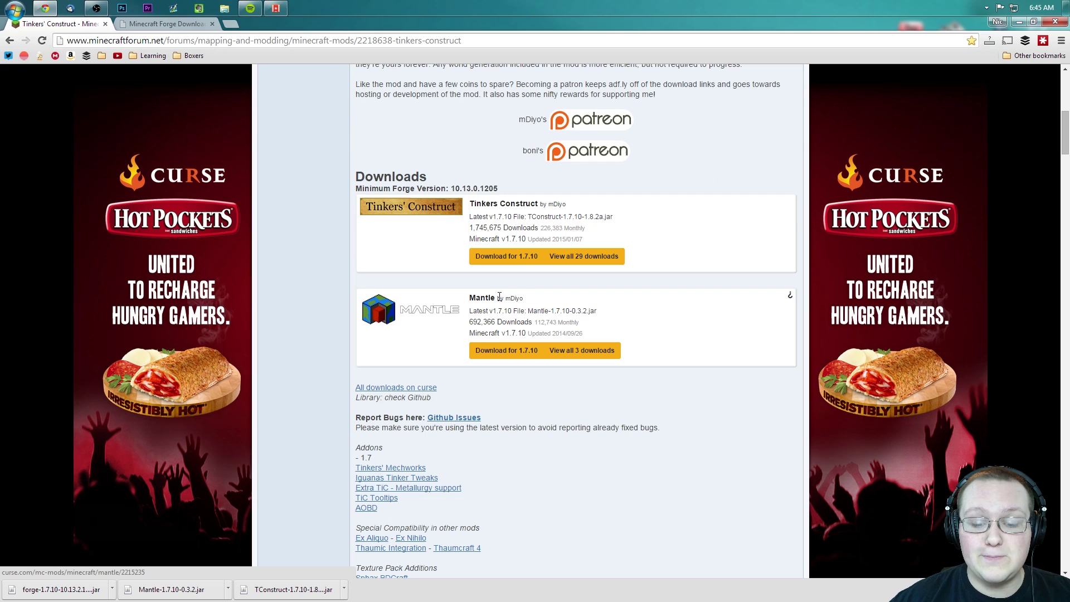
pyautogui.rightClick(510, 256)
pyautogui.click(517, 265)
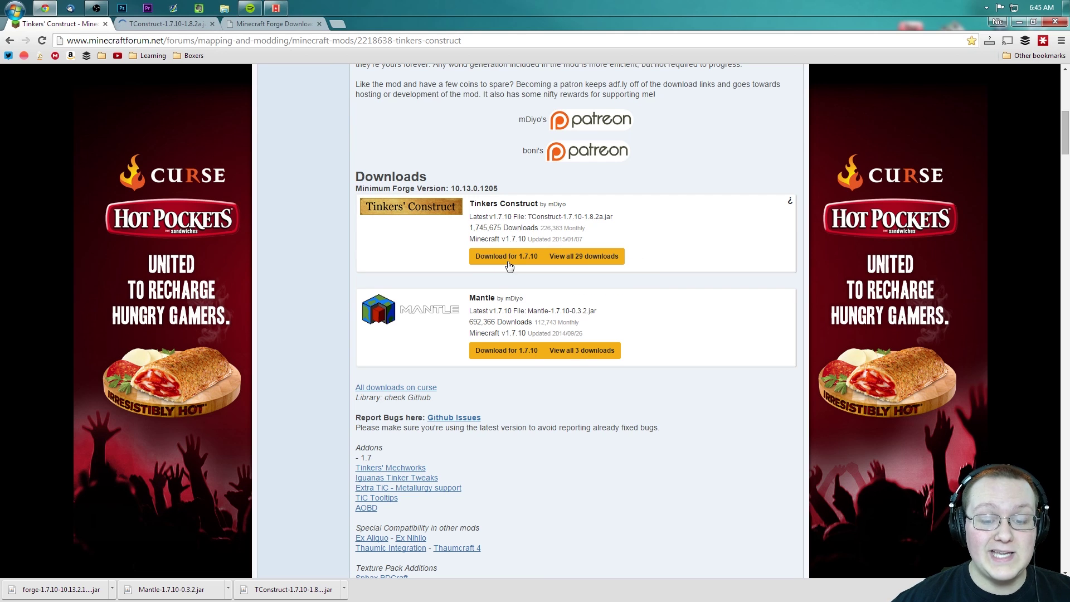
pyautogui.click(523, 353)
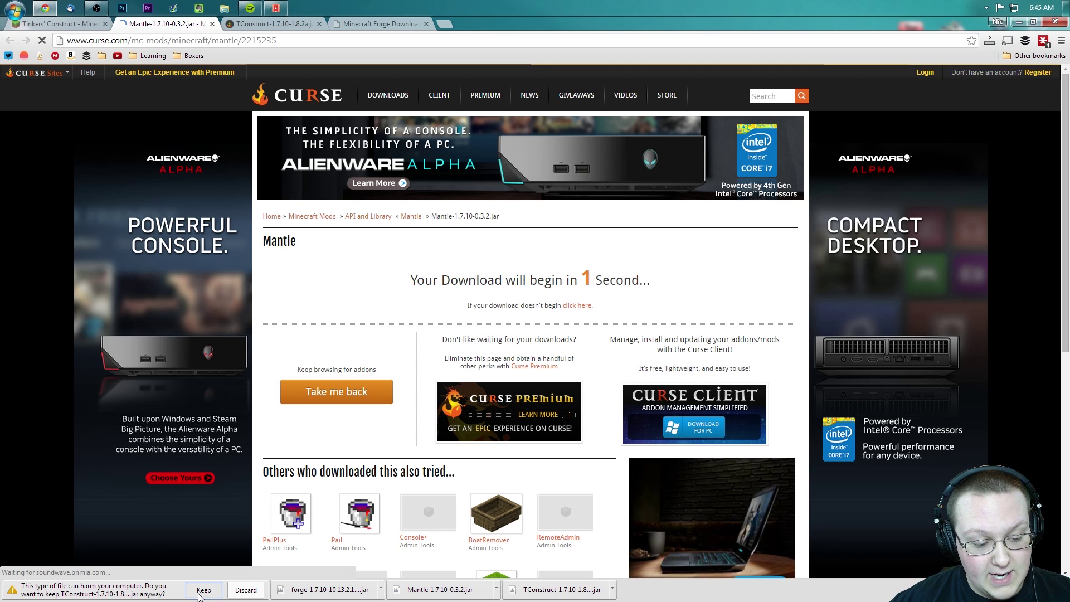
pyautogui.click(198, 595)
pyautogui.click(190, 593)
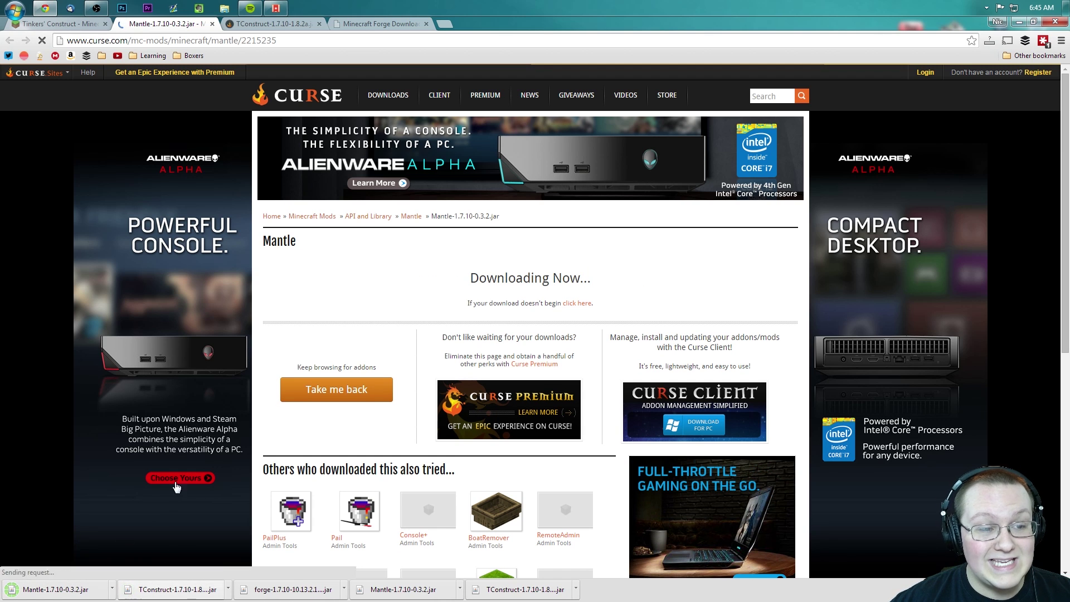
pyautogui.click(212, 24)
pyautogui.click(191, 24)
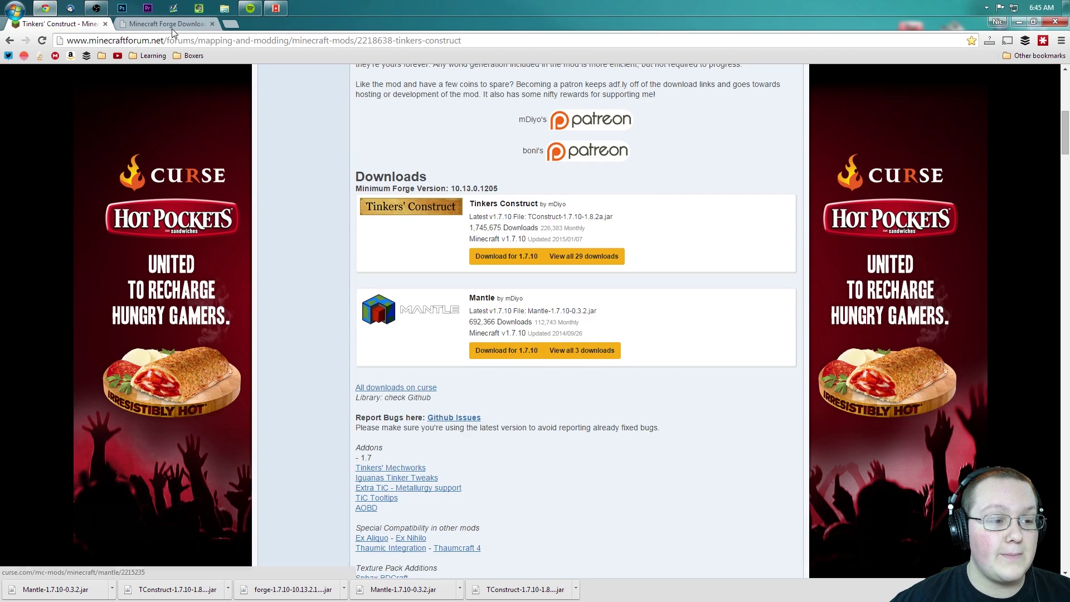
# Download the 1.7.10-Recommended installer from the Minecraft Forge downloads page, skip the ad page and keep the file.
pyautogui.click(172, 29)
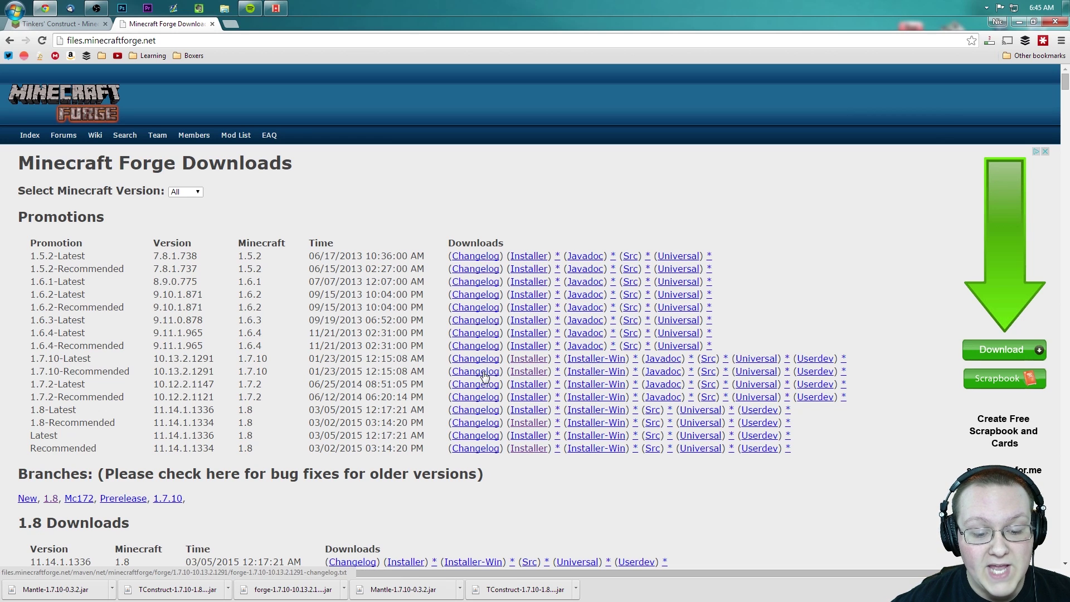
pyautogui.click(527, 376)
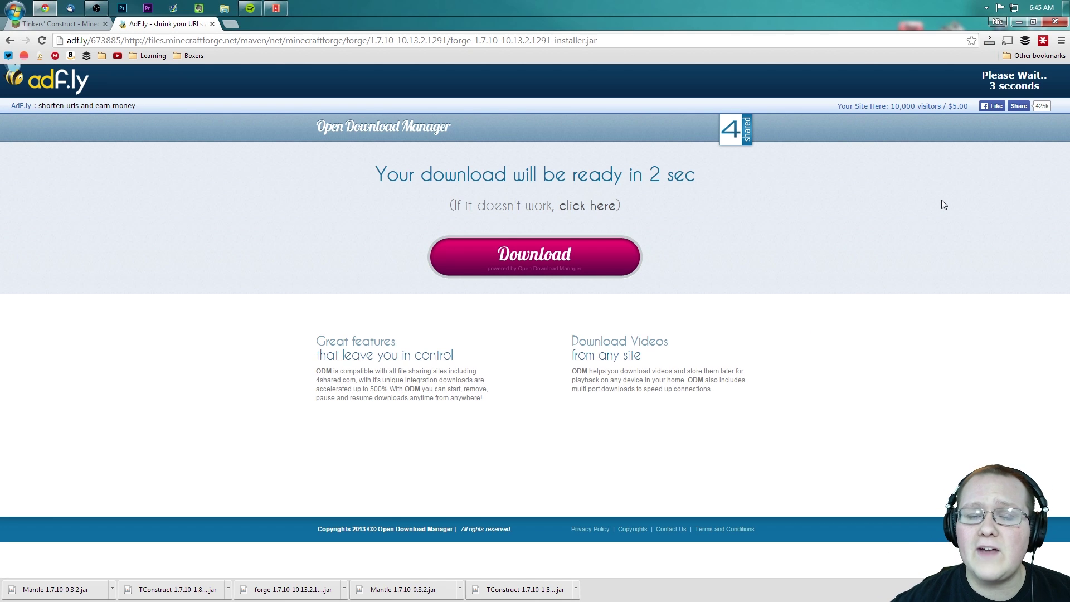
pyautogui.rightClick(591, 93)
pyautogui.click(539, 89)
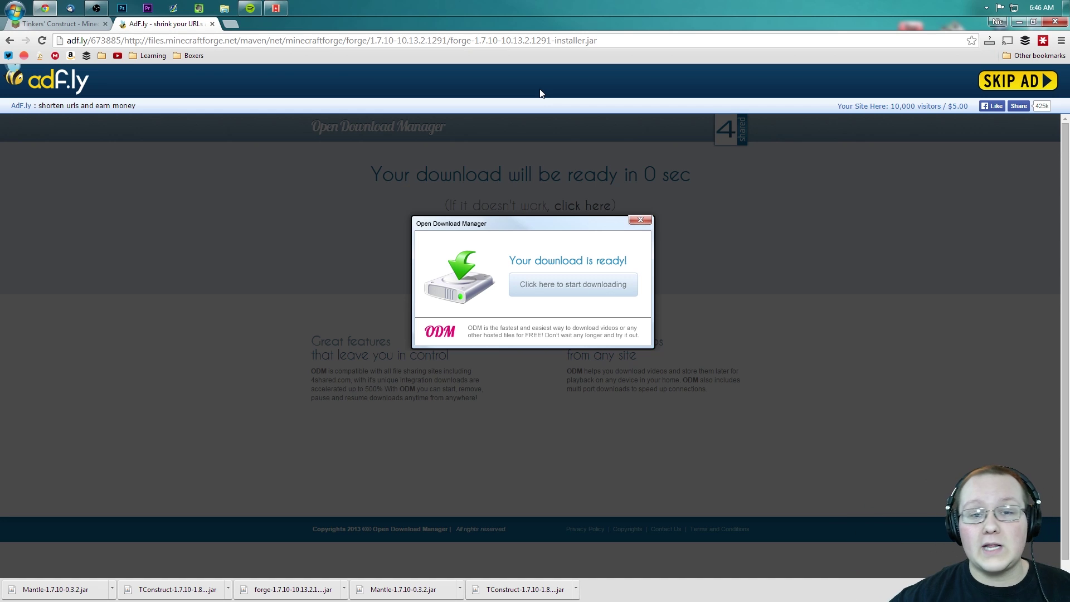
pyautogui.click(1010, 79)
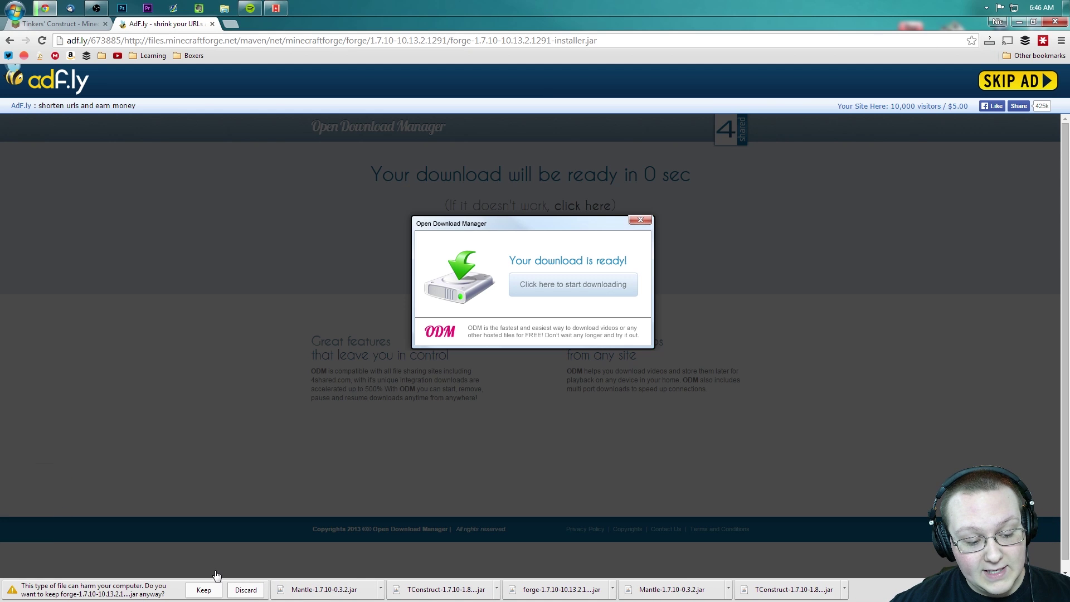
pyautogui.click(204, 590)
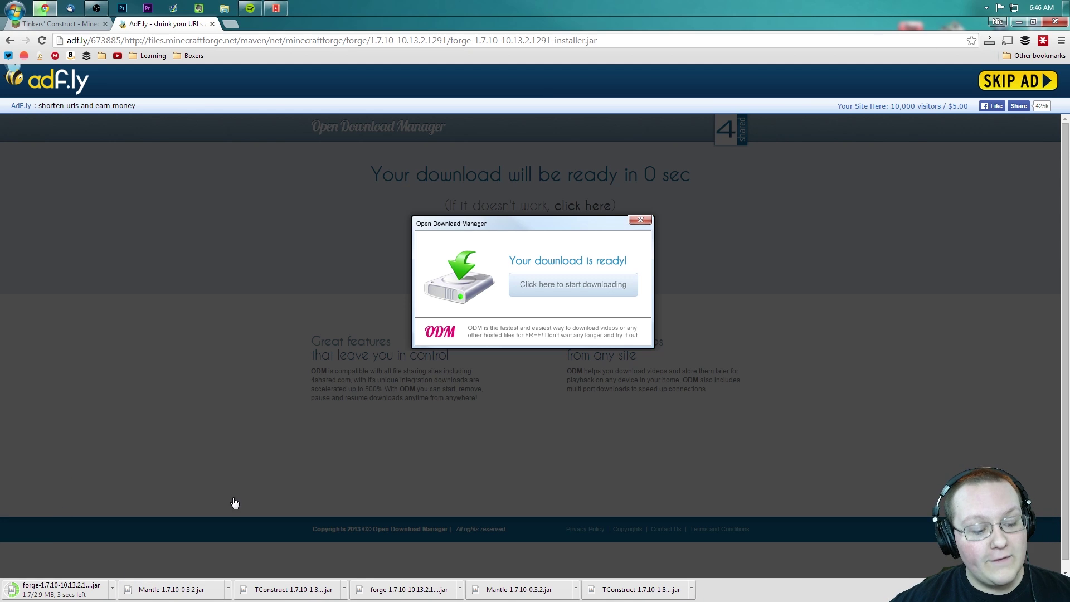
# Minimize the browser and arrange the downloaded jars on the desktop, with Mantle above TConstruct and the Forge installer set apart.
pyautogui.click(1019, 22)
pyautogui.moveTo(259, 243); pyautogui.dragTo(442, 65)
pyautogui.click(480, 174)
pyautogui.moveTo(467, 179); pyautogui.dragTo(383, 121)
pyautogui.moveTo(575, 245); pyautogui.dragTo(527, 94)
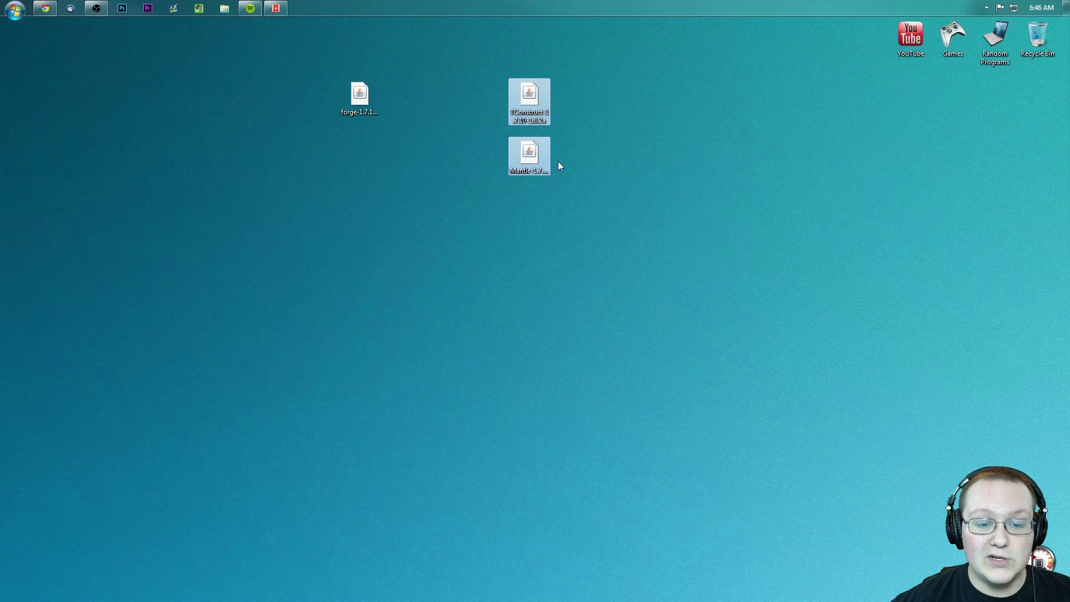
pyautogui.click(558, 162)
pyautogui.click(526, 167)
pyautogui.moveTo(544, 160); pyautogui.dragTo(533, 62)
pyautogui.click(514, 163)
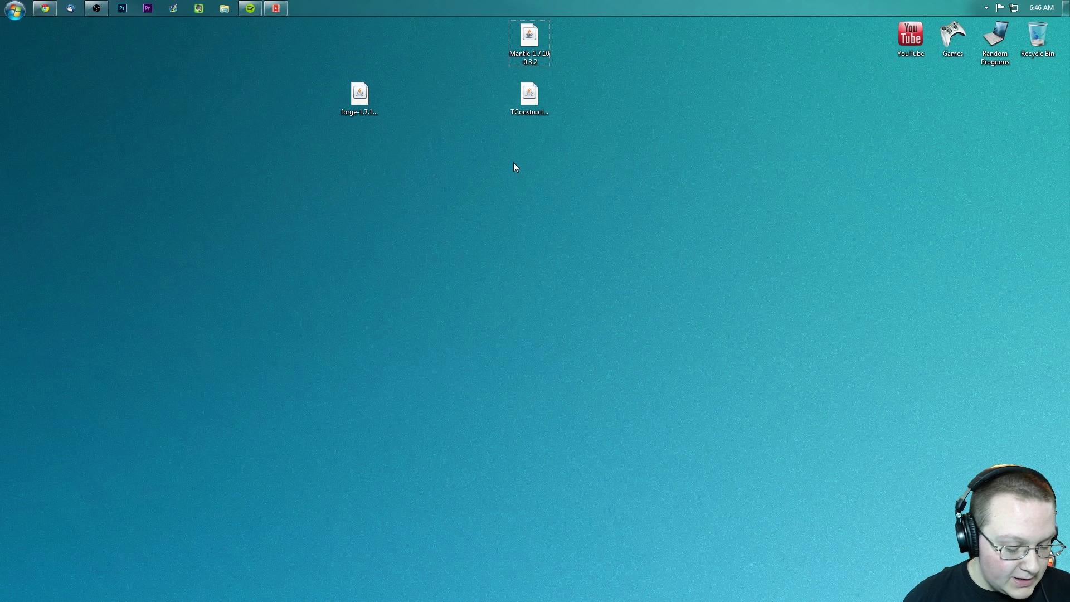
# Open the Downloads folder with the Run command, view it beside the desktop mod files, and close it.
pyautogui.press('super+r')
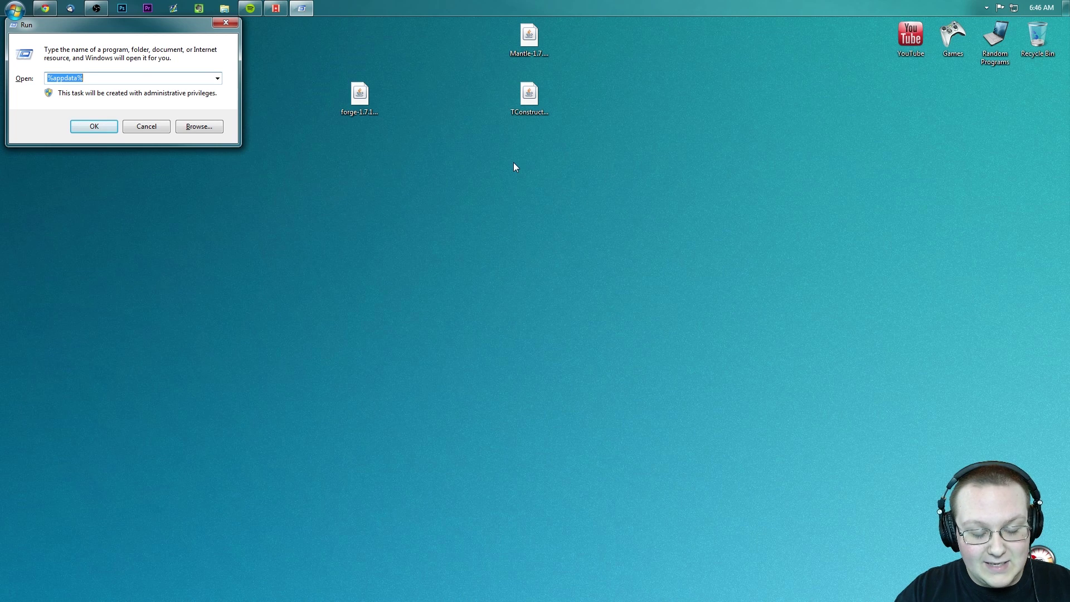
pyautogui.write('downloads')
pyautogui.press('Return')
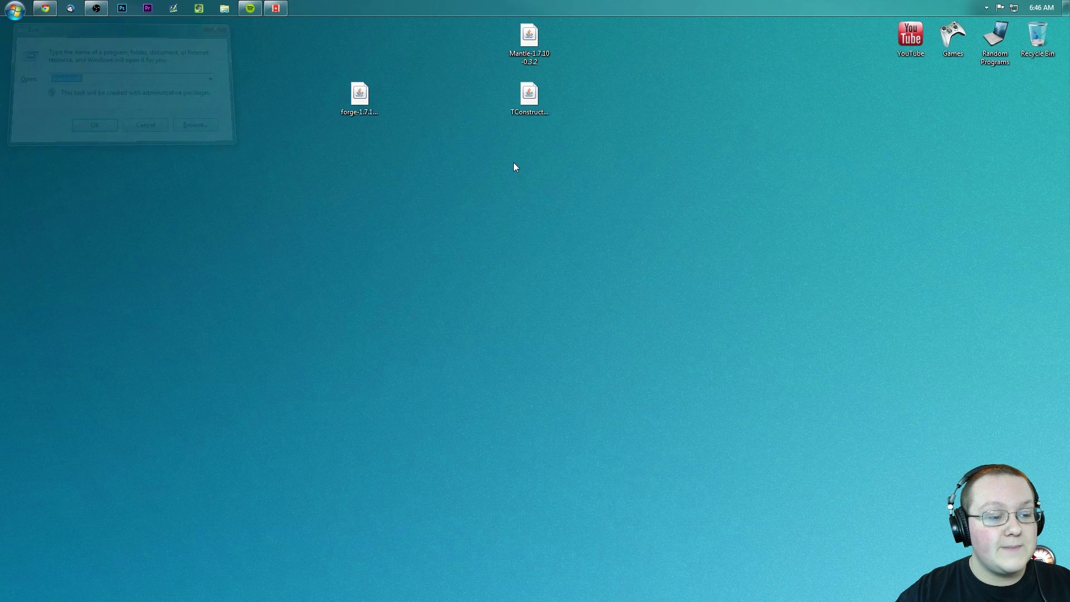
pyautogui.doubleClick(490, 106)
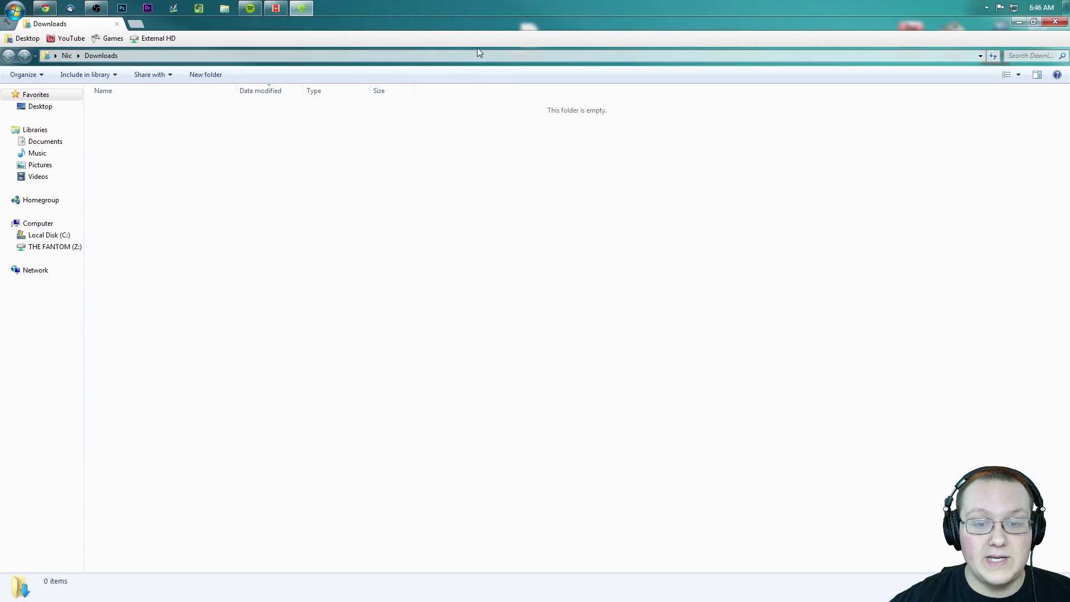
pyautogui.moveTo(477, 48); pyautogui.dragTo(495, 162)
pyautogui.click(527, 99)
pyautogui.keyDown('ctrl'); pyautogui.click(526, 49); pyautogui.keyUp('ctrl')
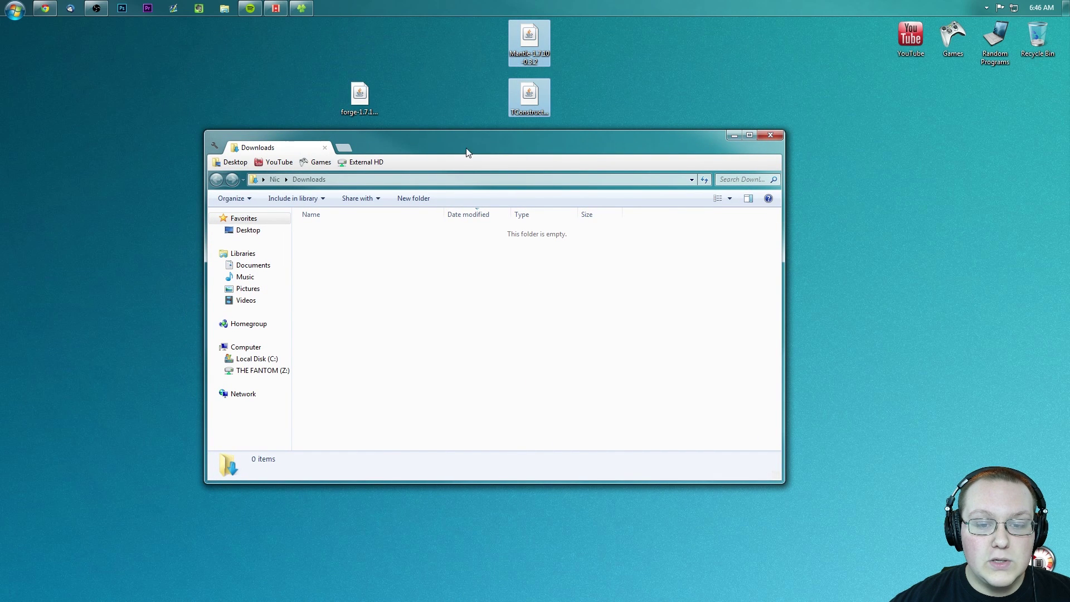
pyautogui.click(768, 136)
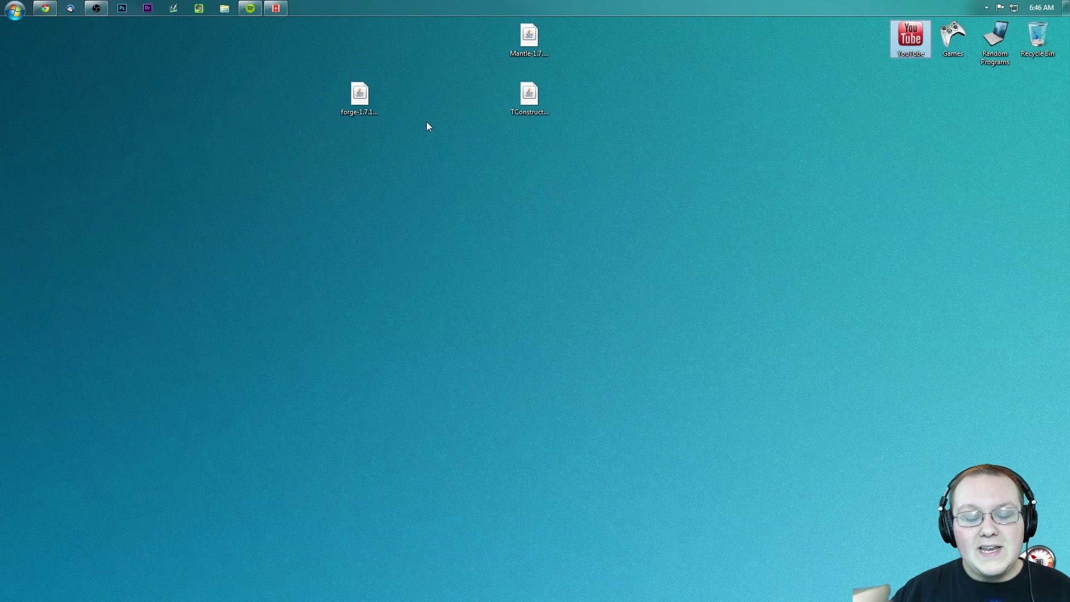
# Run the forge-1.7.10-10.13.2.1291 installer from the desktop and install the Forge client profile.
pyautogui.rightClick(371, 106)
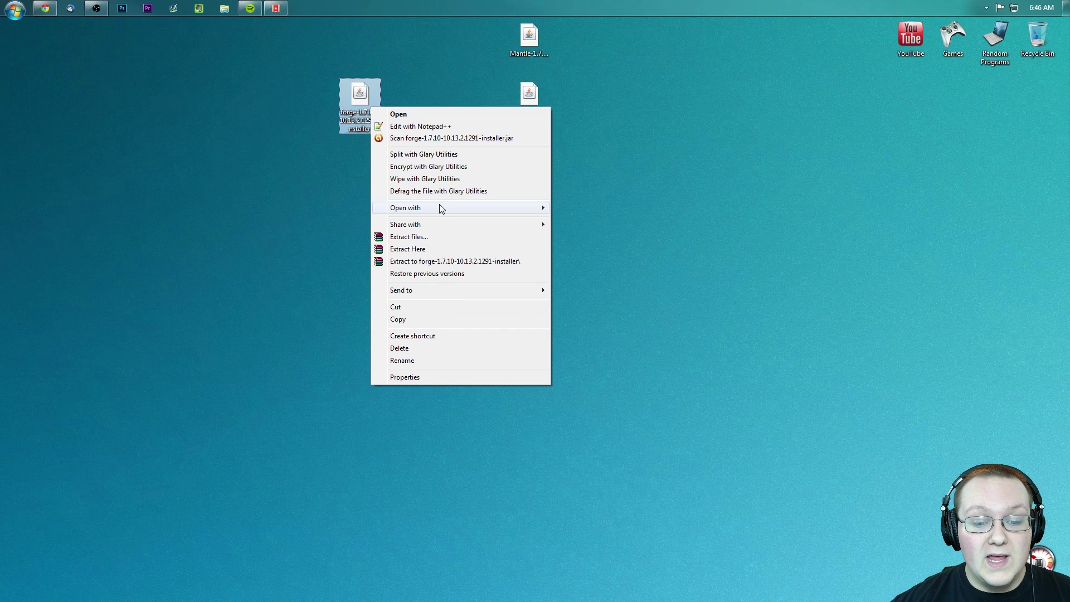
pyautogui.moveTo(439, 208)
pyautogui.click(612, 207)
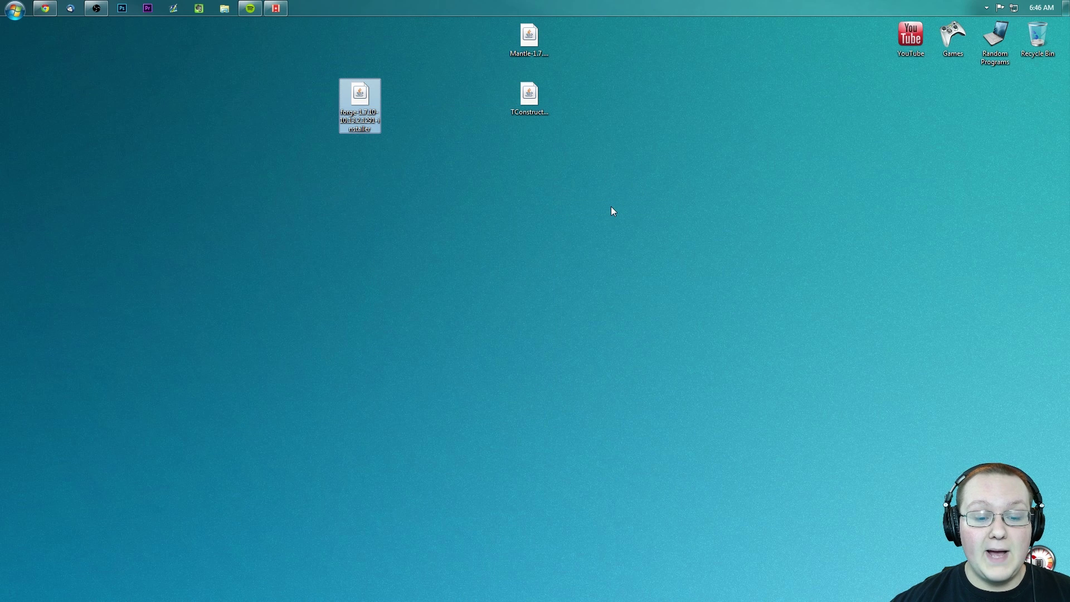
pyautogui.click(524, 322)
pyautogui.click(511, 384)
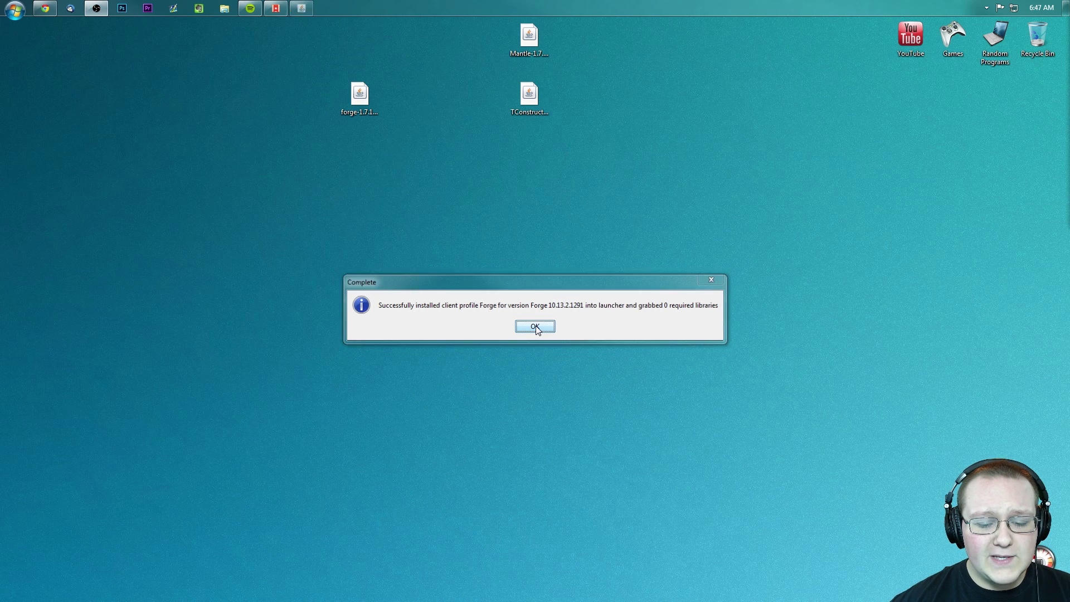
pyautogui.click(536, 328)
# Move the Forge installer from the desktop to the Recycle Bin.
pyautogui.click(361, 102)
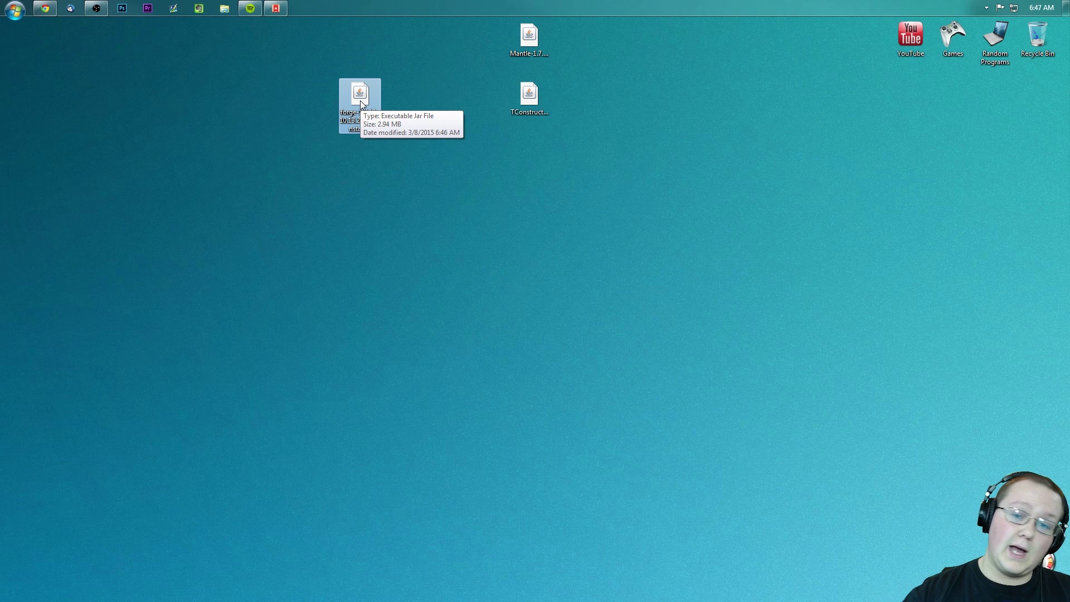
pyautogui.moveTo(361, 103); pyautogui.dragTo(1036, 41)
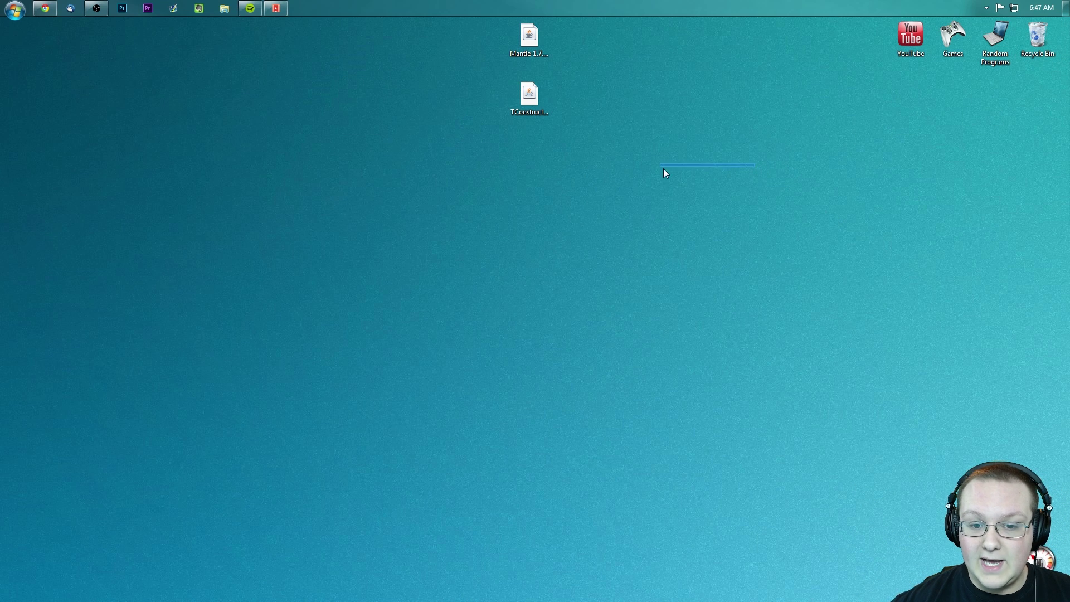
pyautogui.moveTo(663, 168); pyautogui.dragTo(630, 139)
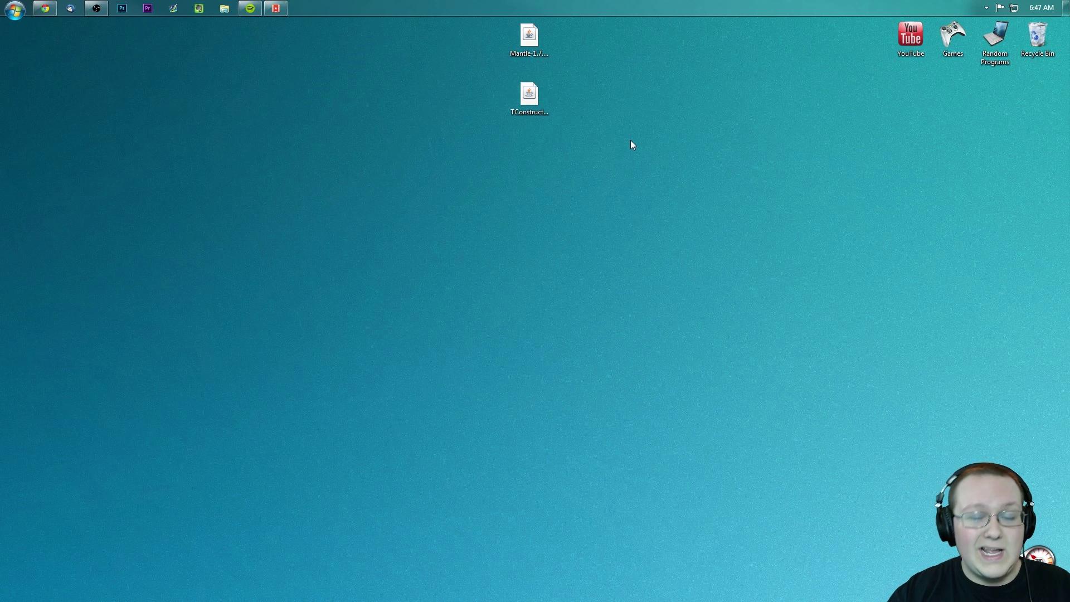
# Open the %appdata% location with the Run command and go into the .minecraft folder.
pyautogui.press('super+r')
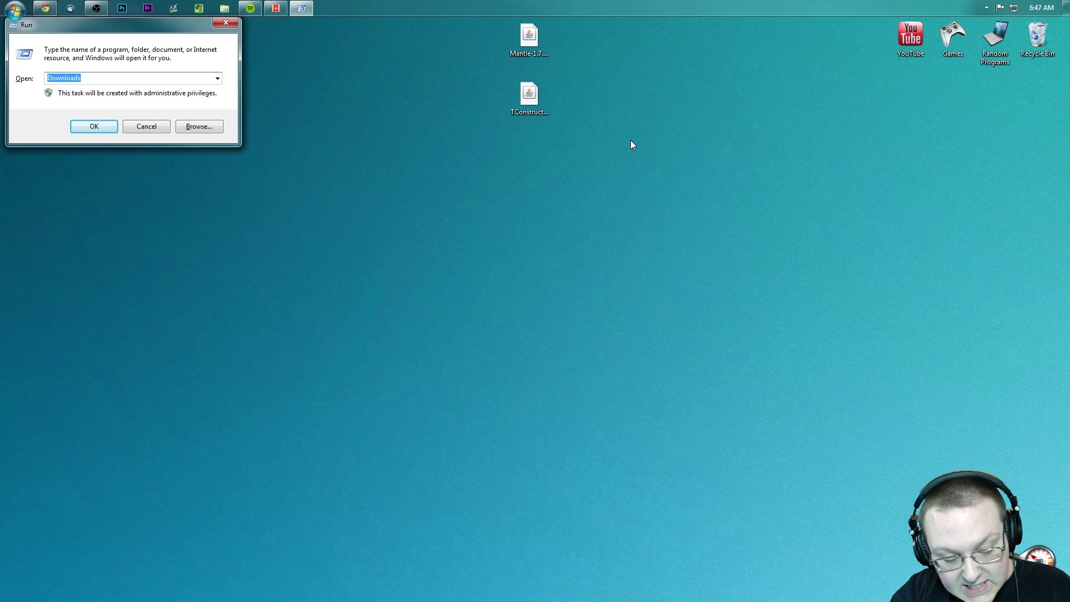
pyautogui.write('%appda')
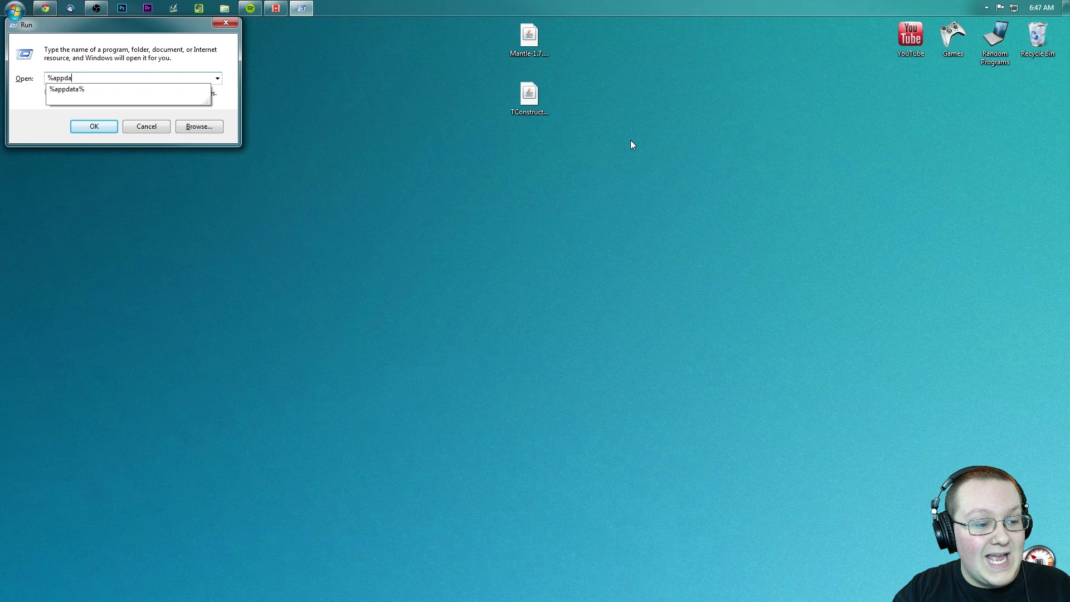
pyautogui.write('ta%')
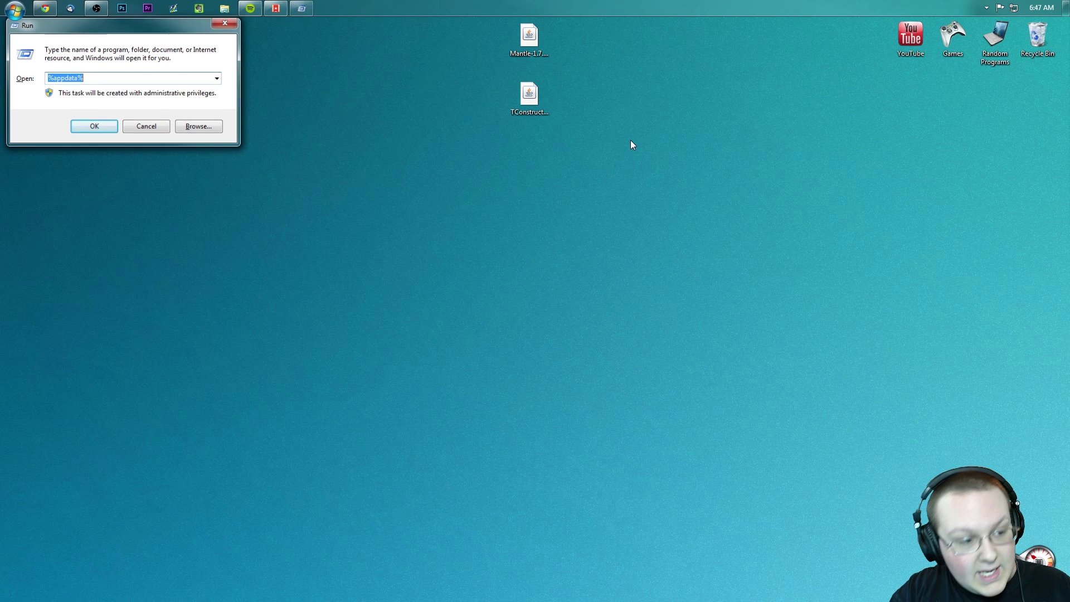
pyautogui.press('Return')
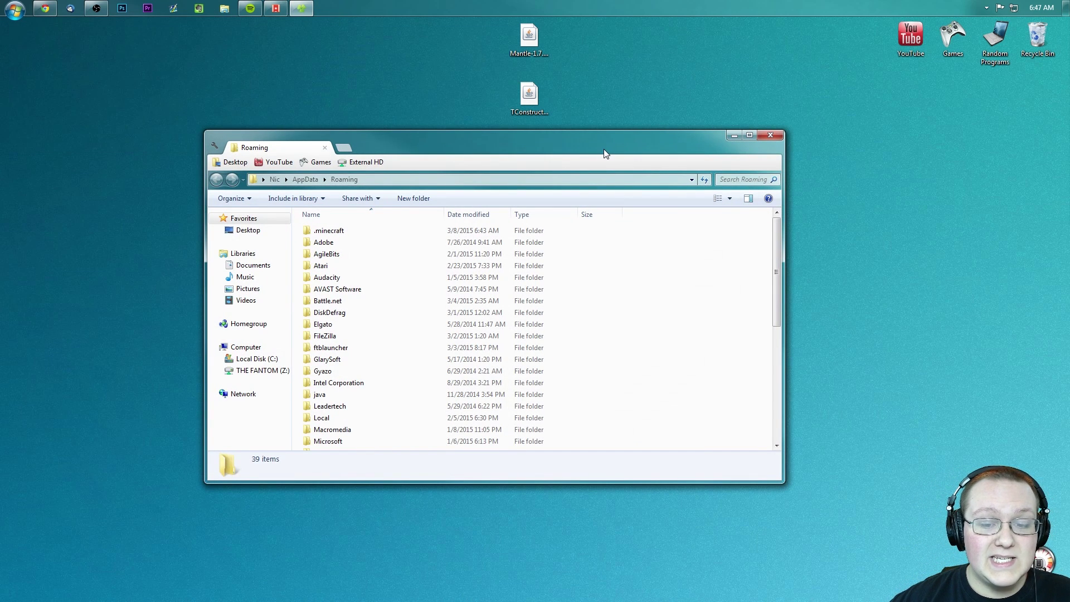
pyautogui.moveTo(604, 149); pyautogui.dragTo(636, 146)
pyautogui.doubleClick(378, 228)
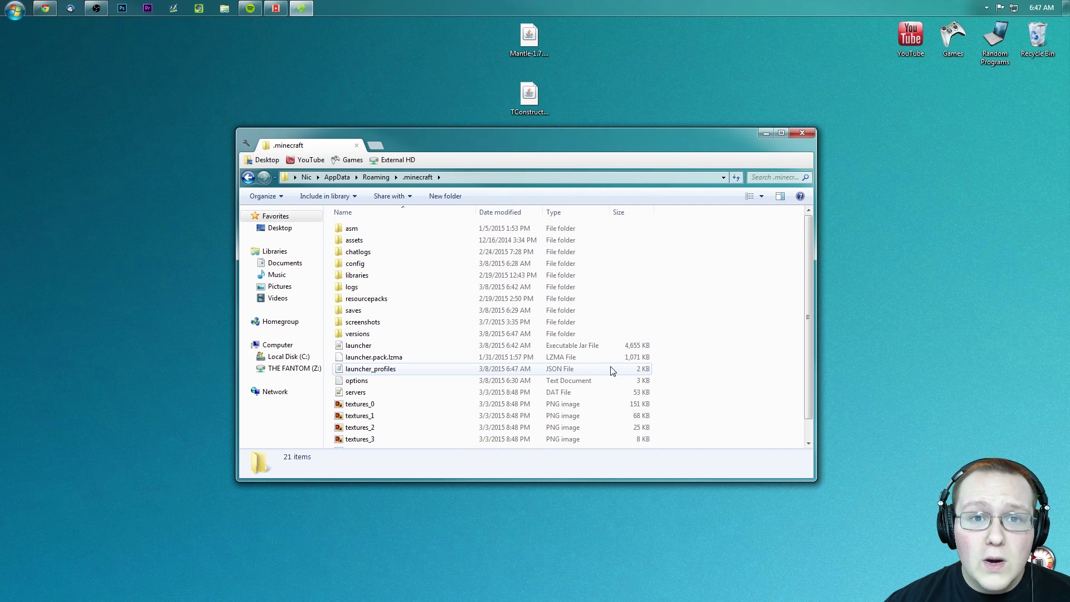
# Create a new folder named "mods" inside the .minecraft folder.
pyautogui.rightClick(732, 290)
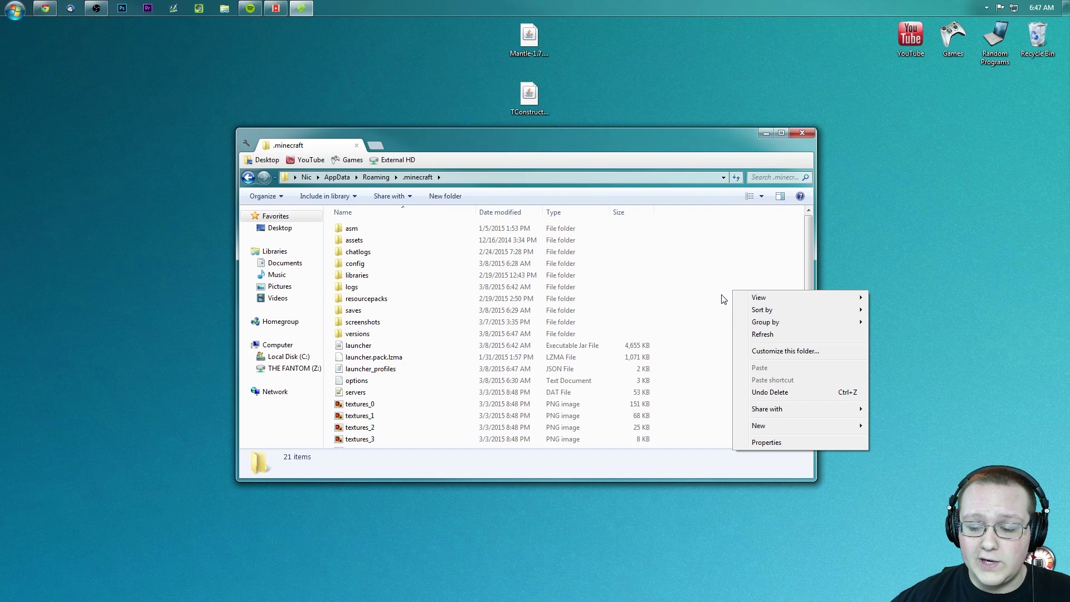
pyautogui.rightClick(720, 261)
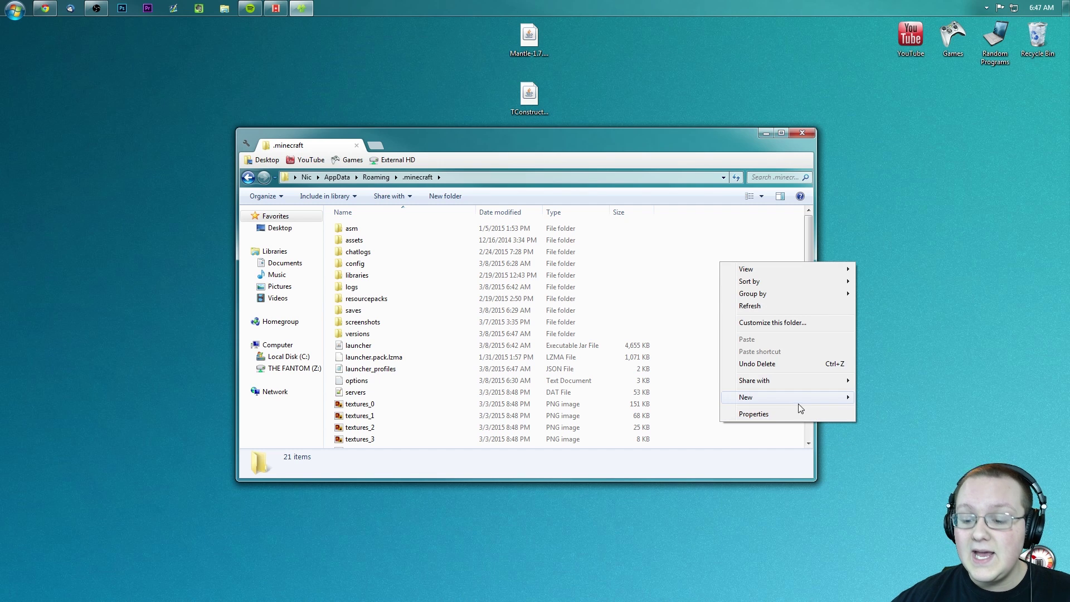
pyautogui.moveTo(799, 403)
pyautogui.click(853, 393)
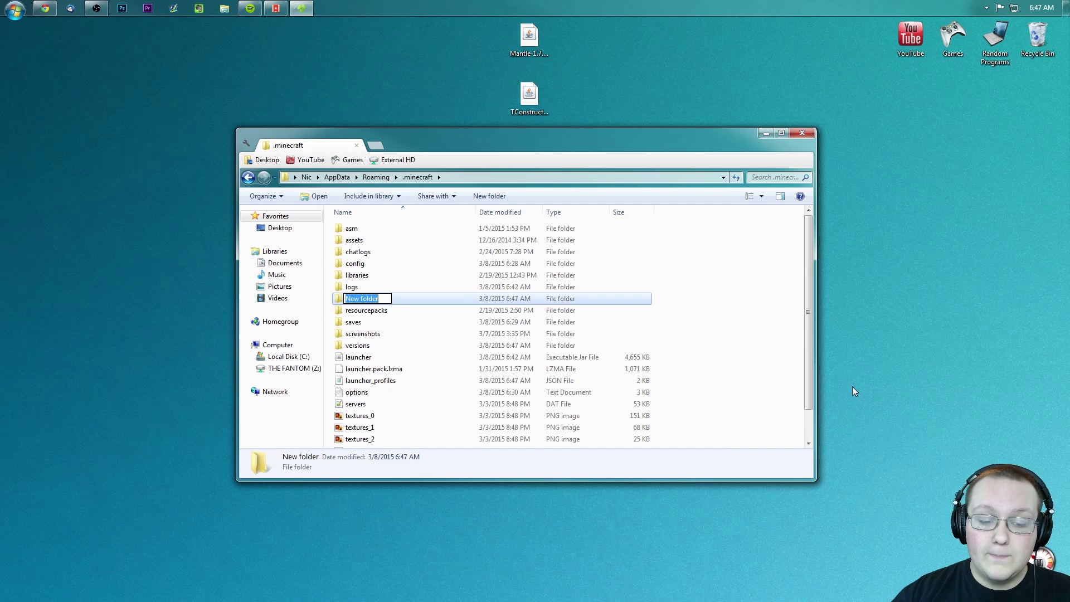
pyautogui.write('mods')
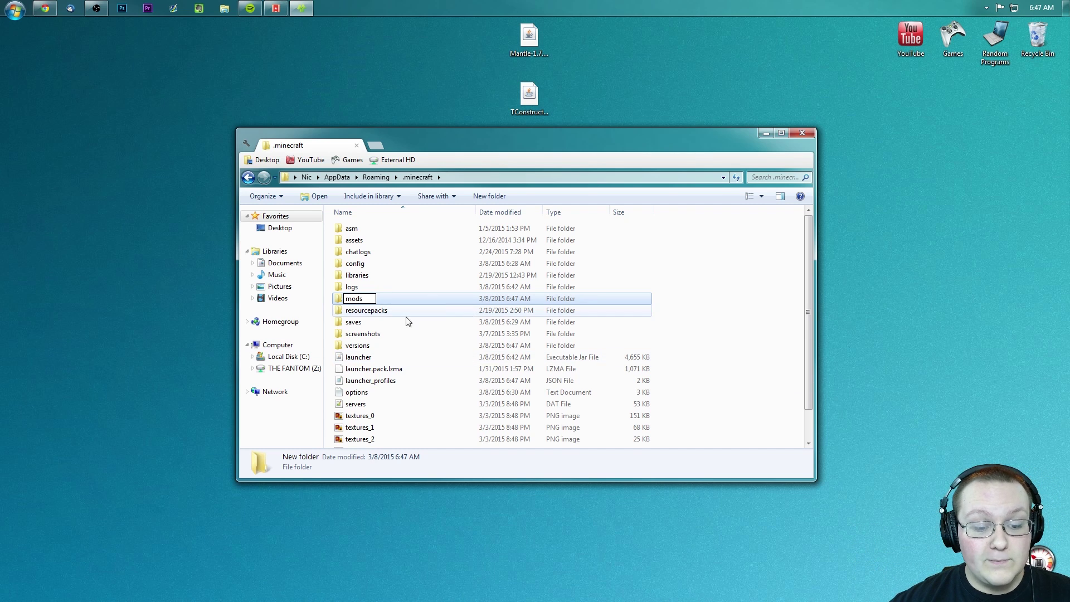
pyautogui.moveTo(369, 299); pyautogui.dragTo(318, 311)
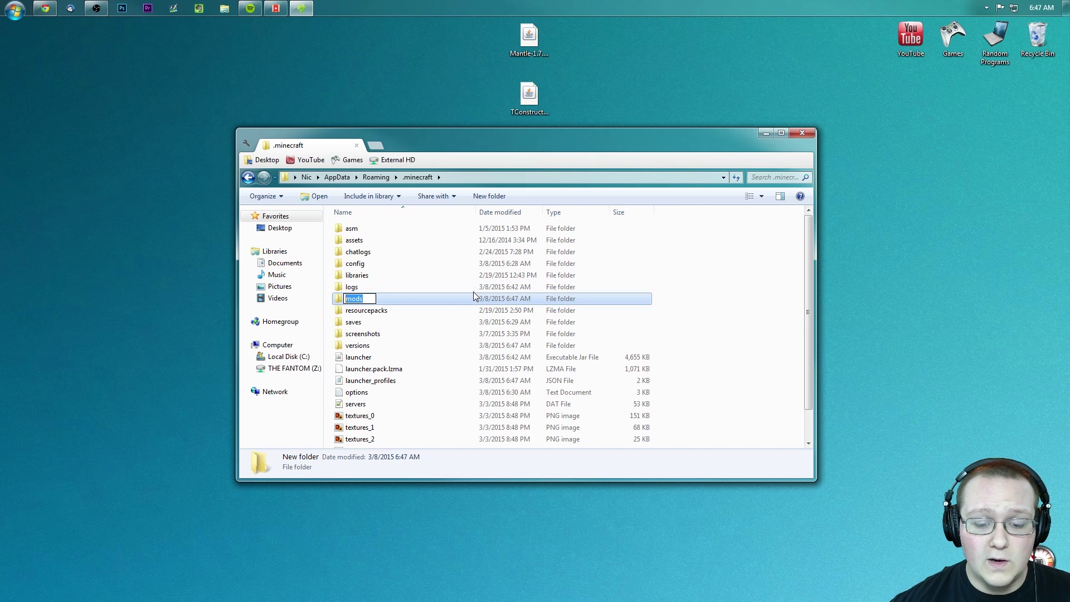
pyautogui.press('Return')
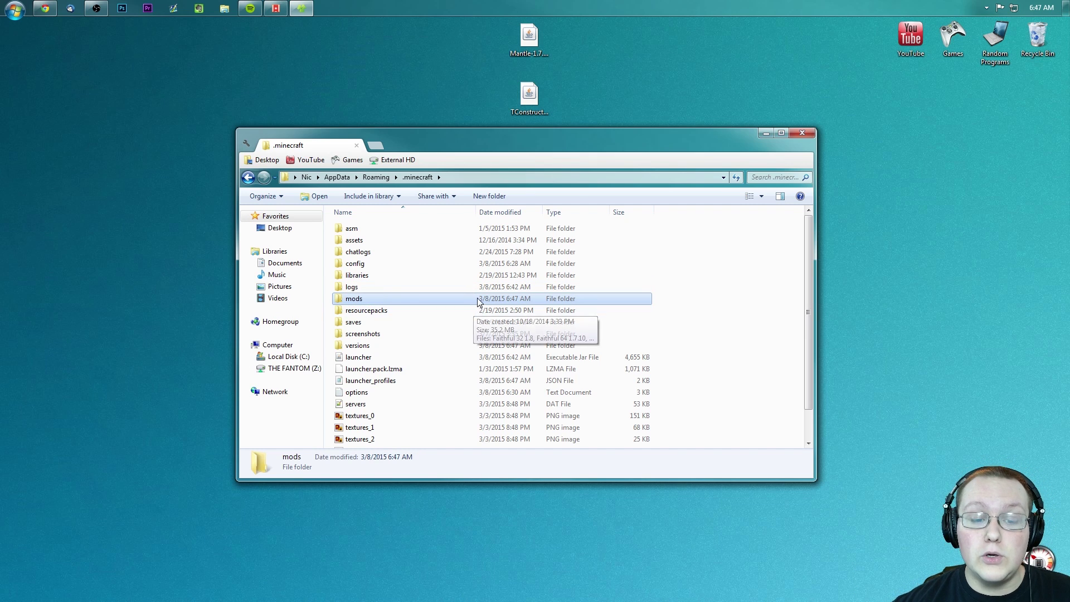
# Move the TConstruct-1.7.10-1.8.2a and Mantle-1.7.10-0.3.2 files from the desktop into the mods folder and close the folder window.
pyautogui.doubleClick(468, 299)
pyautogui.moveTo(532, 100); pyautogui.dragTo(612, 256)
pyautogui.moveTo(529, 35); pyautogui.dragTo(596, 301)
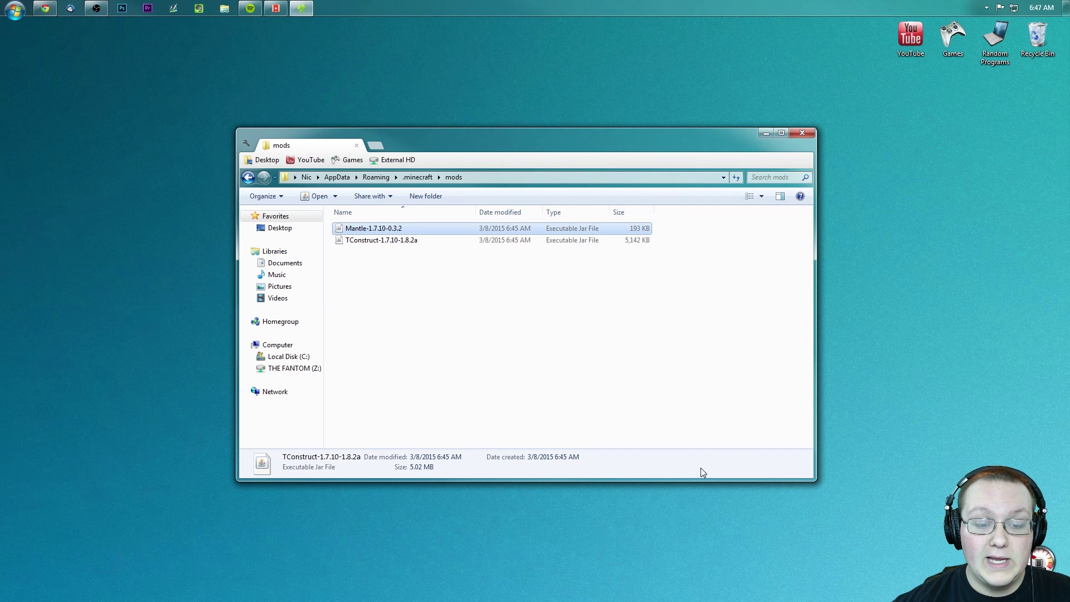
pyautogui.click(802, 132)
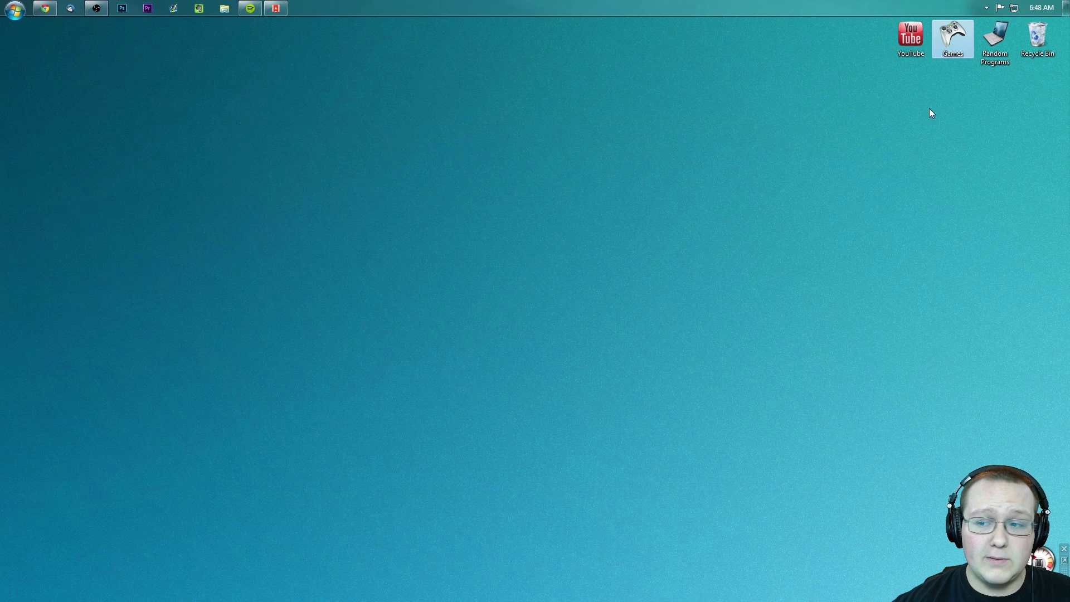
# Start the Minecraft launcher from the Minecraft folder inside the desktop's Games folder and close the folder window.
pyautogui.doubleClick(952, 37)
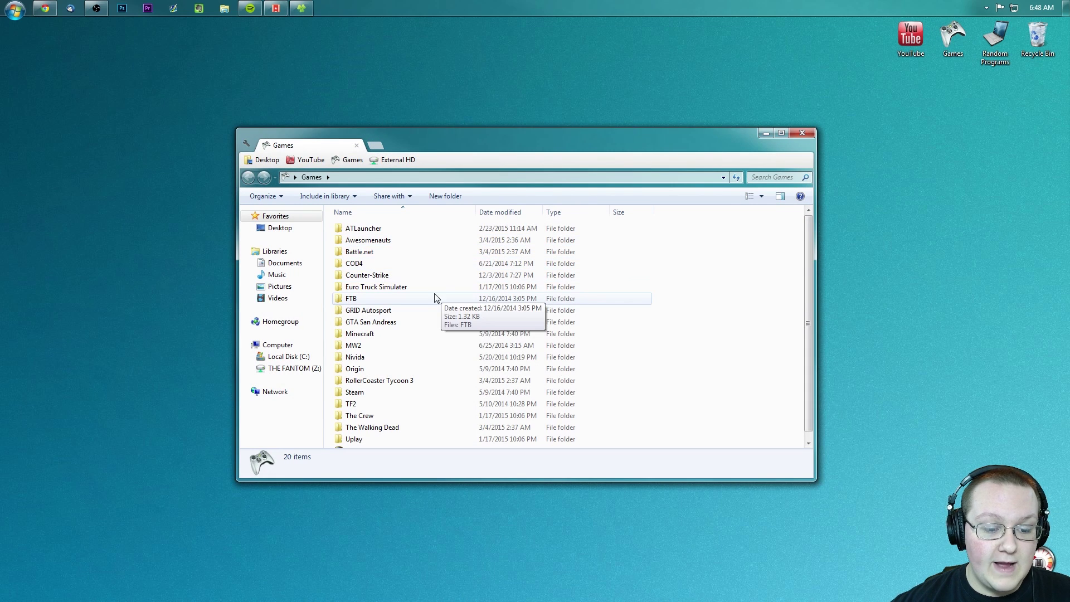
pyautogui.doubleClick(400, 334)
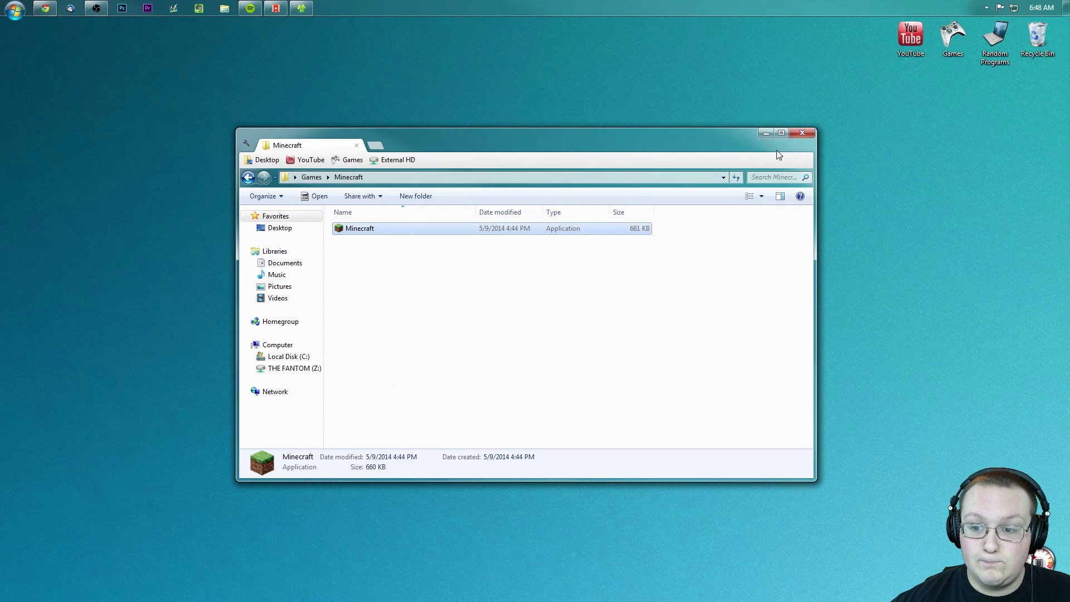
pyautogui.click(801, 133)
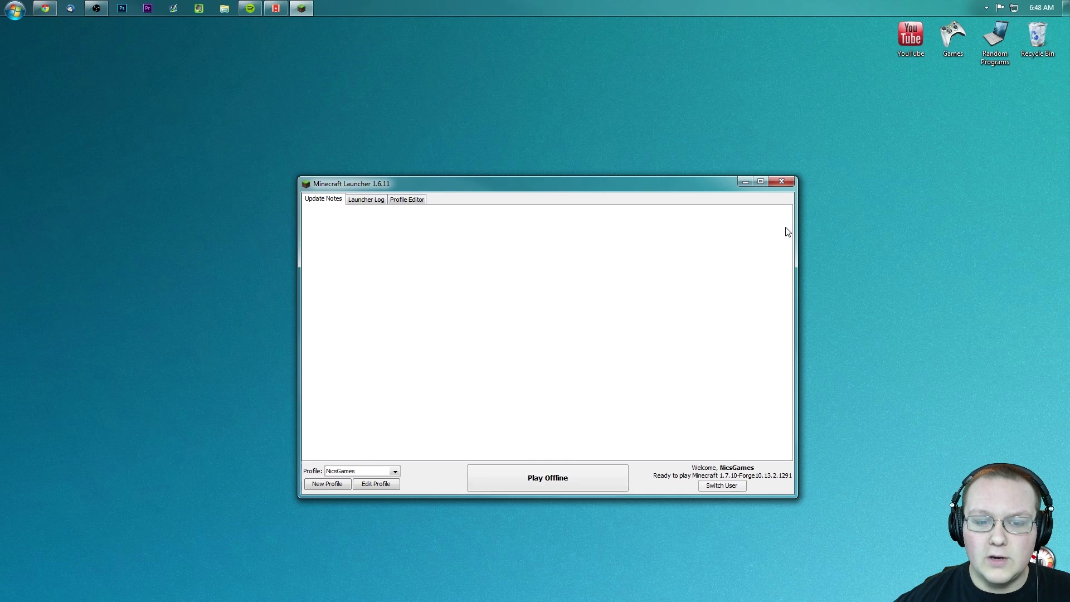
# Keep the personal profile selected instead of Forge in the launcher and open that profile for editing.
pyautogui.click(349, 473)
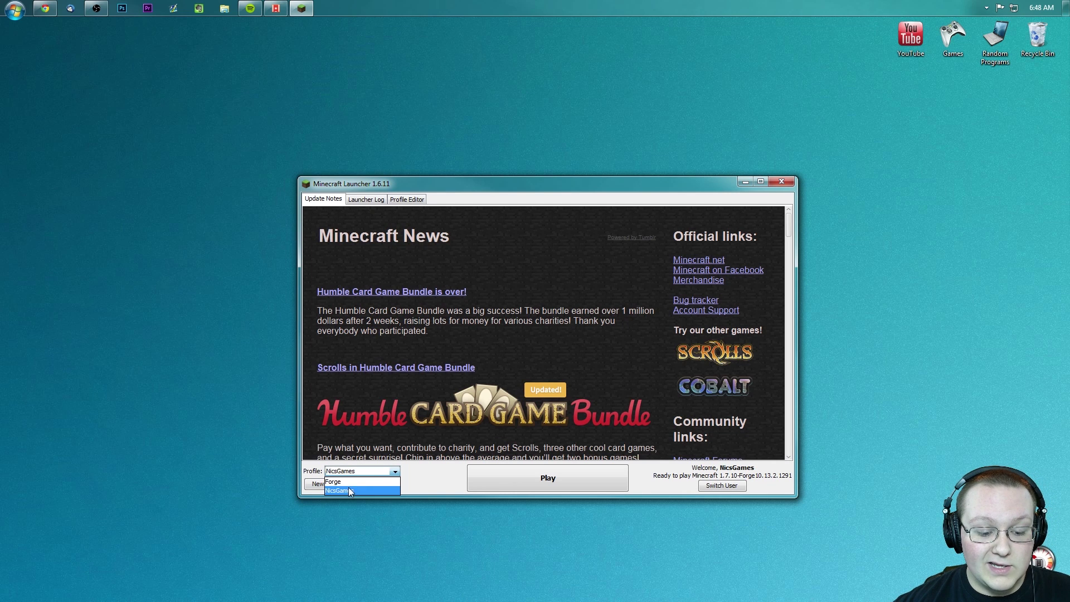
pyautogui.click(350, 491)
pyautogui.click(376, 484)
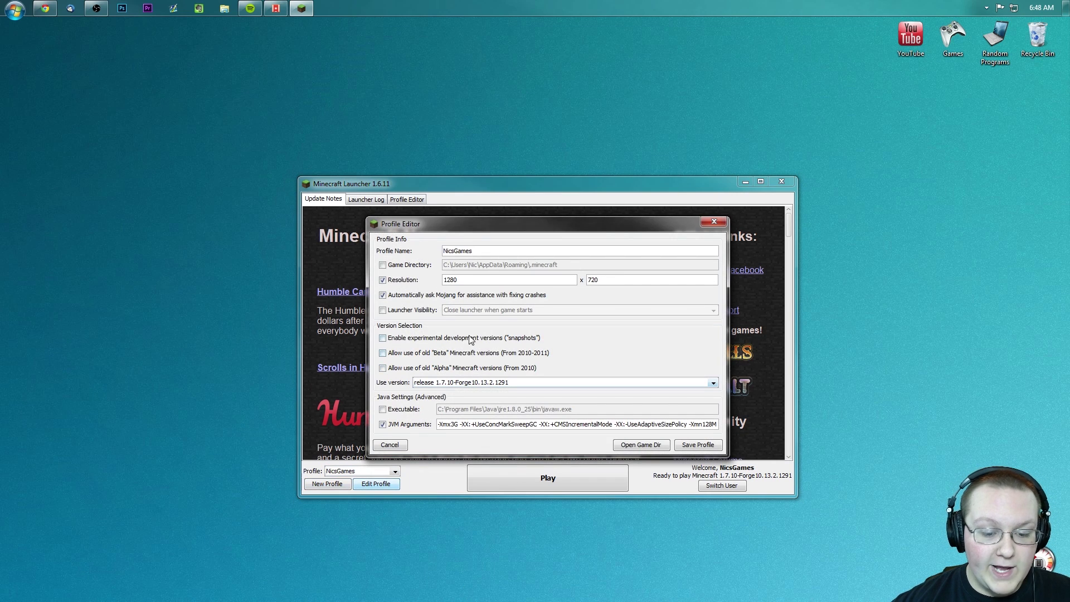
# Switch the profile's version to Use Latest Version, followed by release 1.8.3.
pyautogui.click(467, 382)
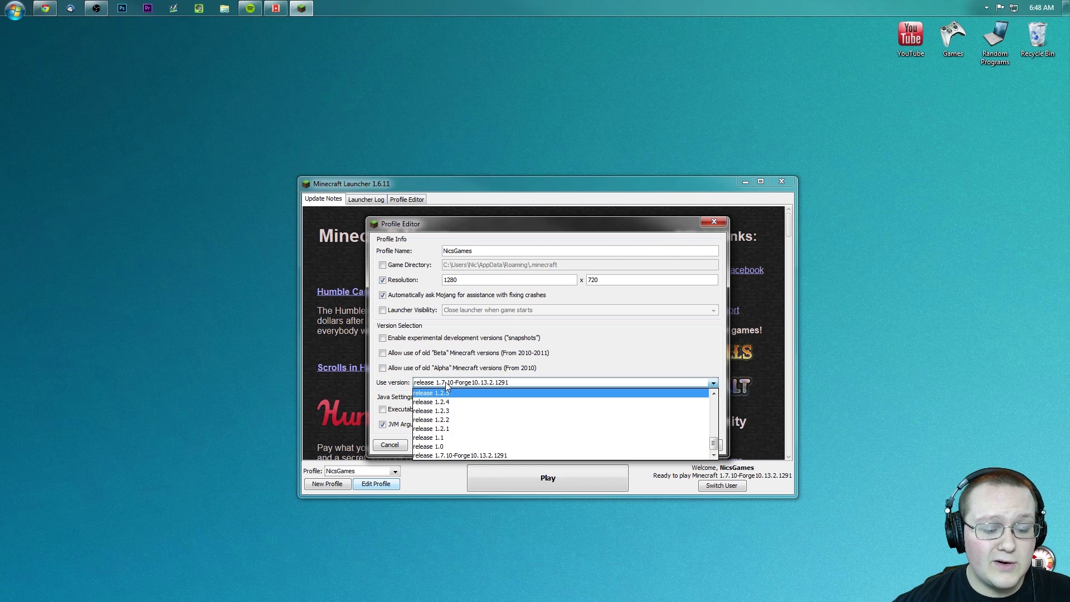
pyautogui.scroll(15, 448, 397)
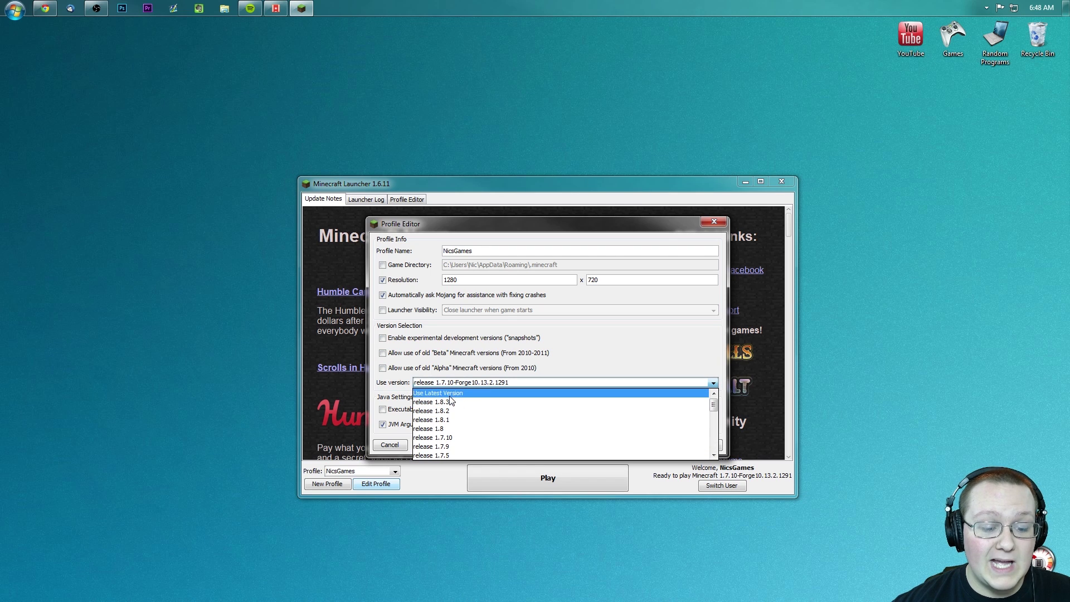
pyautogui.click(449, 395)
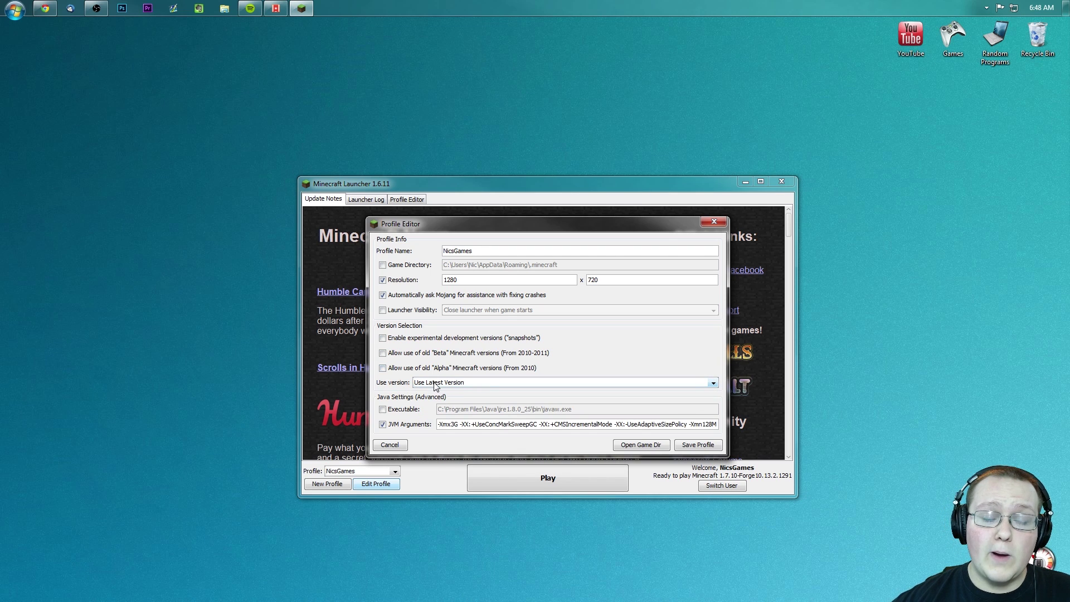
pyautogui.click(435, 384)
pyautogui.click(442, 392)
pyautogui.click(442, 384)
pyautogui.click(444, 392)
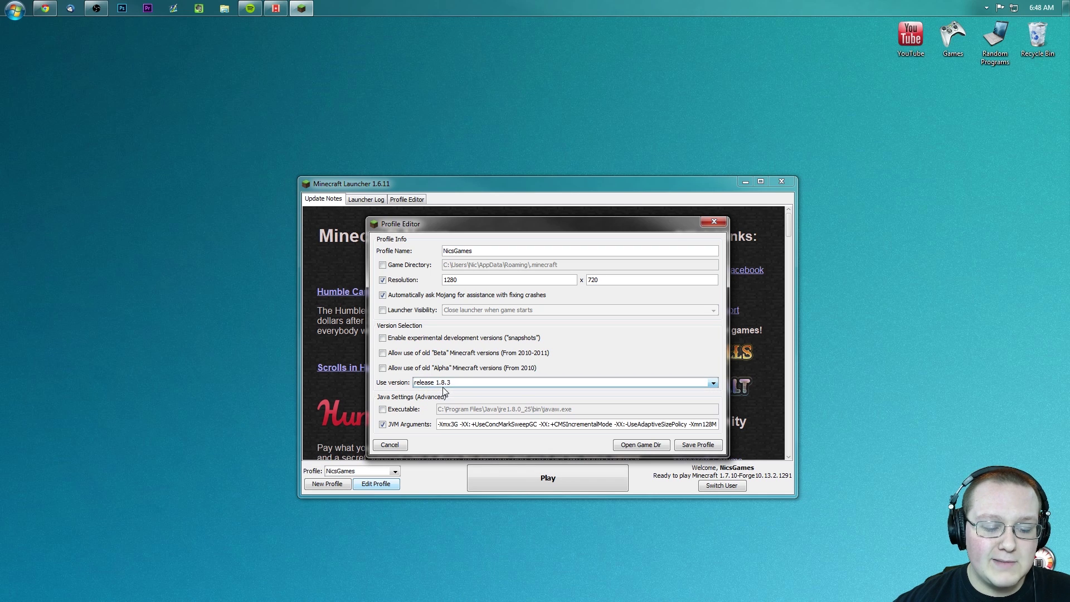
# Set the profile's version to release 1.7.10-Forge10.13.2.1291, save the profile and launch the game.
pyautogui.click(453, 384)
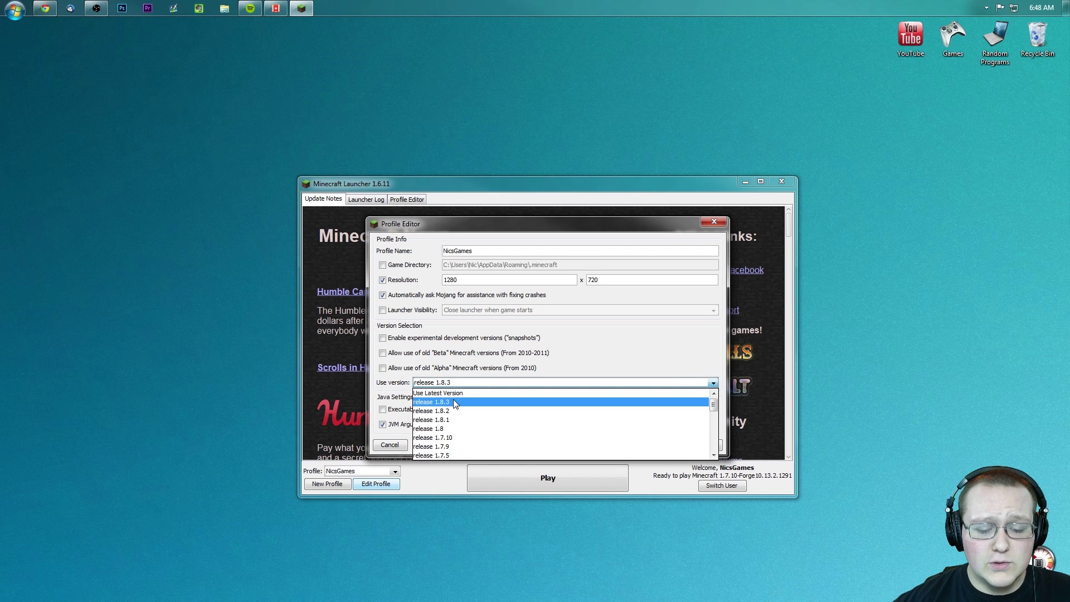
pyautogui.scroll(-8, 453, 399)
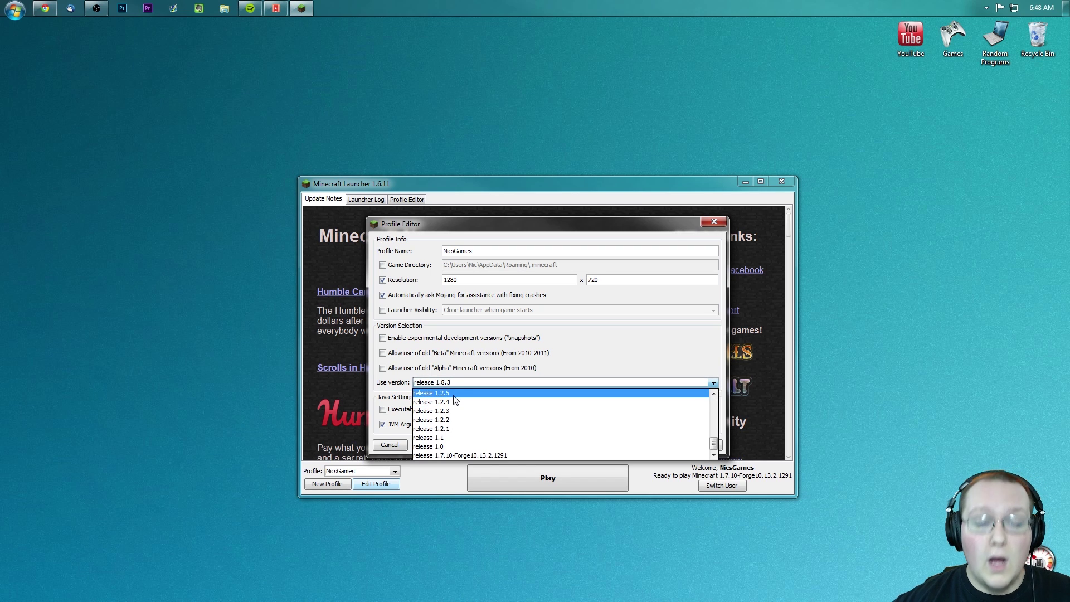
pyautogui.click(467, 455)
pyautogui.click(697, 444)
pyautogui.click(593, 475)
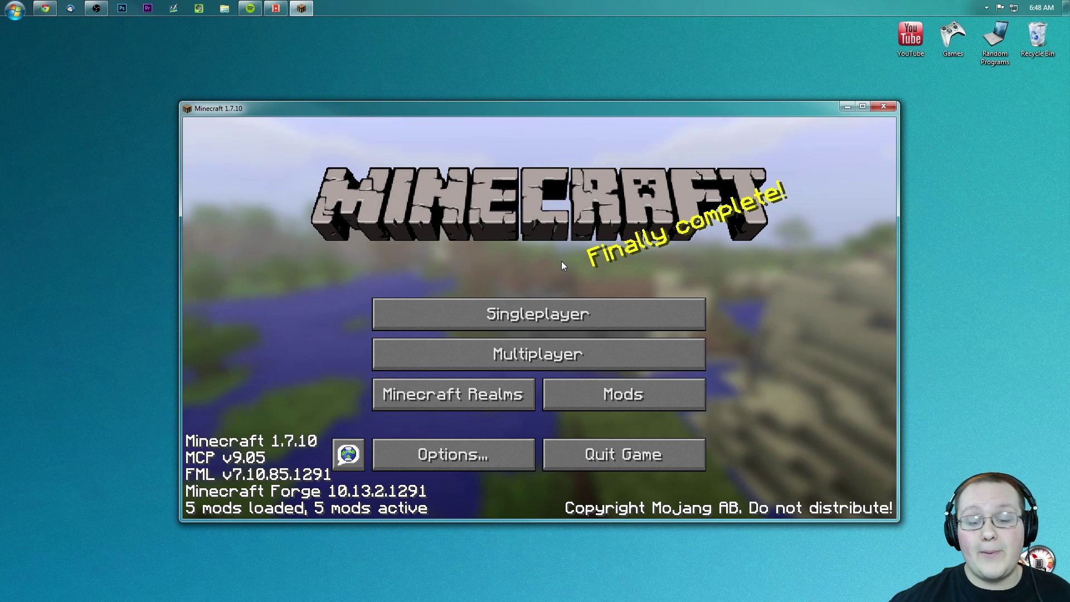
# Check the game's mod list for the Mantle and Tinkers' Construct entries and return to the title screen.
pyautogui.click(574, 396)
pyautogui.scroll(-2, 280, 272)
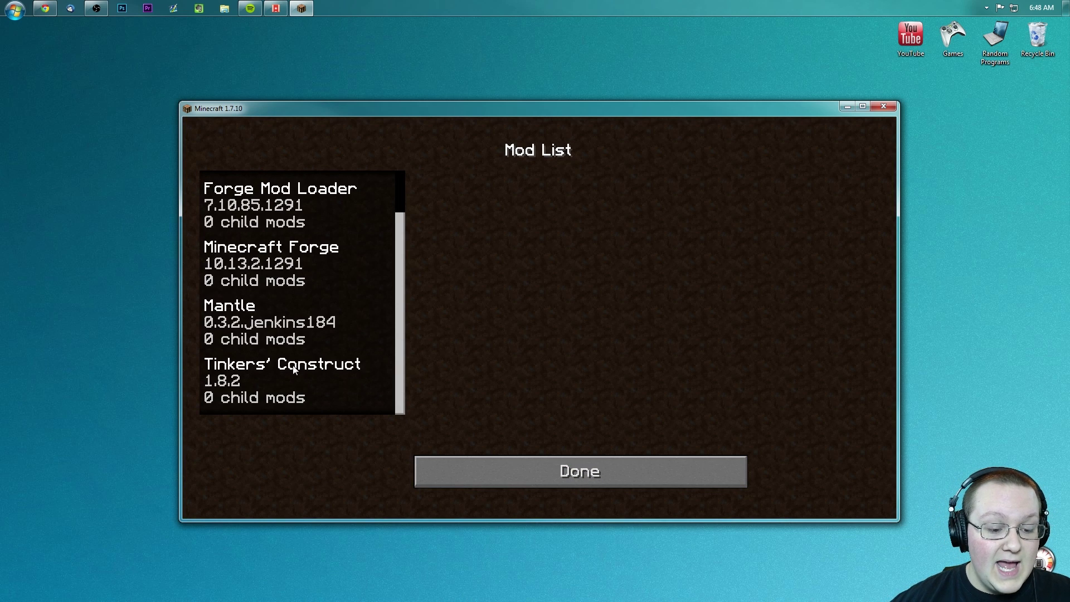
pyautogui.click(262, 323)
pyautogui.click(262, 379)
pyautogui.click(567, 482)
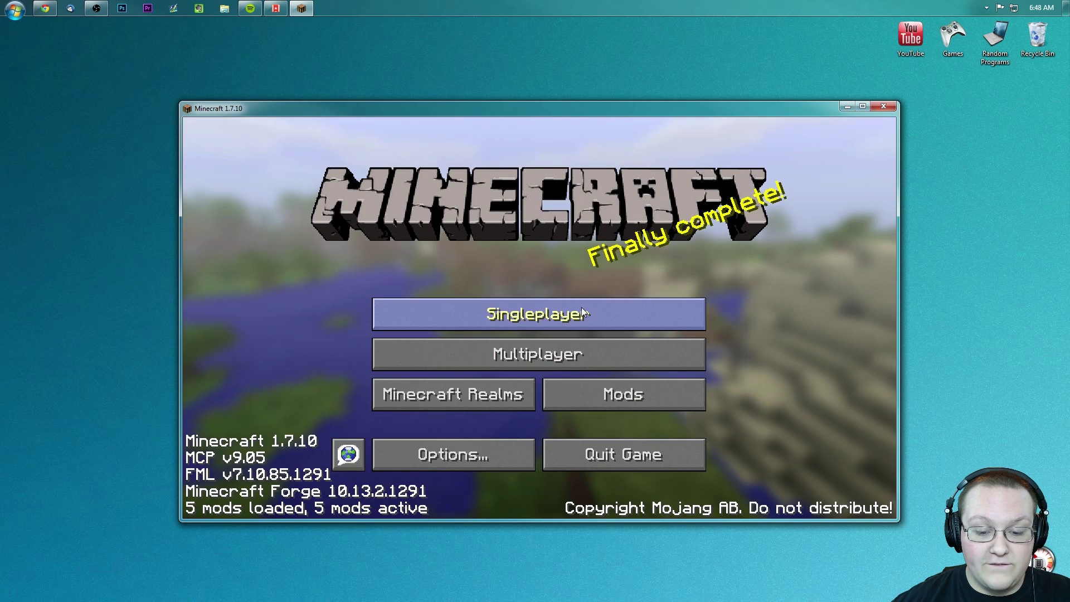
# Try to load the Creative Testing single-player world and look through the launcher's crash report.
pyautogui.click(516, 313)
pyautogui.doubleClick(446, 185)
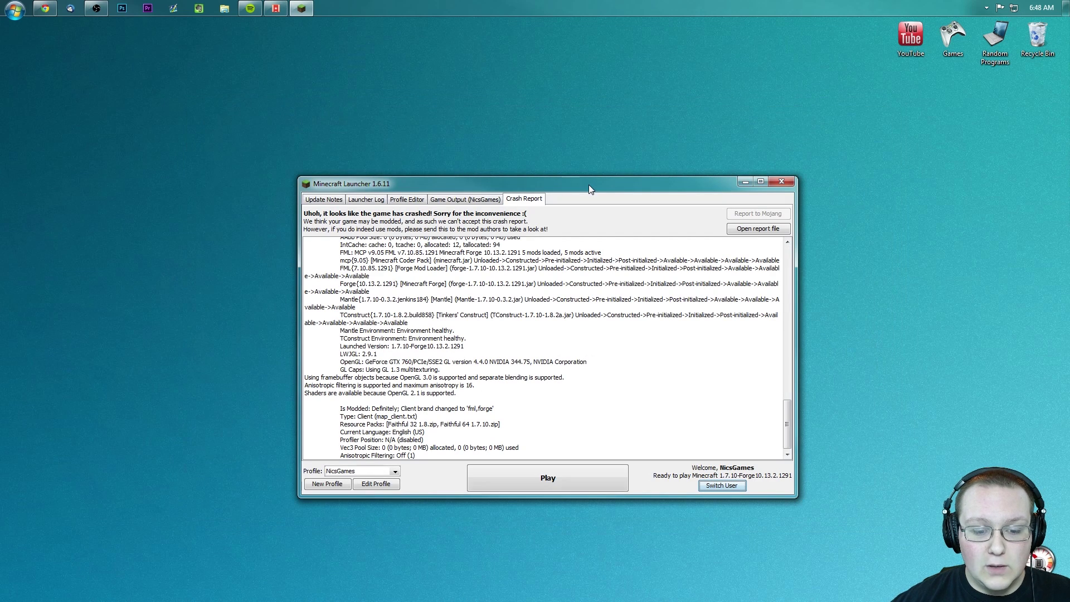
pyautogui.scroll(-1, 581, 291)
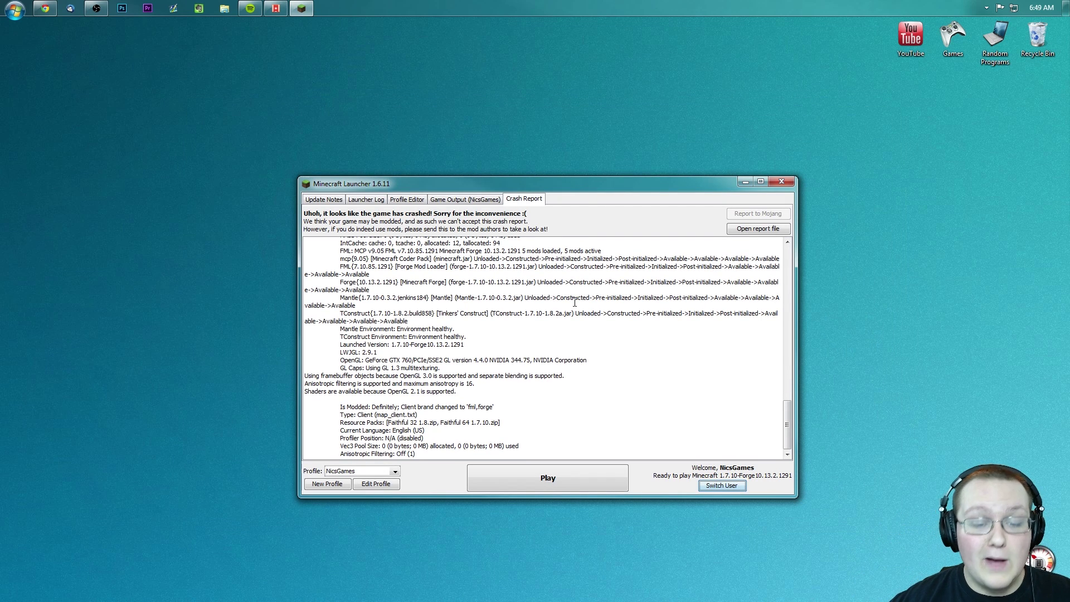
# Change the launcher profile's version to release 1.8.3, save the profile and launch the game.
pyautogui.click(378, 485)
pyautogui.click(491, 382)
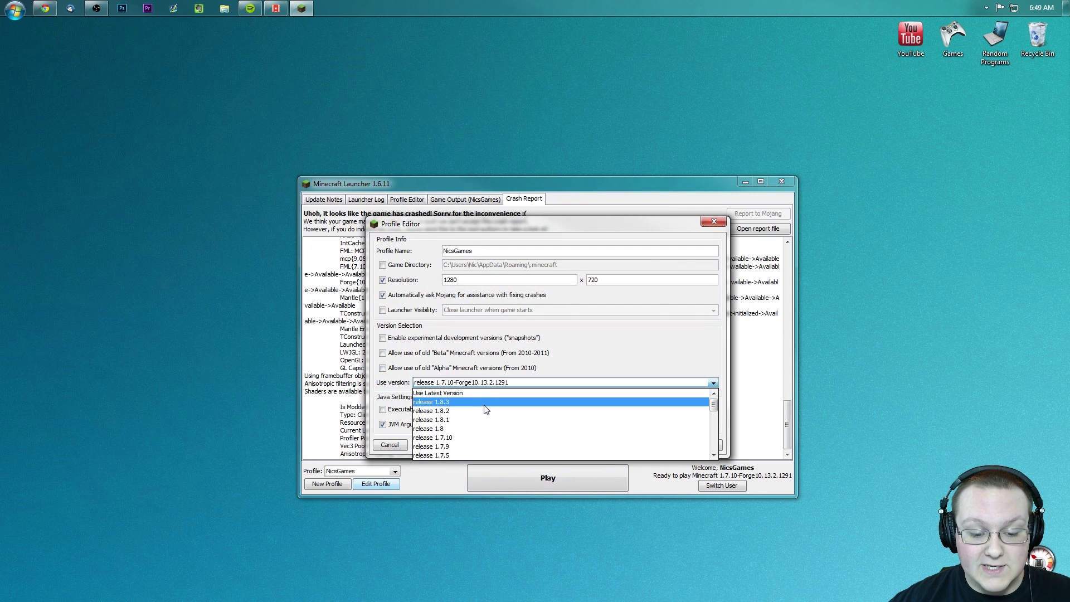
pyautogui.click(487, 403)
pyautogui.click(694, 448)
pyautogui.click(536, 478)
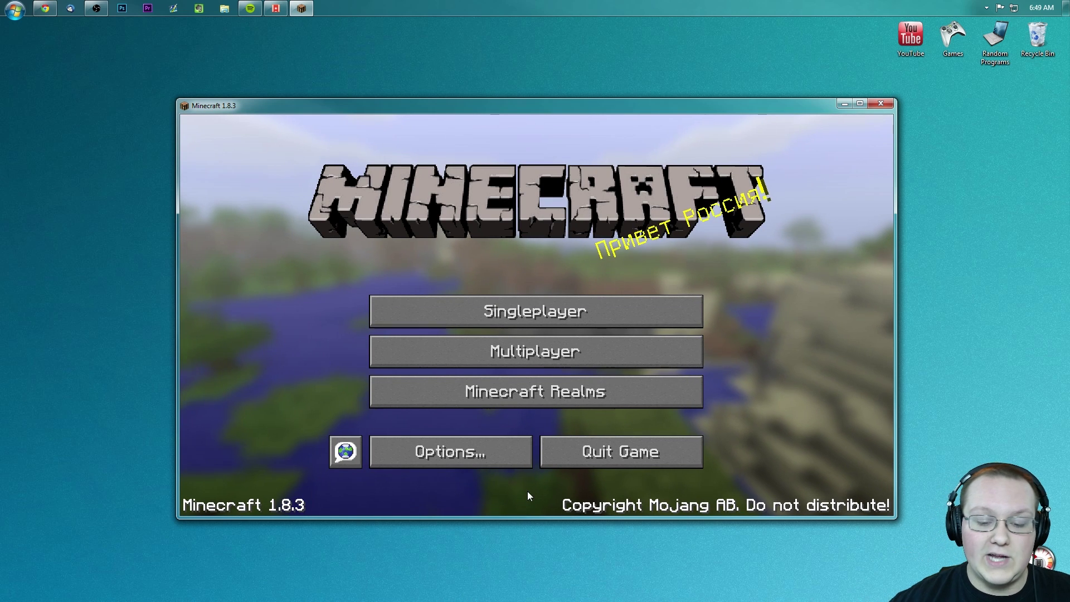
# Set the render distance to 16 chunks in the video settings and quit the game.
pyautogui.click(410, 465)
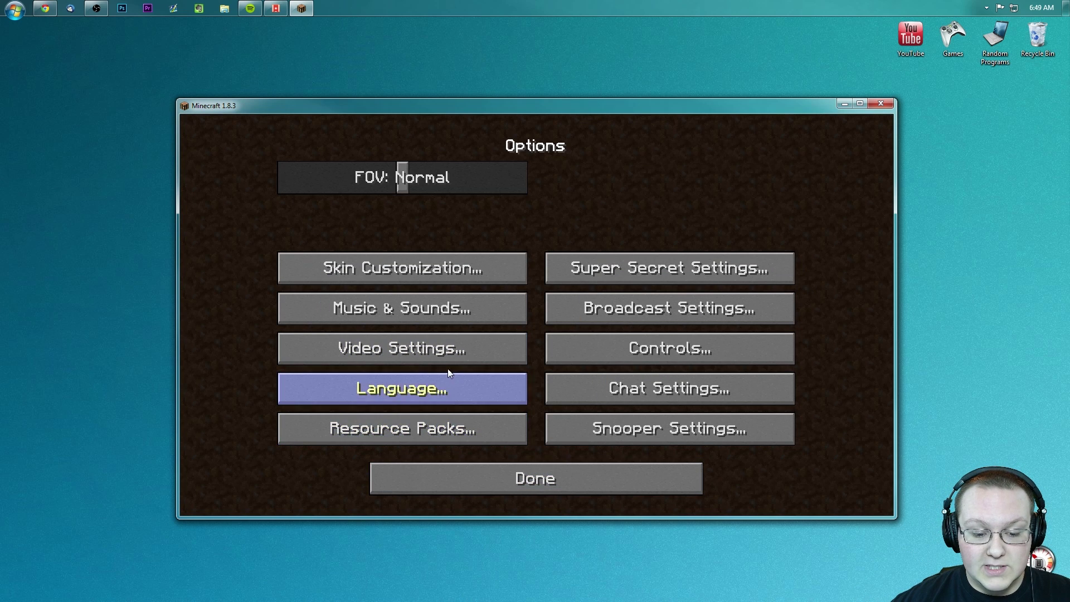
pyautogui.click(446, 351)
pyautogui.click(665, 198)
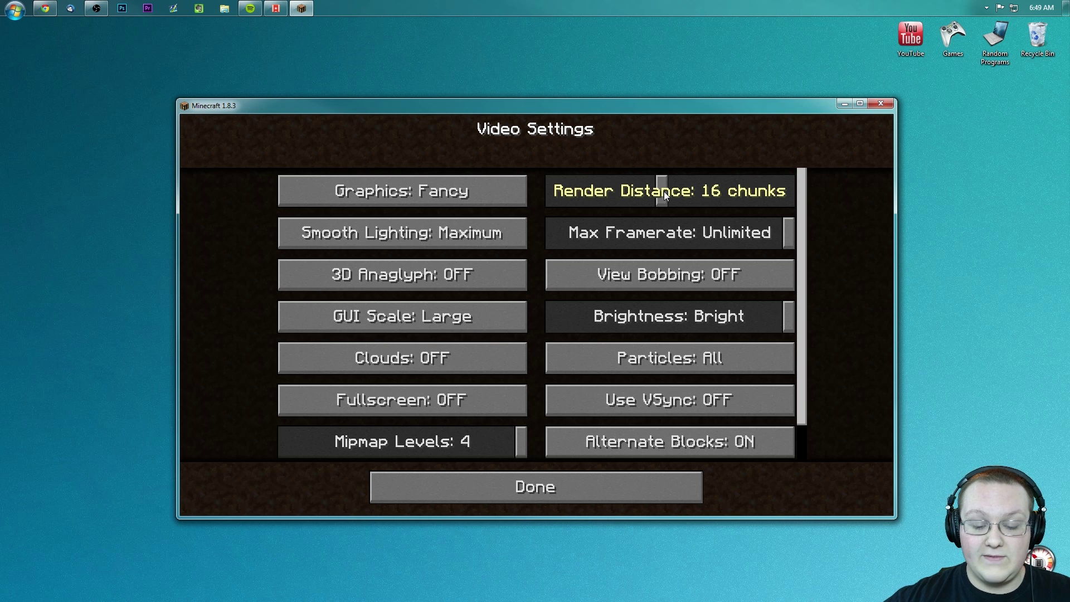
pyautogui.click(526, 484)
pyautogui.click(552, 483)
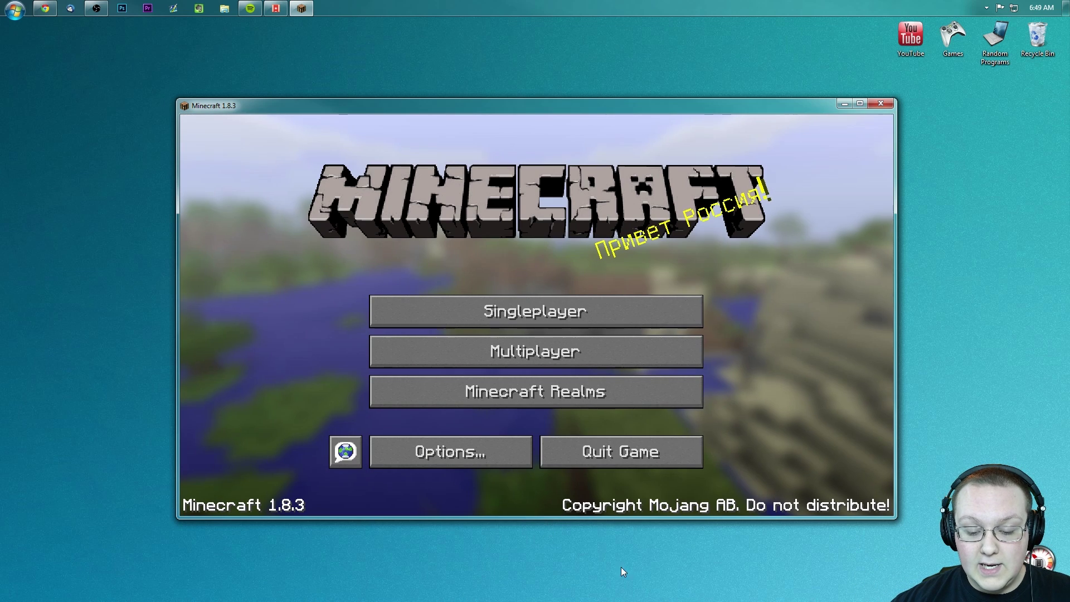
pyautogui.click(610, 449)
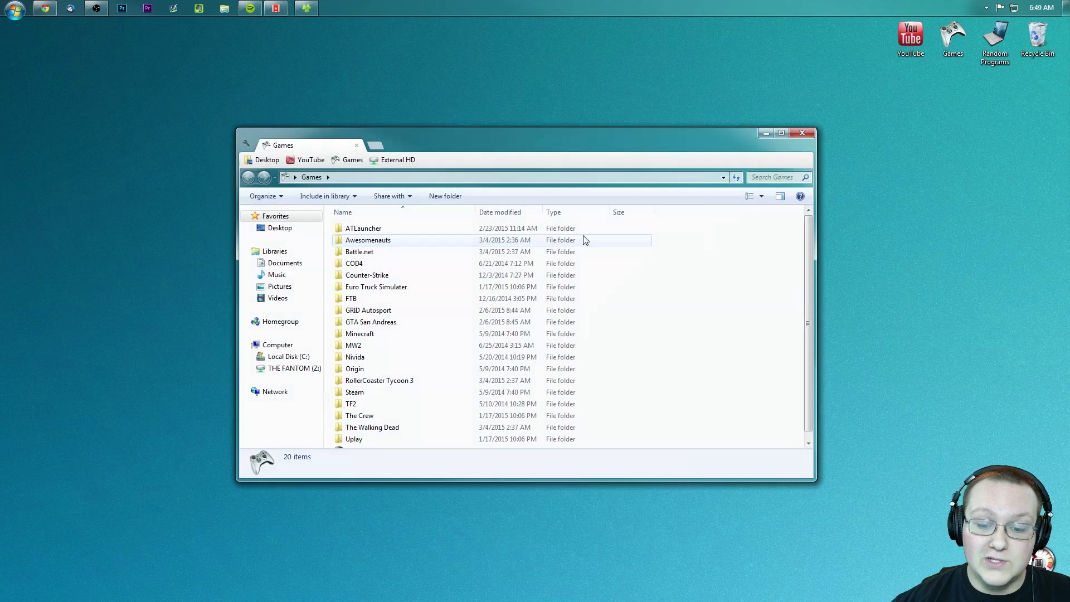
# Reopen the Minecraft launcher from the Games folder's Minecraft subfolder and close the folder window.
pyautogui.doubleClick(434, 336)
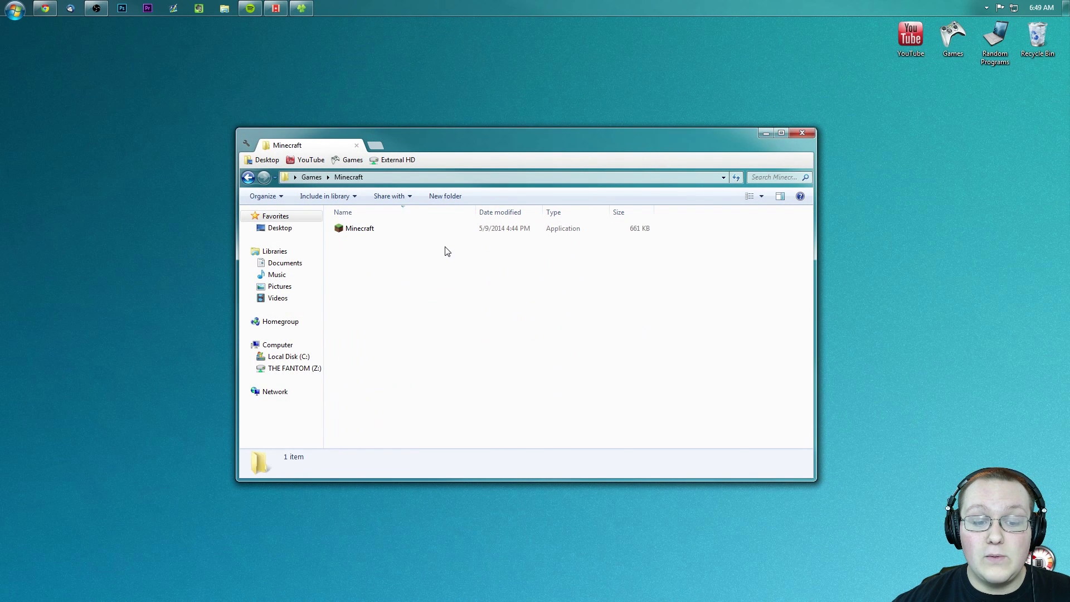
pyautogui.doubleClick(443, 225)
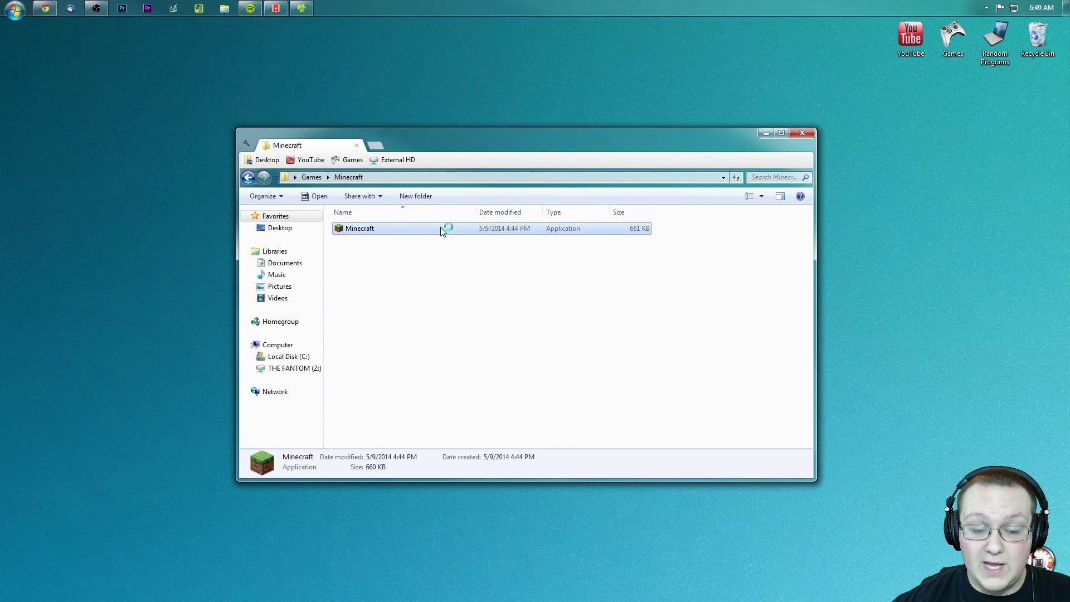
pyautogui.click(798, 134)
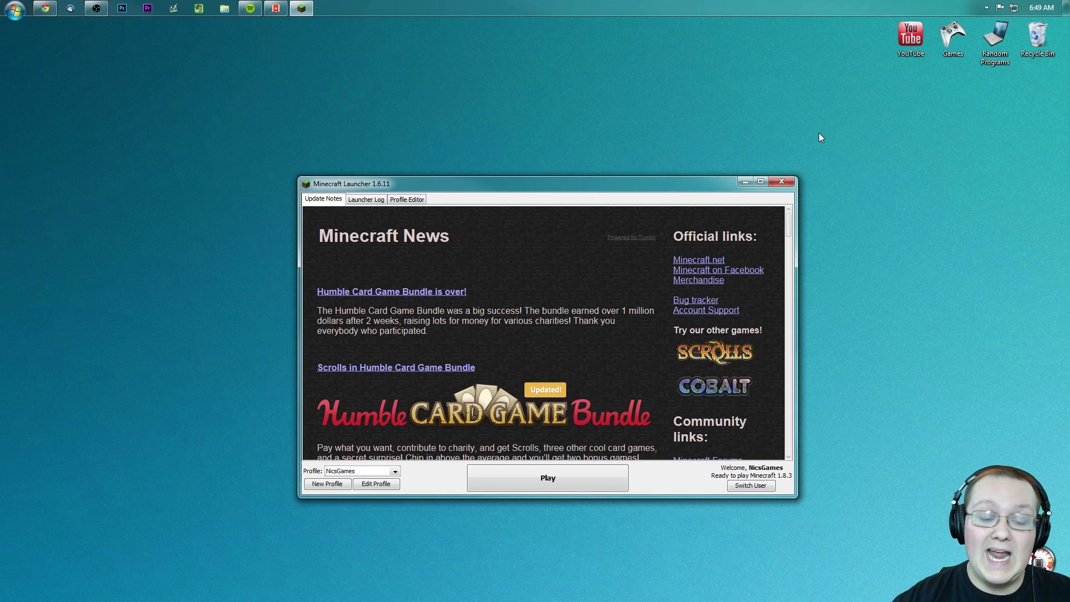
# Switch the profile back to release 1.7.10-Forge10.13.2.1291, save it and launch the modded game.
pyautogui.click(374, 485)
pyautogui.click(471, 384)
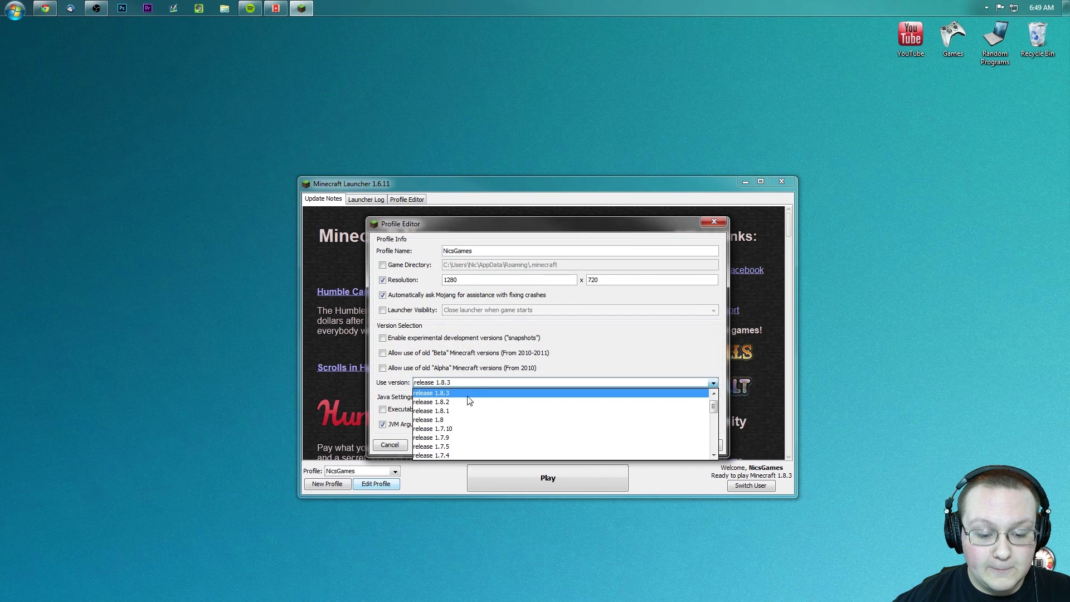
pyautogui.scroll(-5, 469, 401)
pyautogui.click(475, 456)
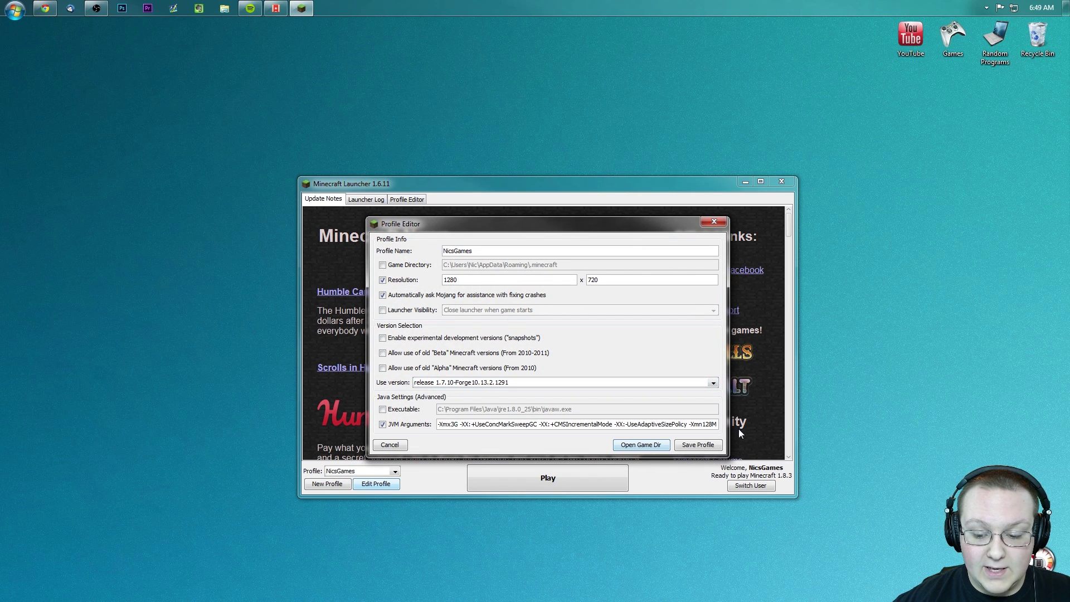
pyautogui.click(698, 444)
pyautogui.click(548, 478)
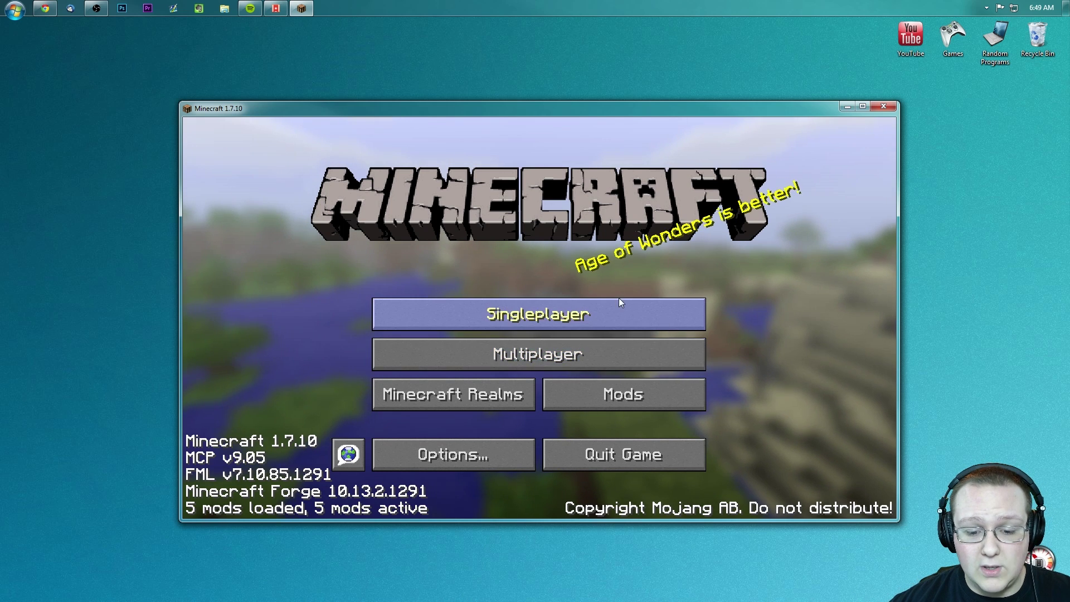
# Load the Creative Testing world in single-player mode.
pyautogui.click(619, 304)
pyautogui.click(452, 220)
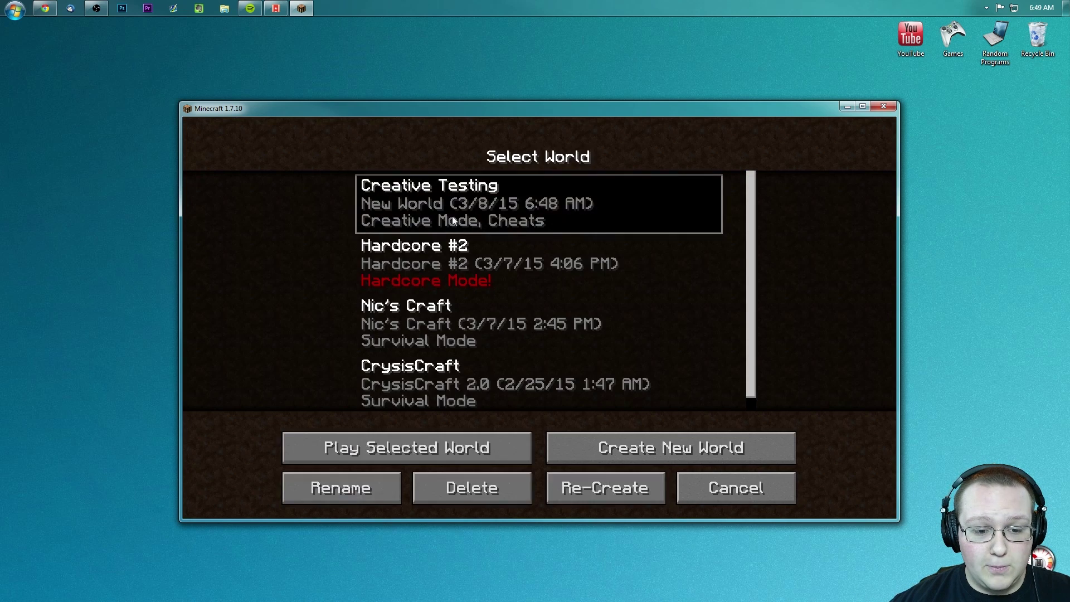
pyautogui.click(452, 219)
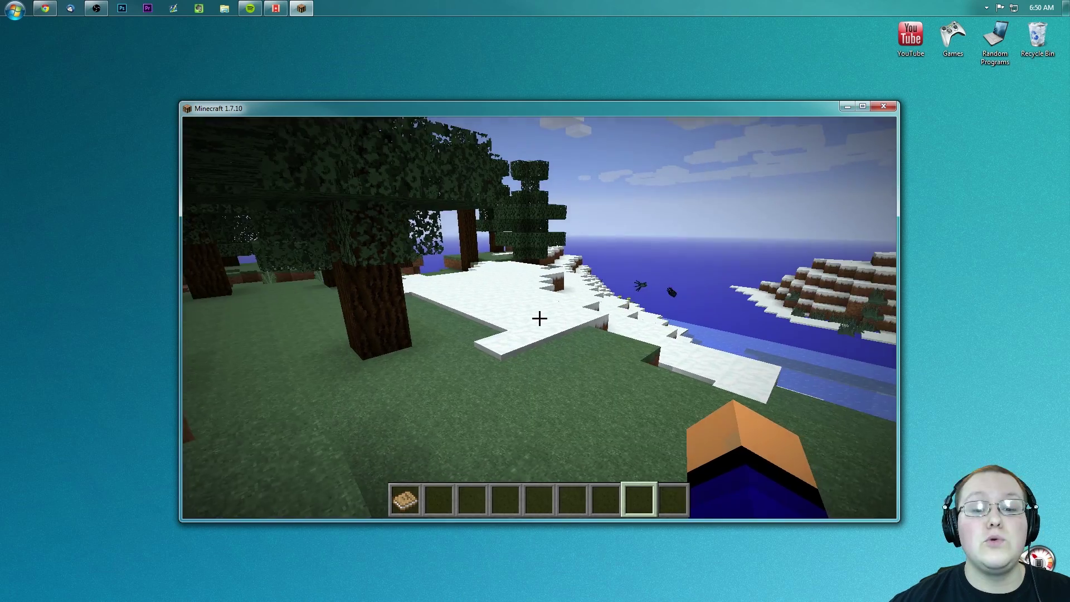
# Break several grass and dirt blocks out of the ground near the snowy shore and walk toward the trees.
pyautogui.click(540, 318)
pyautogui.click(540, 318)
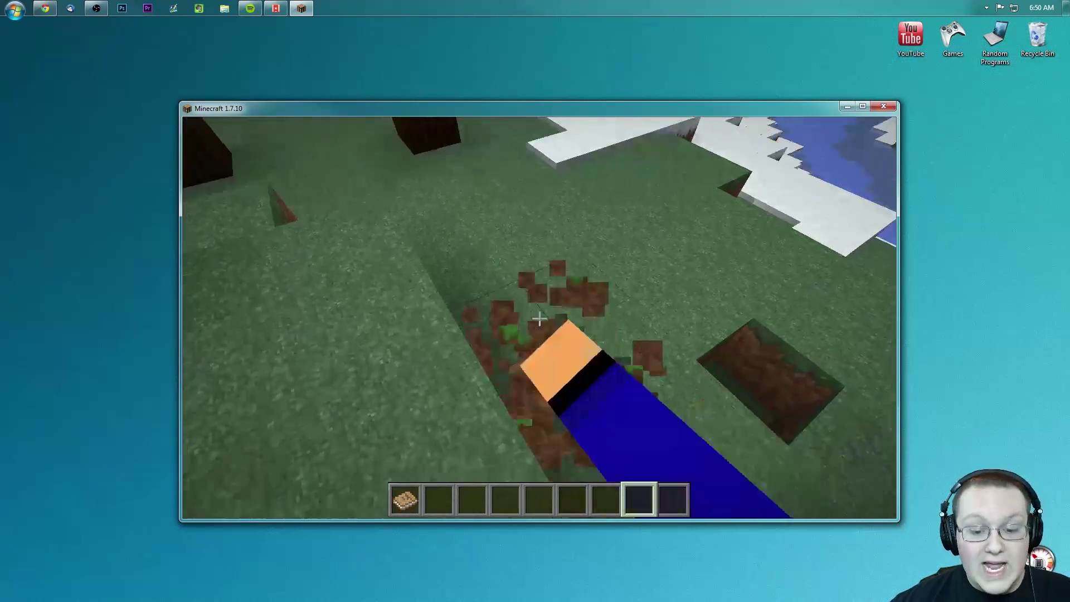
pyautogui.click(540, 318)
pyautogui.click(539, 318)
pyautogui.click(539, 318)
pyautogui.click(539, 318)
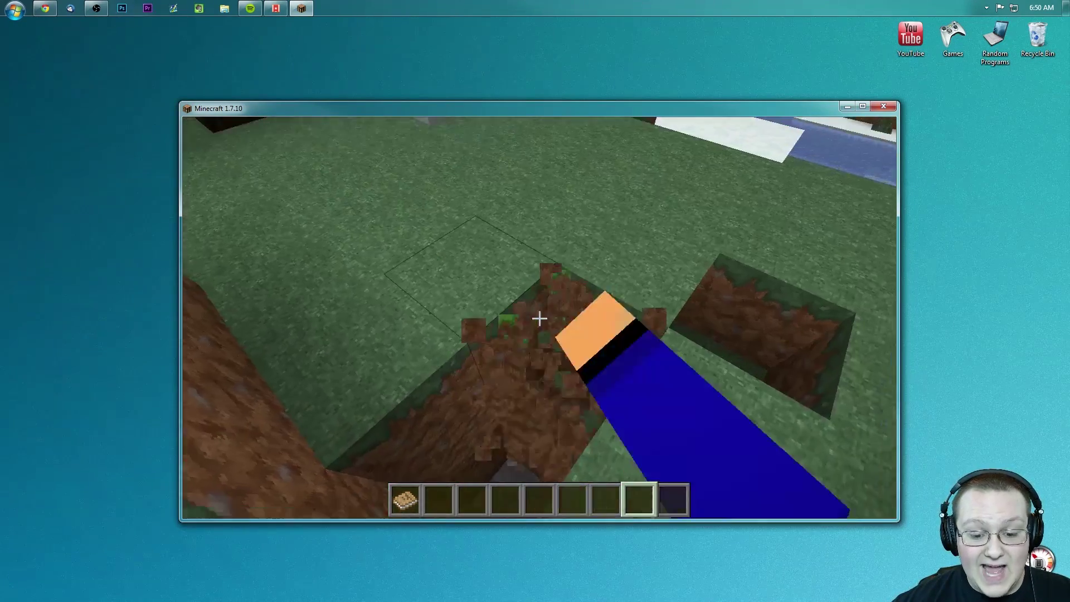
pyautogui.click(539, 318)
pyautogui.click(540, 318)
pyautogui.click(539, 318)
pyautogui.press('w')
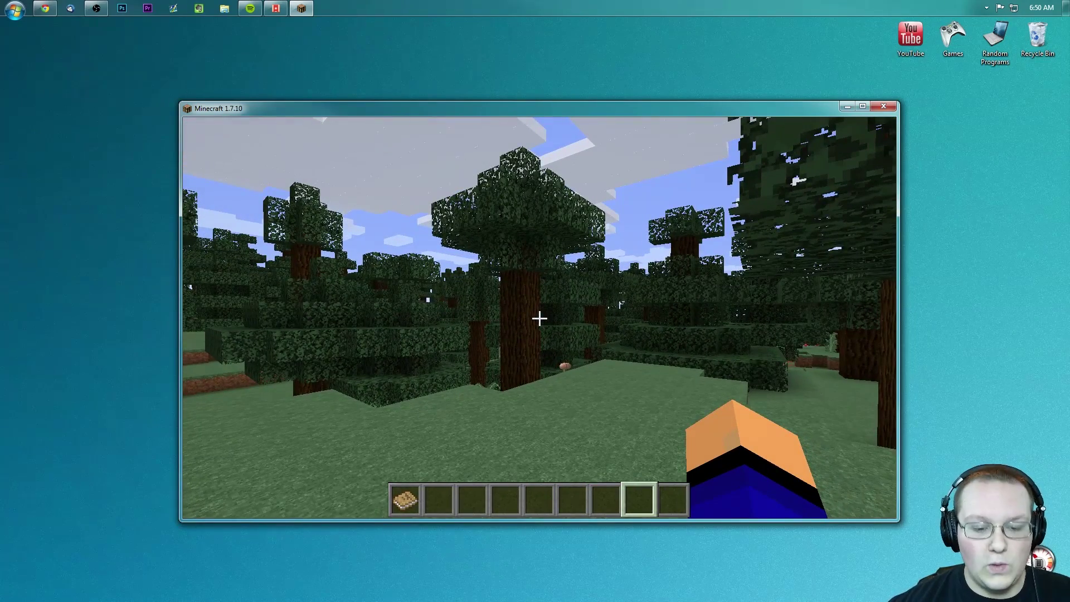
# Search all creative inventory items for "tin" and "con", clearing the search text after each.
pyautogui.press('e')
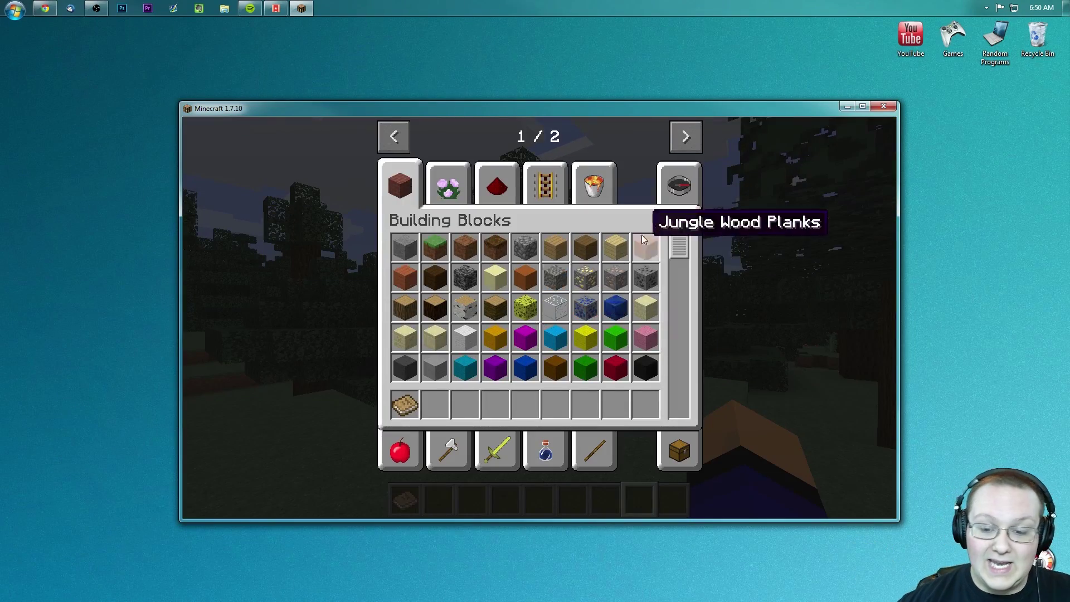
pyautogui.click(676, 199)
pyautogui.write('tink')
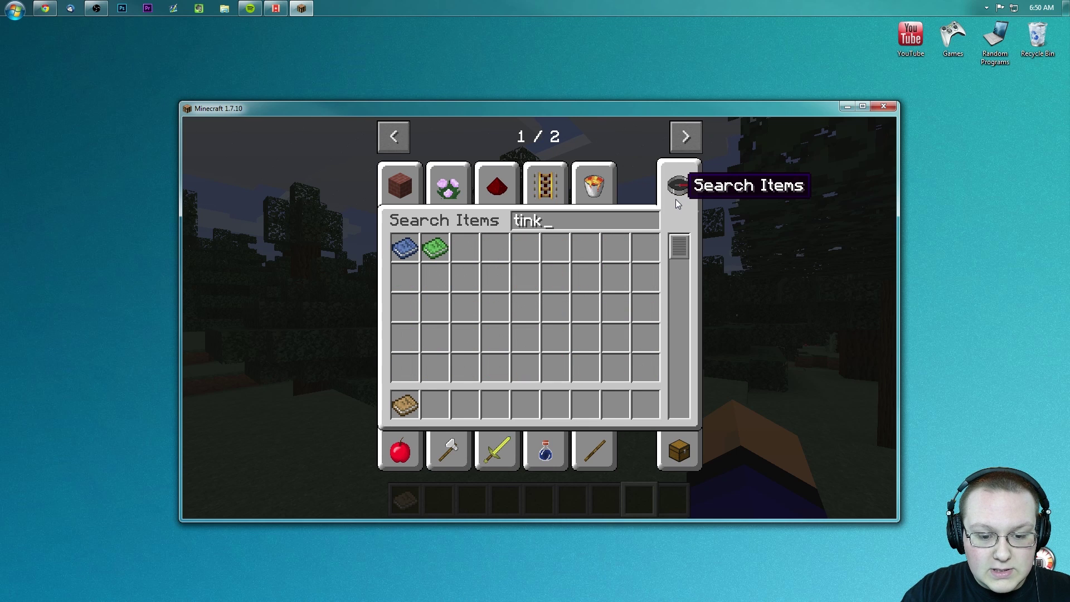
pyautogui.press('BackSpace')
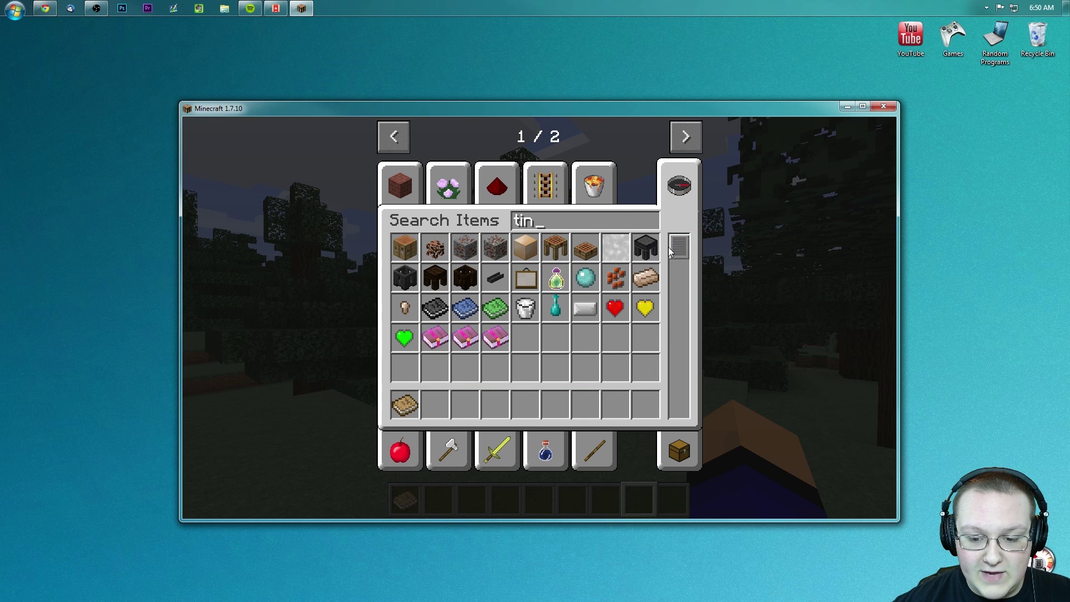
pyautogui.press('BackSpace')
pyautogui.press('BackSpace')
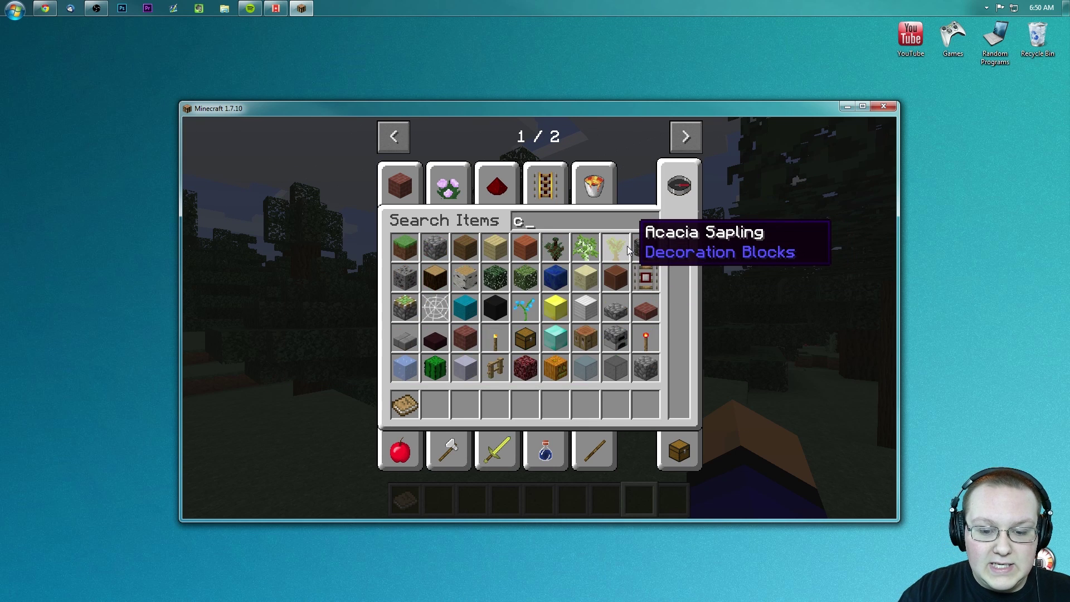
pyautogui.write('con')
pyautogui.press('BackSpace')
pyautogui.press('BackSpace')
pyautogui.press('BackSpace')
pyautogui.press('BackSpace')
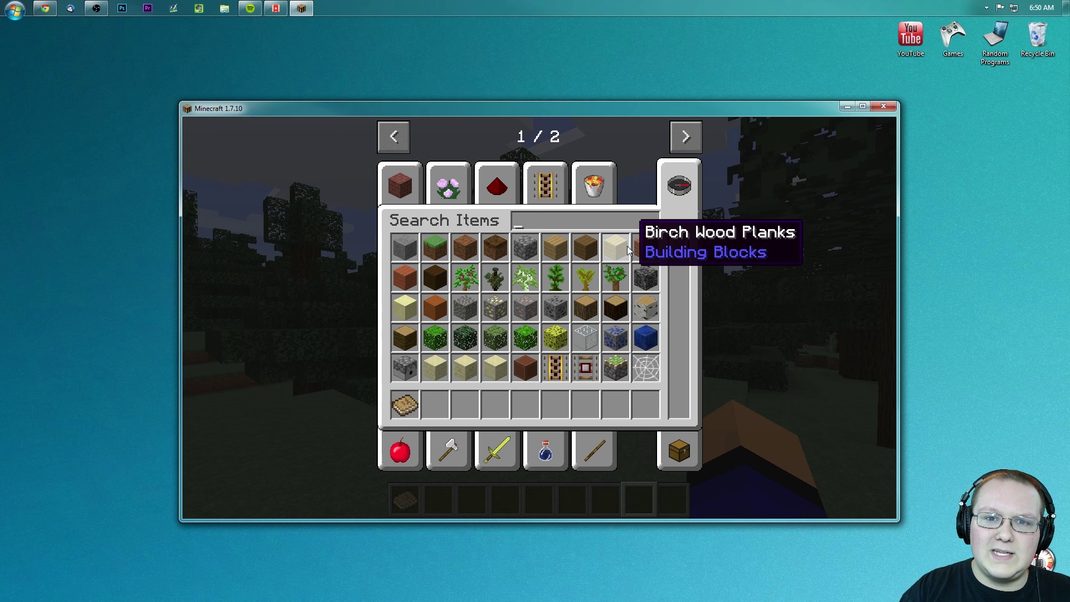
# Find Seared Bricks by searching the creative items for "sear" and drop a stack of 64 on the ground.
pyautogui.write('sear')
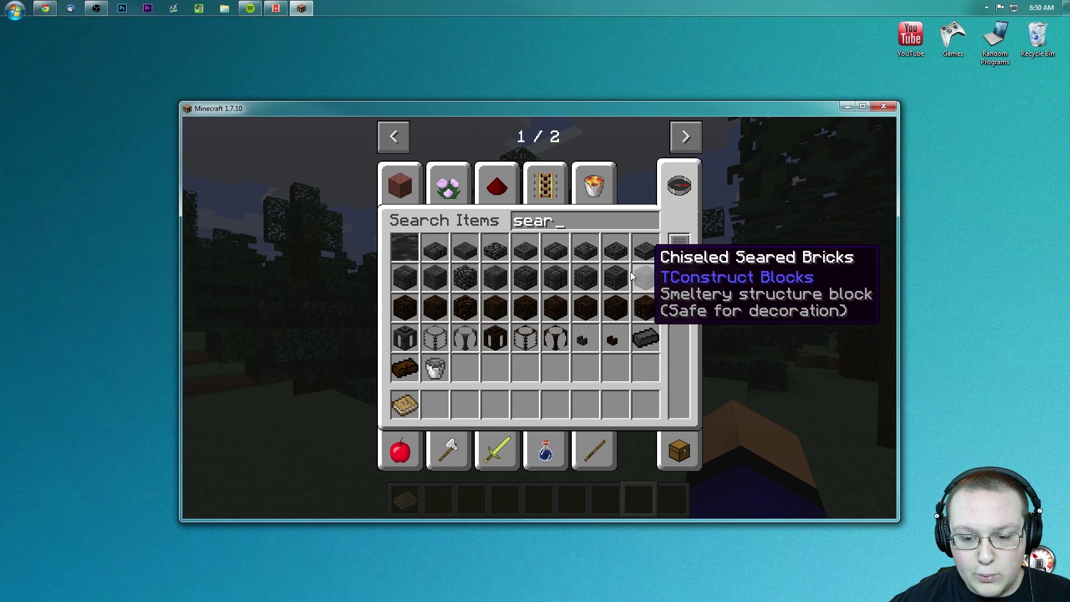
pyautogui.click(556, 277)
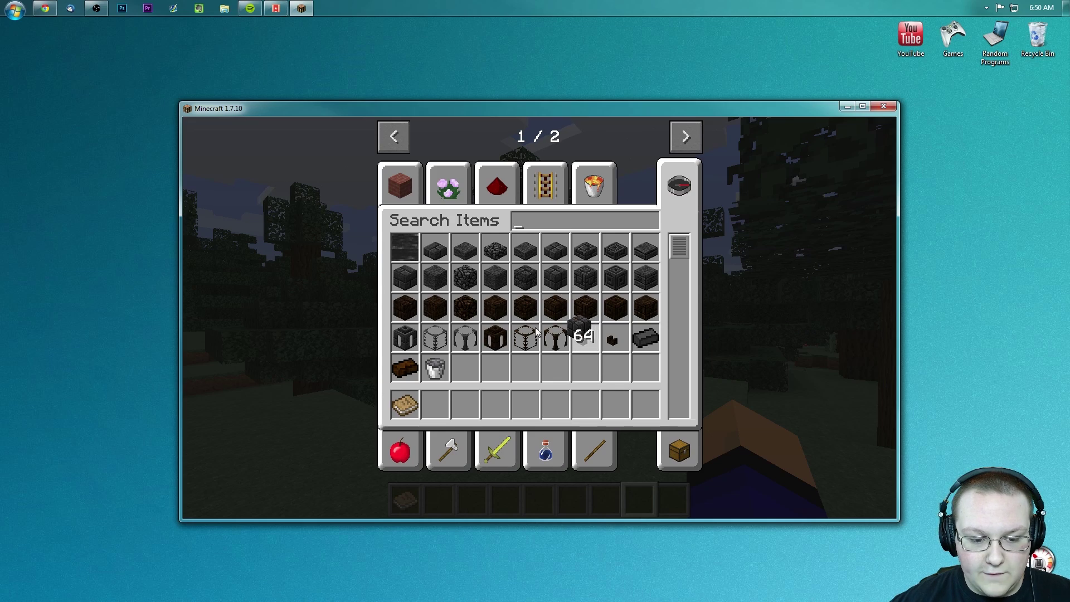
pyautogui.click(413, 270)
pyautogui.keyDown('shift'); pyautogui.click(411, 269); pyautogui.keyUp('shift')
pyautogui.click(629, 379)
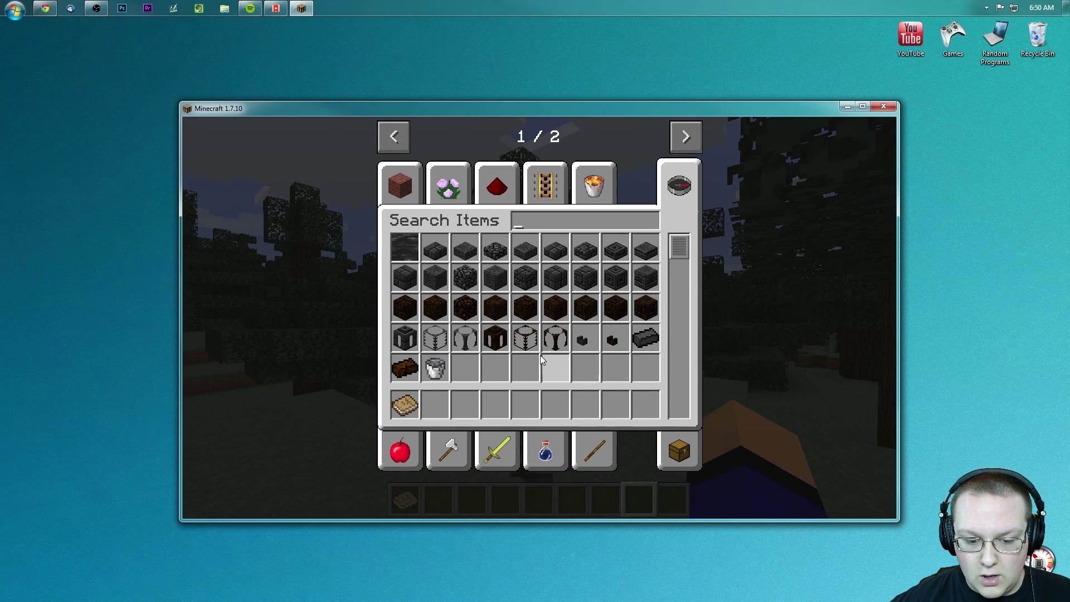
pyautogui.press('Escape')
pyautogui.write('eew')
pyautogui.press('Escape')
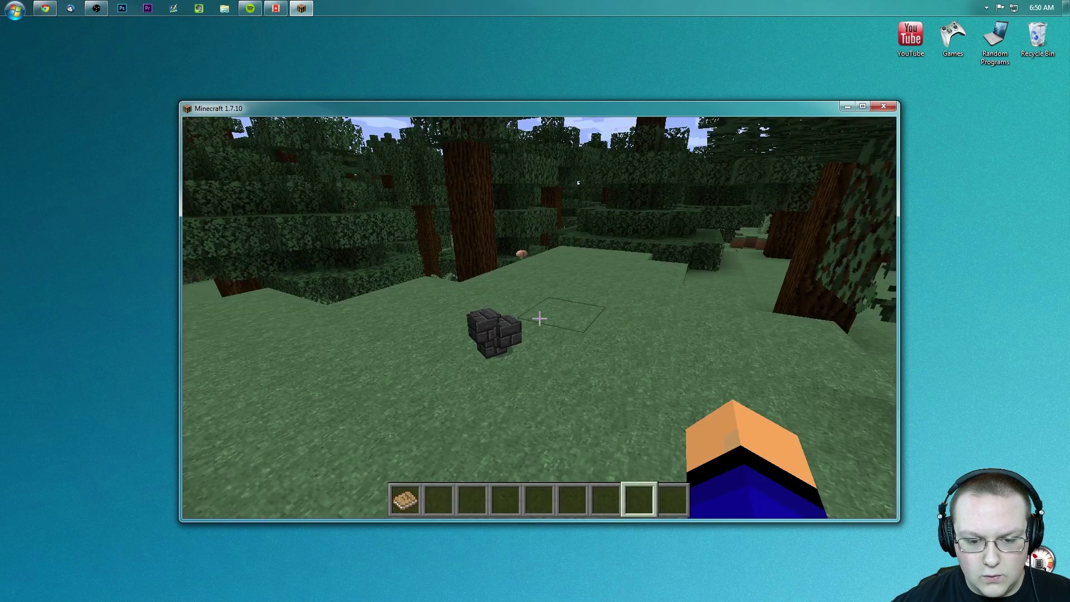
# Collect the dropped Seared Bricks and lay the first layer of the smeltery's back and two side walls on the grass.
pyautogui.press('5')
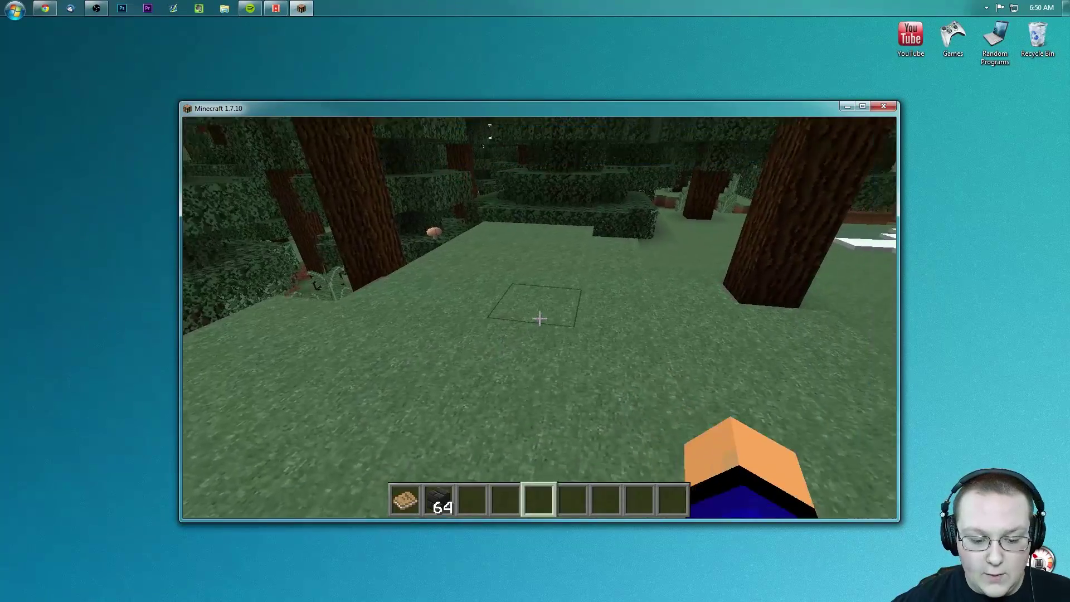
pyautogui.scroll(3, 540, 319)
pyautogui.rightClick(540, 319)
pyautogui.rightClick(540, 319)
pyautogui.rightClick(539, 319)
pyautogui.rightClick(540, 318)
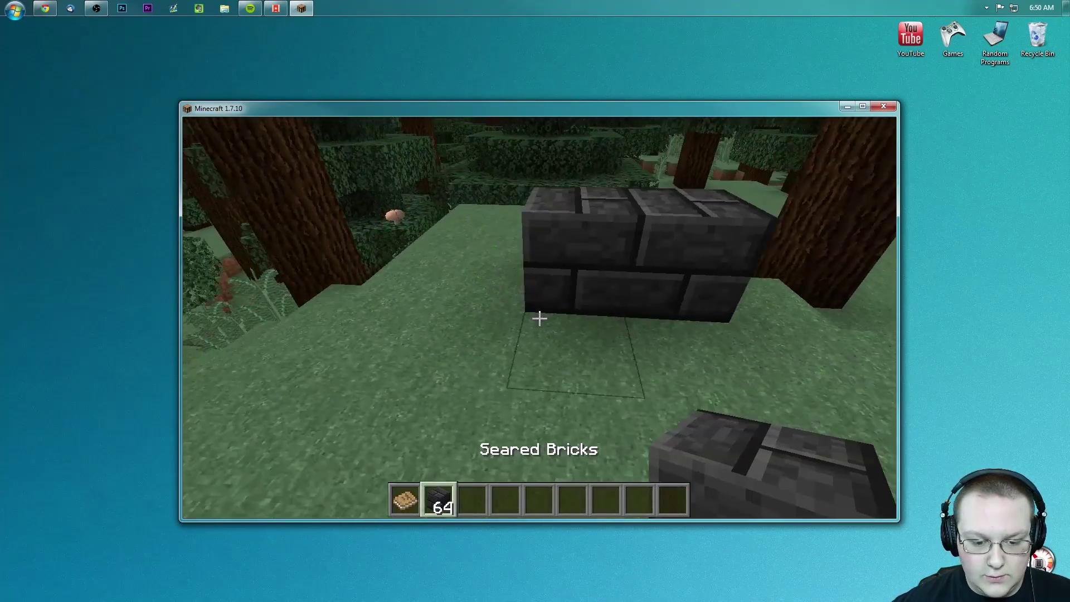
pyautogui.rightClick(540, 318)
pyautogui.press('s')
pyautogui.rightClick(540, 319)
pyautogui.rightClick(539, 318)
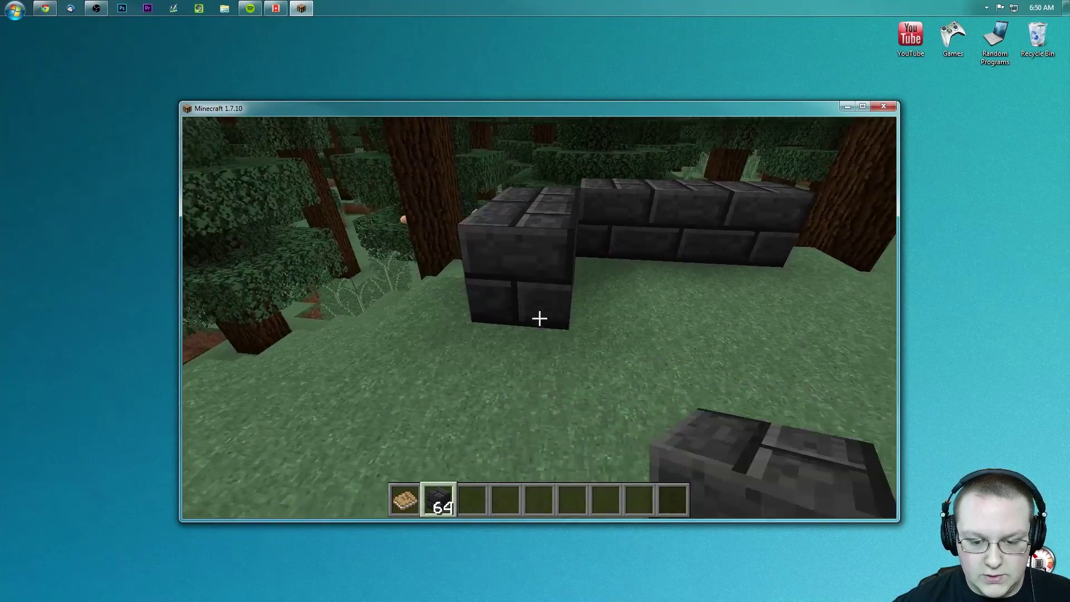
pyautogui.rightClick(540, 319)
pyautogui.rightClick(539, 318)
pyautogui.rightClick(539, 319)
pyautogui.press('s')
pyautogui.rightClick(539, 318)
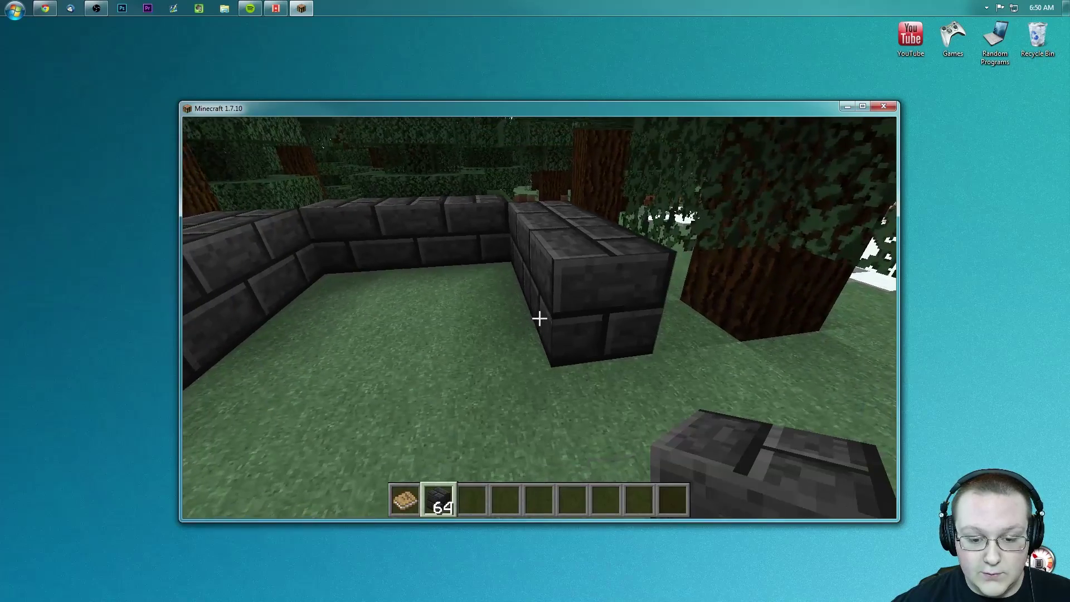
pyautogui.press('e')
pyautogui.press('e')
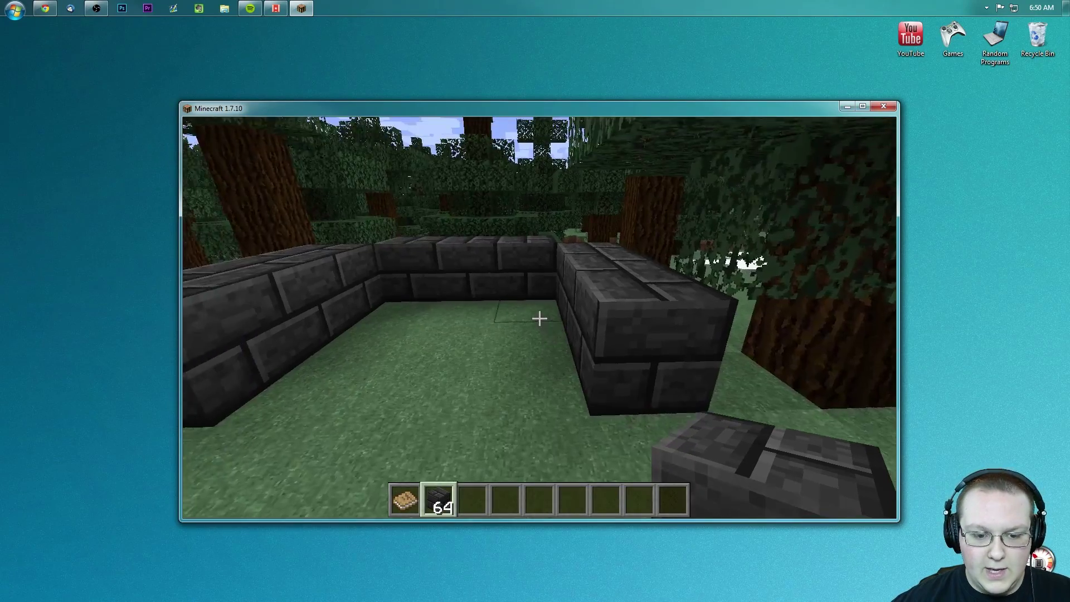
# Raise the back and side walls of the smeltery with a second layer of Seared Bricks.
pyautogui.press('w')
pyautogui.rightClick(539, 319)
pyautogui.rightClick(540, 319)
pyautogui.rightClick(540, 319)
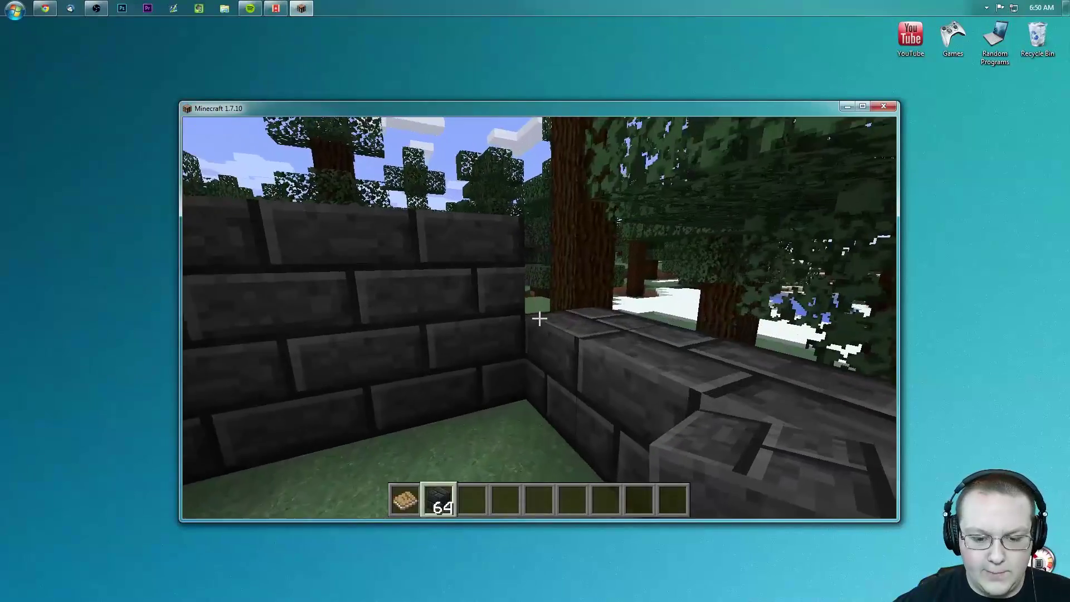
# Search the creative items for "sear" and add a Seared Tank and a Seared Faucet to the hotbar.
pyautogui.press('e')
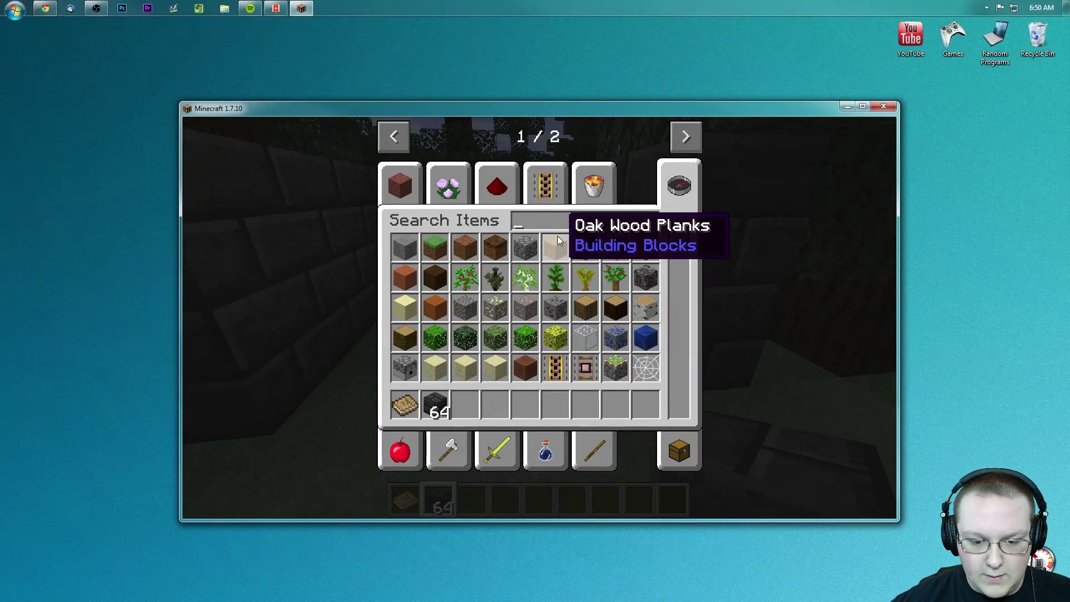
pyautogui.write('sear')
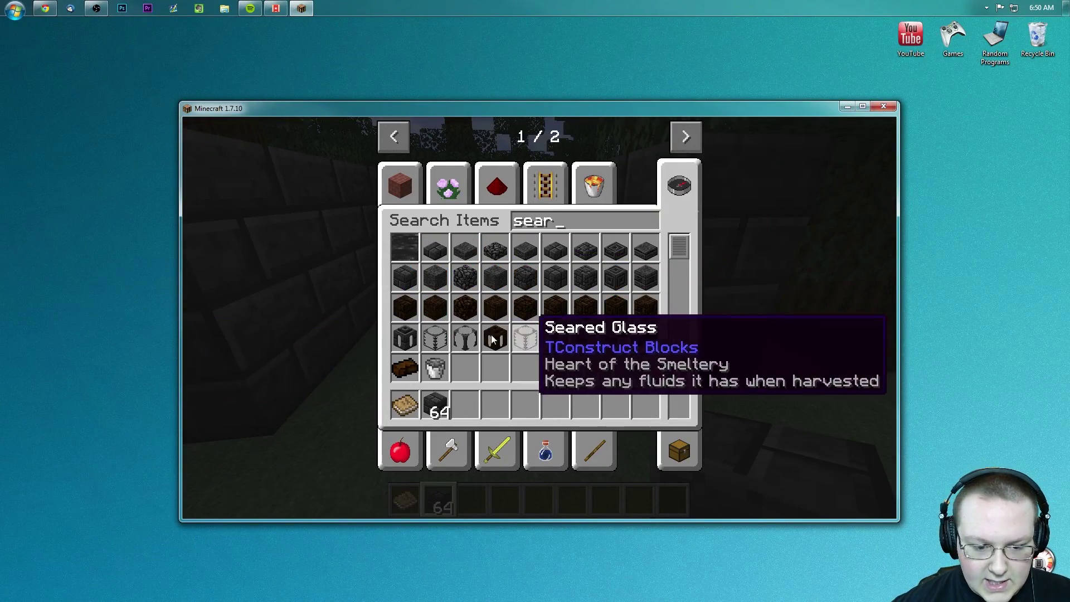
pyautogui.click(405, 337)
pyautogui.click(465, 405)
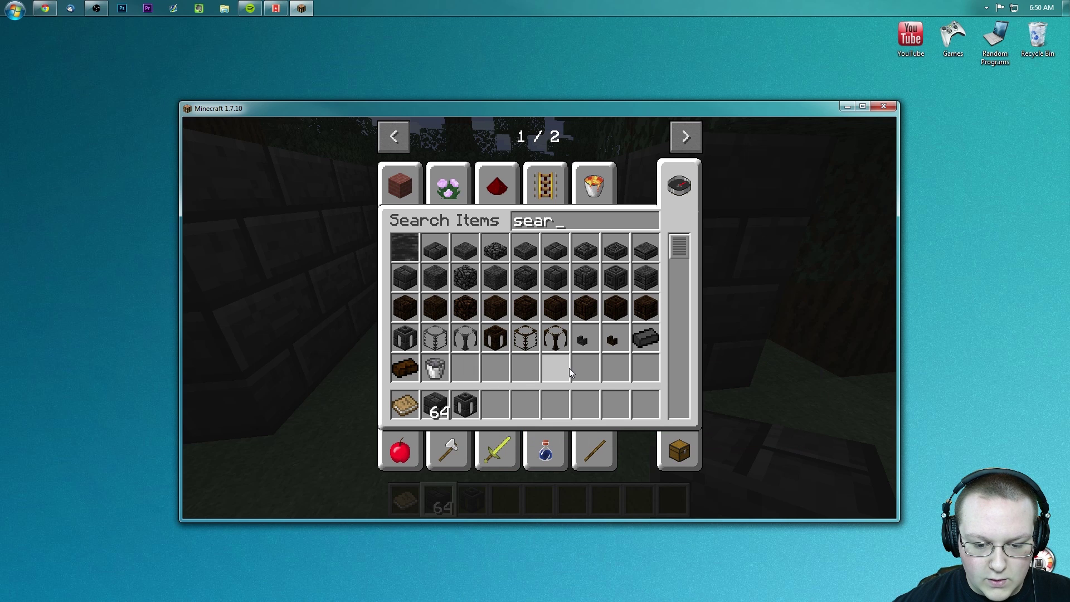
pyautogui.click(606, 337)
pyautogui.click(523, 410)
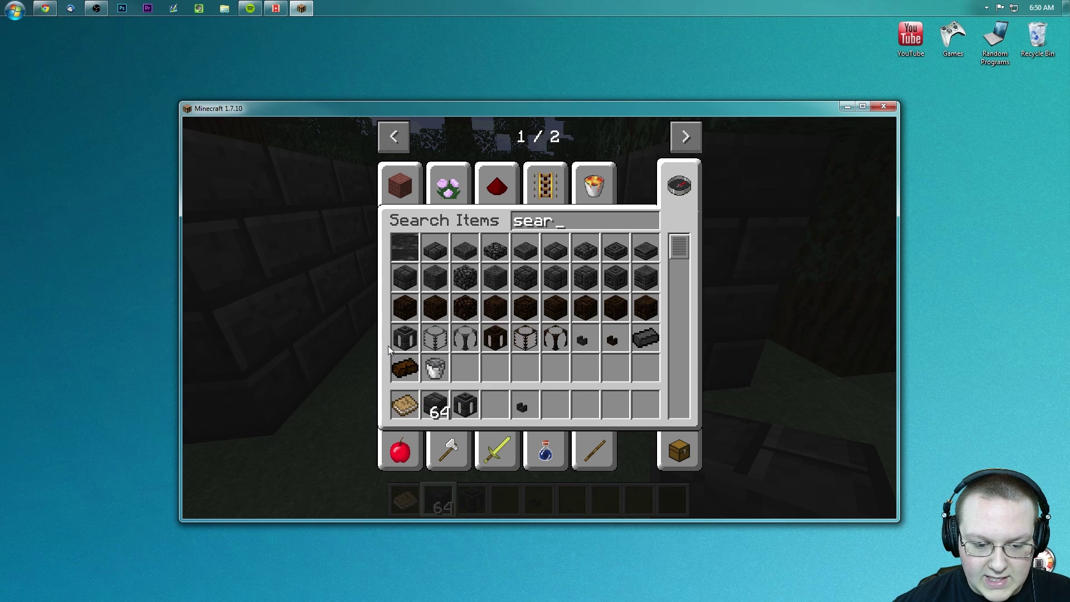
# Search the creative items for "drain" and add a Smeltery Drain to the hotbar.
pyautogui.rightClick(564, 223)
pyautogui.write('drain')
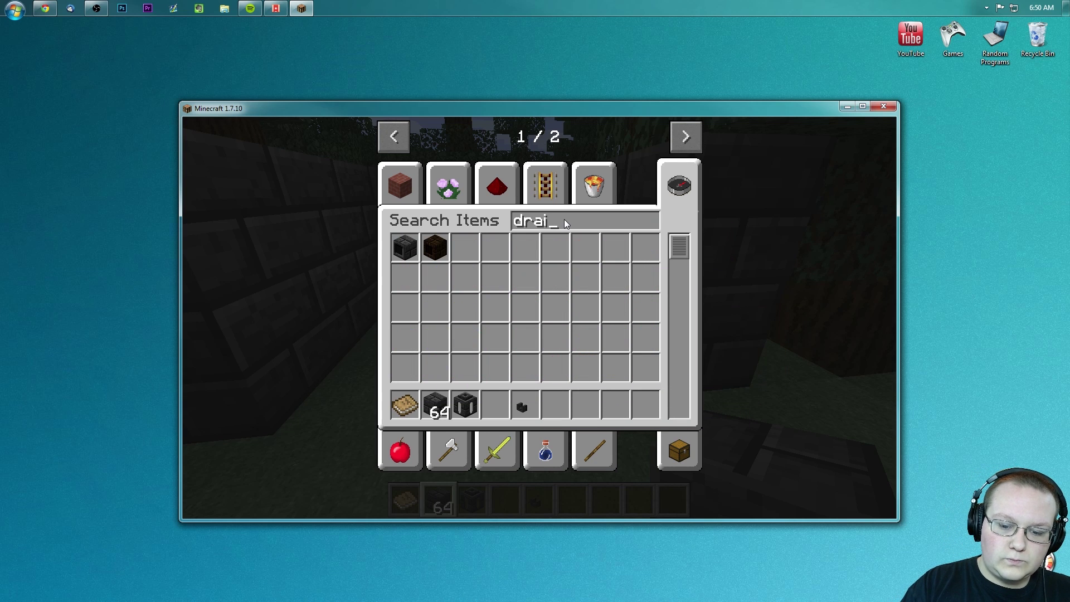
pyautogui.click(426, 255)
pyautogui.click(495, 407)
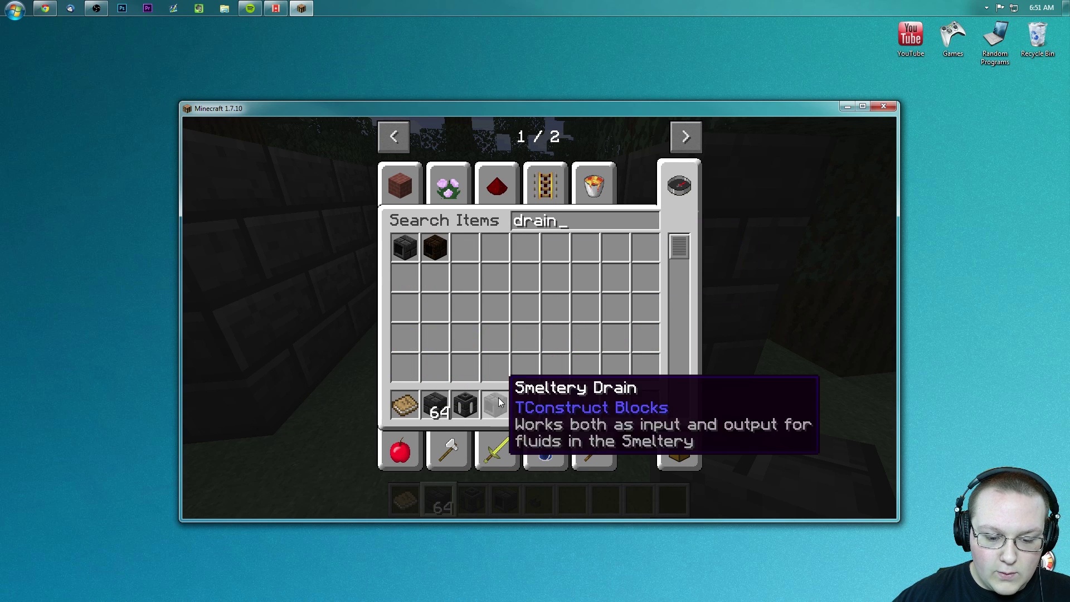
# Search the creative items for "con", add a Smeltery Controller to the hotbar and close the inventory.
pyautogui.press('BackSpace')
pyautogui.press('BackSpace')
pyautogui.press('BackSpace')
pyautogui.press('BackSpace')
pyautogui.press('BackSpace')
pyautogui.write('con')
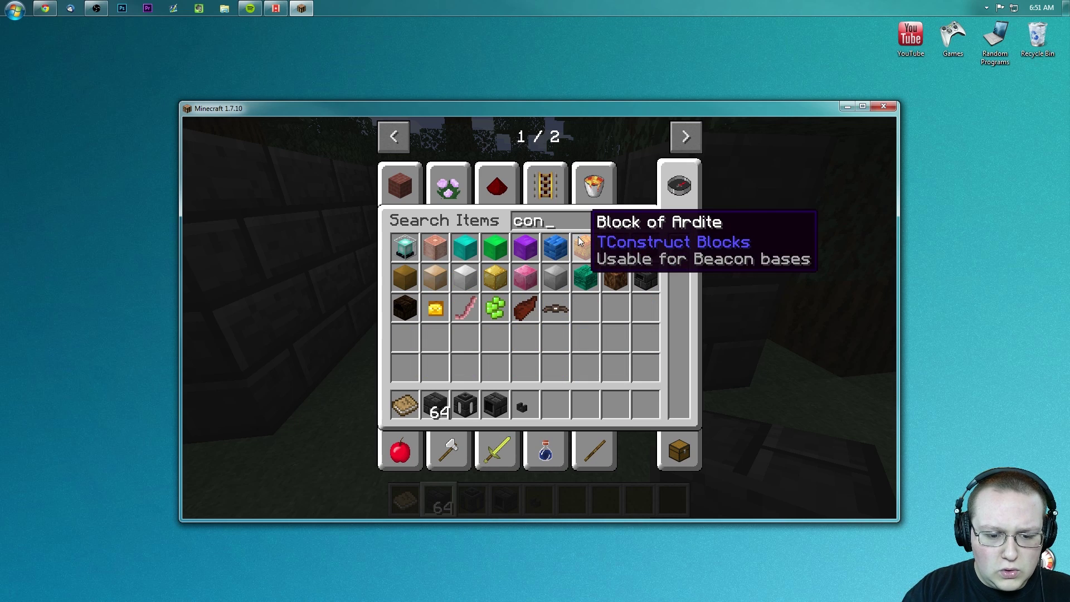
pyautogui.click(643, 275)
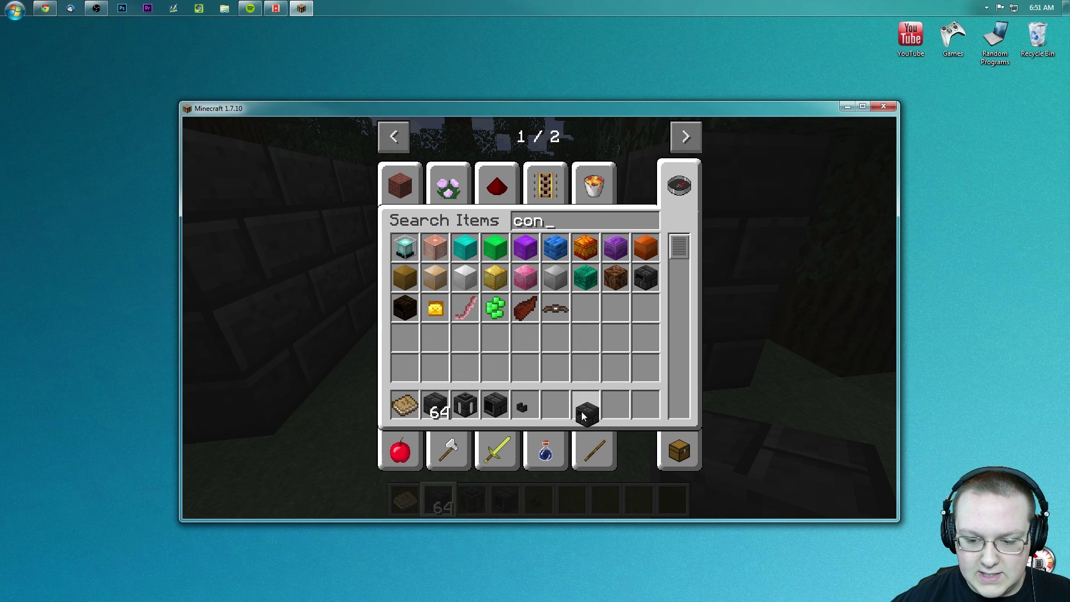
pyautogui.click(561, 408)
pyautogui.press('Escape')
# Close the lower layer of the smeltery's open front with a Smeltery Controller, a Seared Tank and Seared Bricks.
pyautogui.scroll(-3, 539, 318)
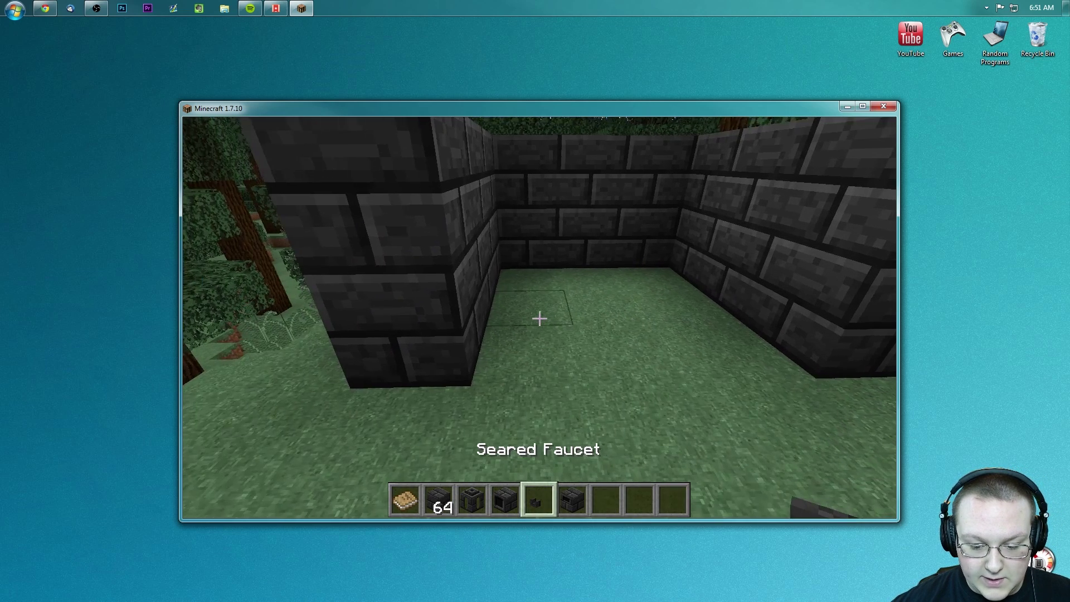
pyautogui.scroll(-1, 538, 319)
pyautogui.rightClick(539, 319)
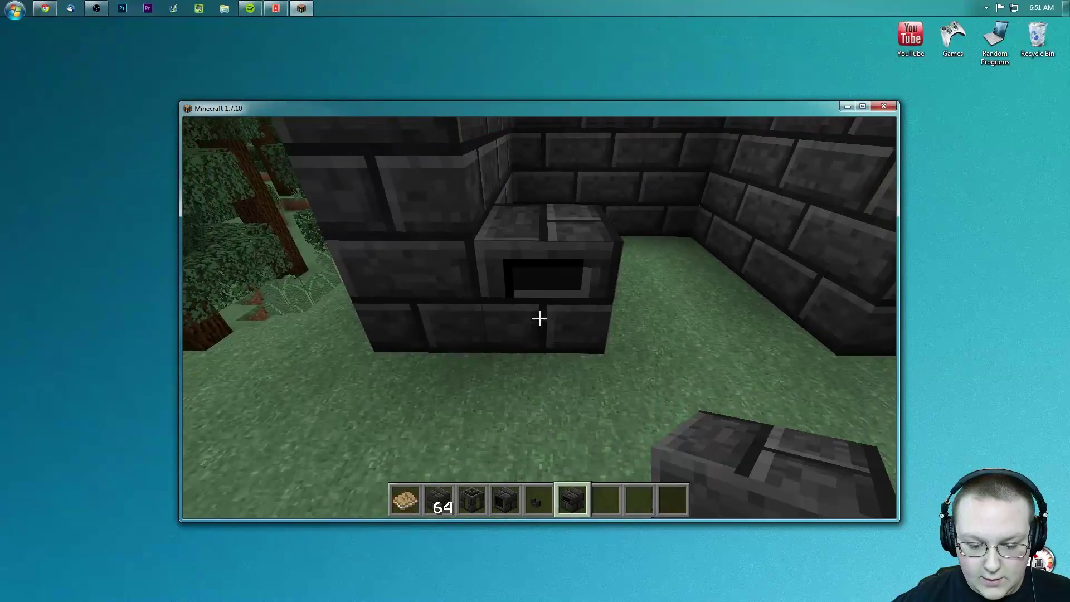
pyautogui.scroll(3, 539, 318)
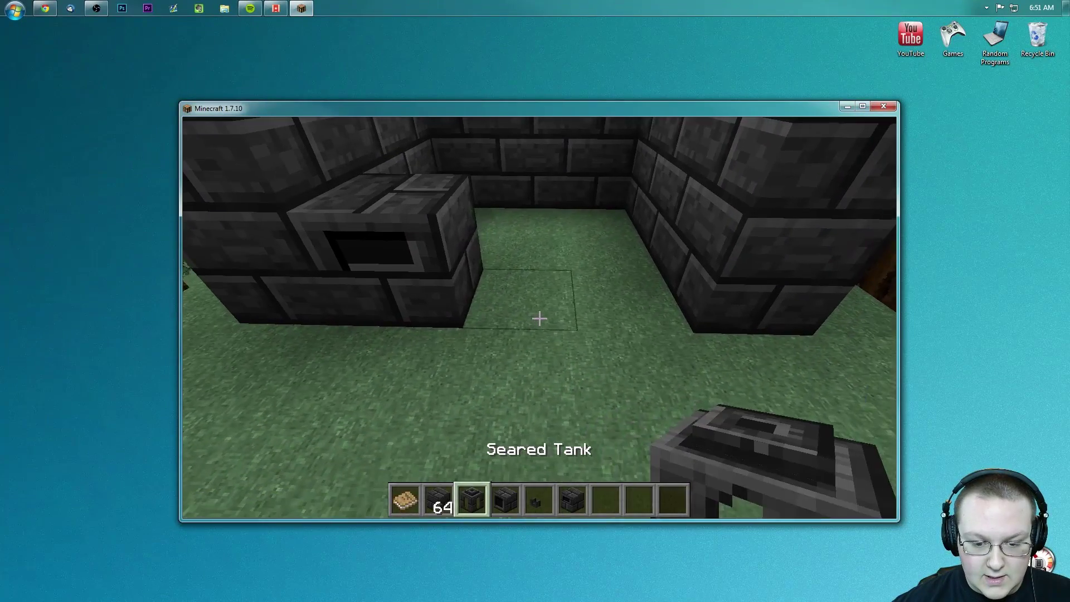
pyautogui.scroll(-3, 538, 318)
pyautogui.scroll(3, 539, 319)
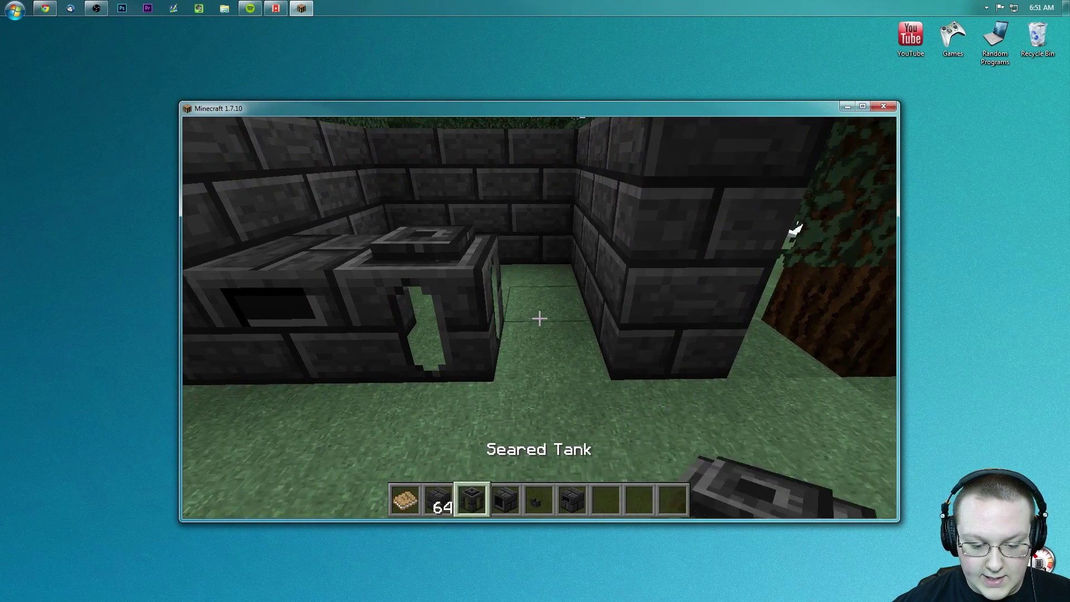
pyautogui.scroll(1, 539, 319)
pyautogui.rightClick(538, 318)
# Place another Smeltery Controller in the upper layer of the front wall, and open and close the Smeltery interface.
pyautogui.rightClick(539, 318)
pyautogui.scroll(-4, 539, 318)
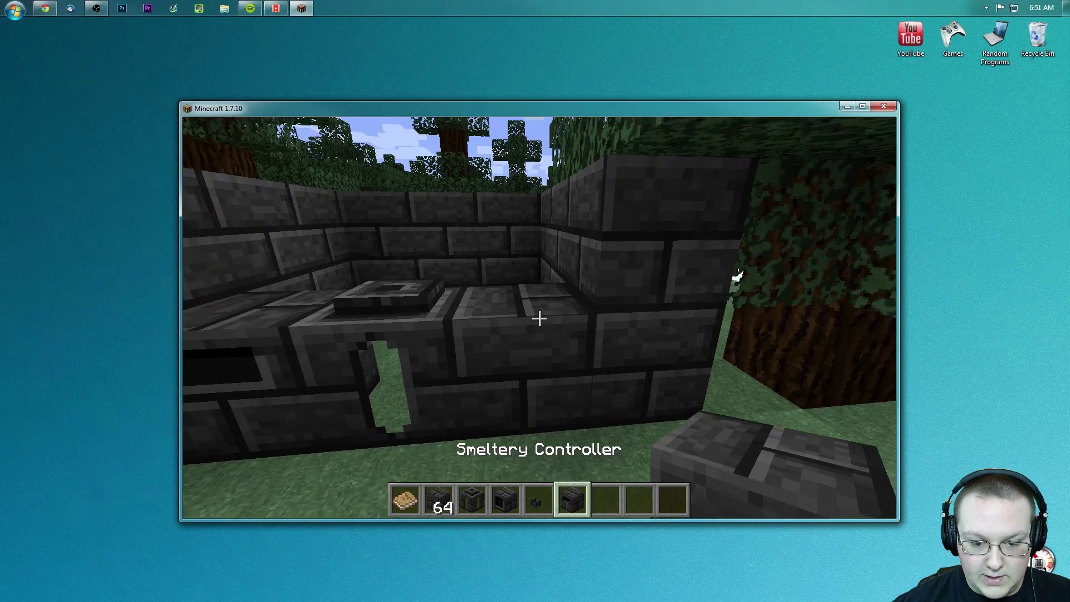
pyautogui.rightClick(539, 318)
pyautogui.rightClick(539, 318)
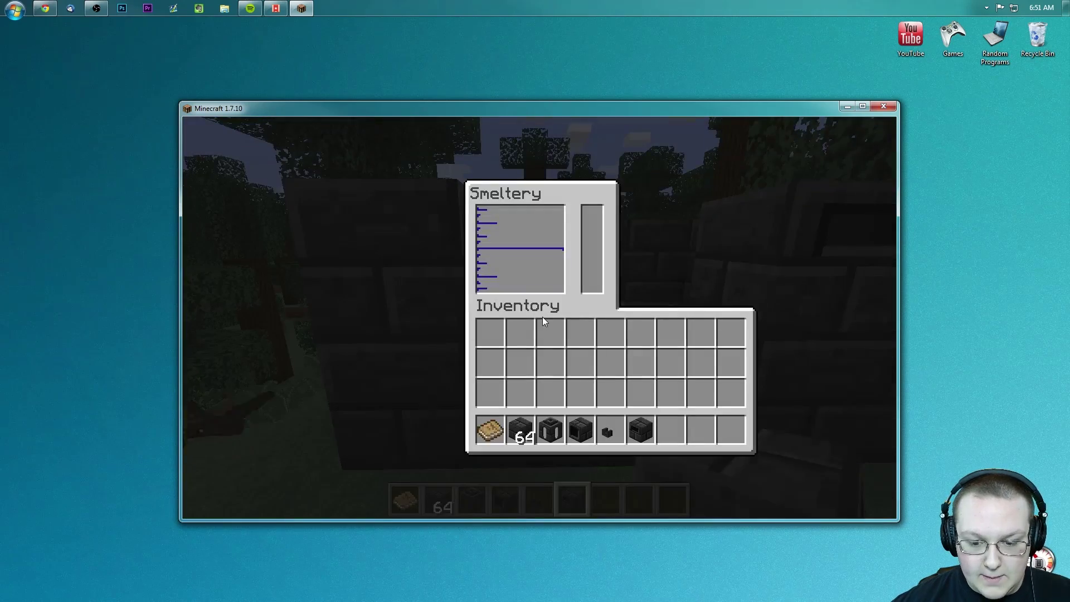
pyautogui.press('Escape')
# Fill the rest of the front wall's upper layer with Seared Bricks and check the Smeltery interface again.
pyautogui.scroll(3, 539, 318)
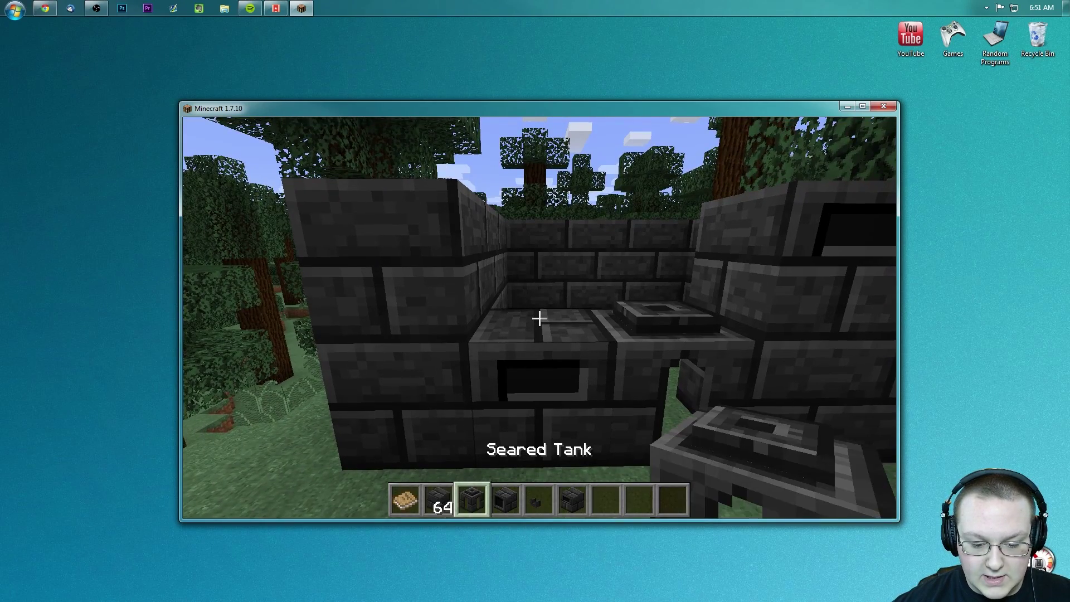
pyautogui.scroll(1, 538, 318)
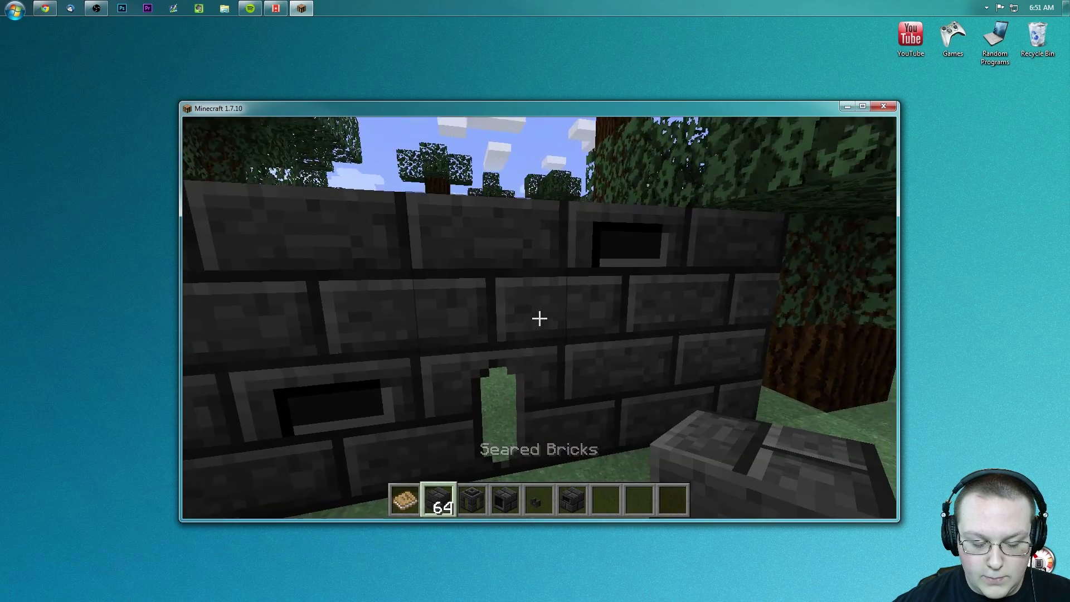
pyautogui.scroll(-4, 538, 318)
pyautogui.scroll(1, 539, 318)
pyautogui.rightClick(539, 318)
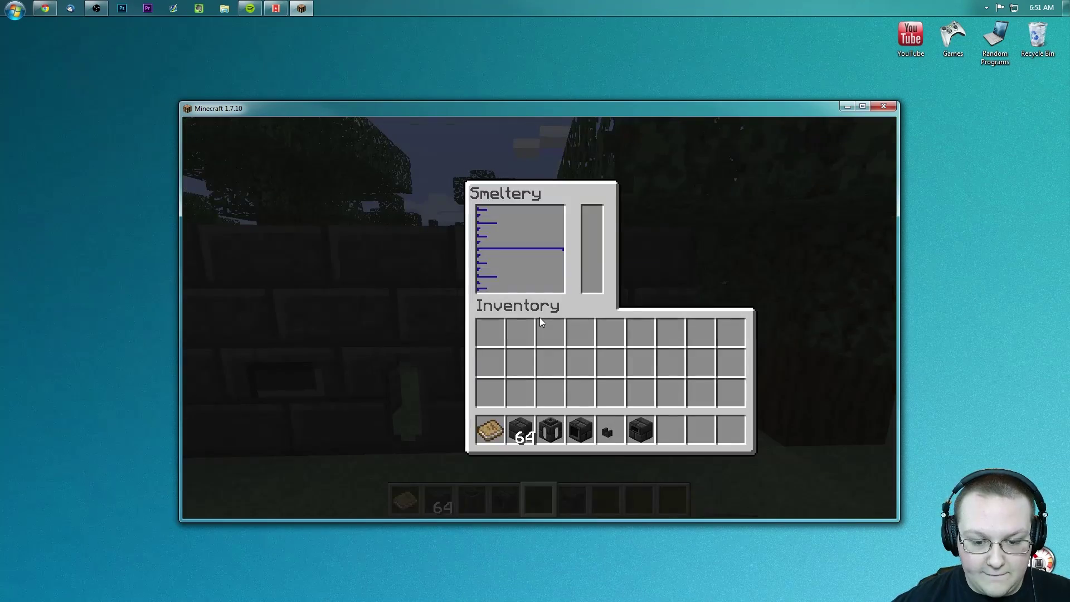
pyautogui.press('Escape')
# Attach a Seared Faucet to the upper slotted block of the front wall and view the smeltery from above with Seared Bricks in hand.
pyautogui.rightClick(539, 318)
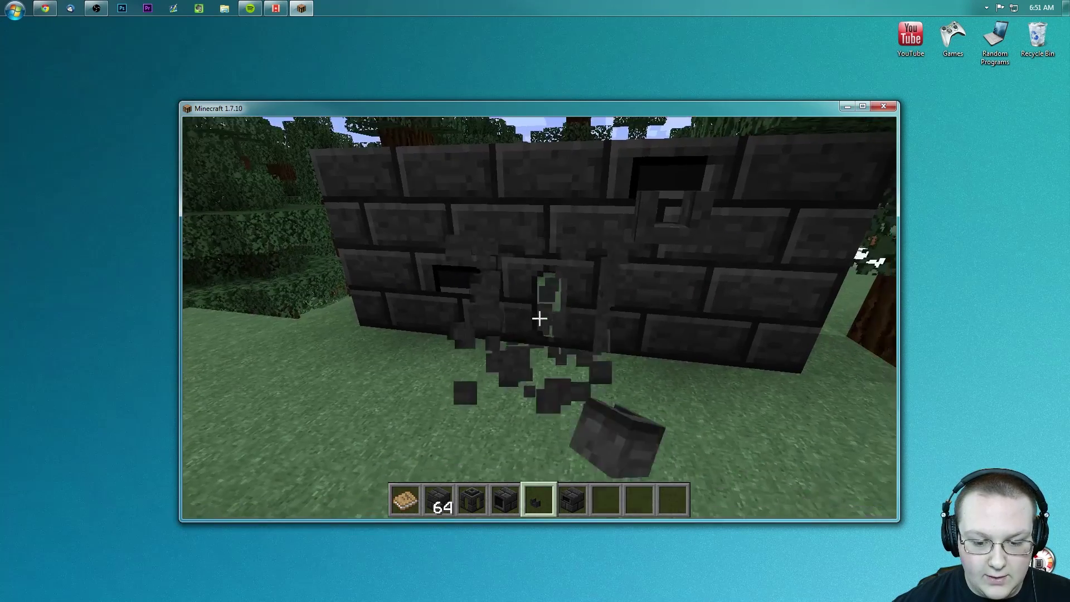
pyautogui.press('7')
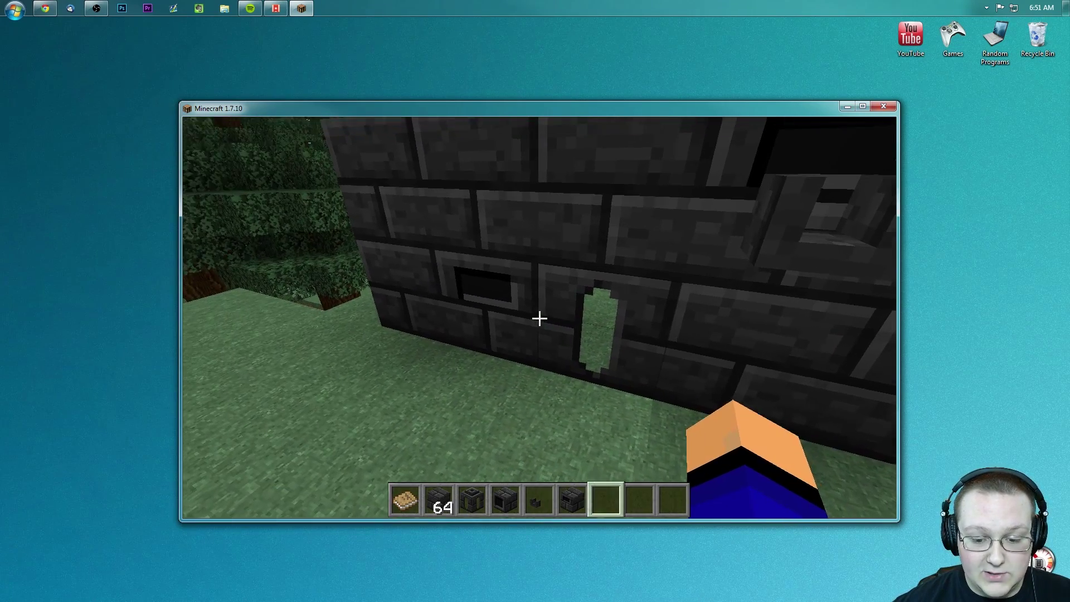
pyautogui.scroll(5, 539, 318)
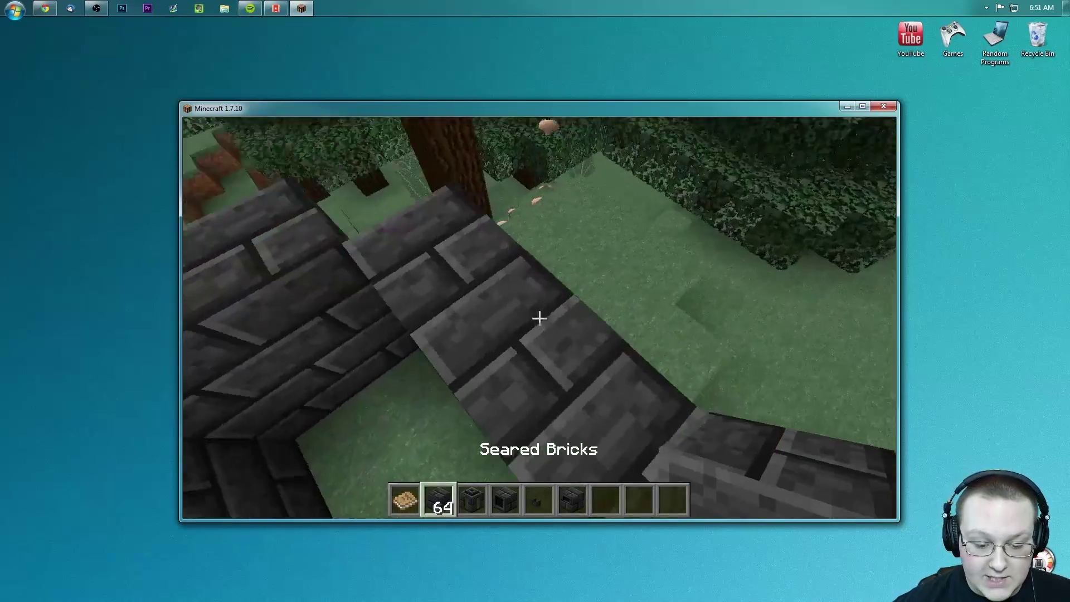
# Start replacing the grass floor inside the smeltery with Seared Bricks.
pyautogui.press('w')
pyautogui.click(539, 318)
pyautogui.rightClick(539, 318)
pyautogui.click(539, 319)
pyautogui.rightClick(539, 318)
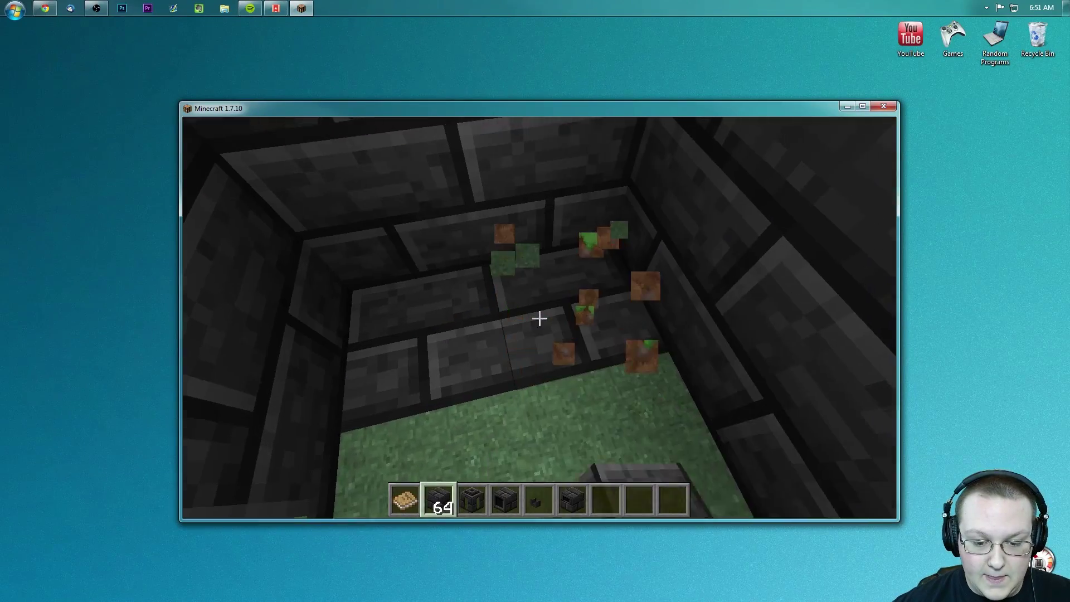
pyautogui.click(539, 318)
pyautogui.click(539, 318)
pyautogui.rightClick(540, 318)
pyautogui.rightClick(539, 318)
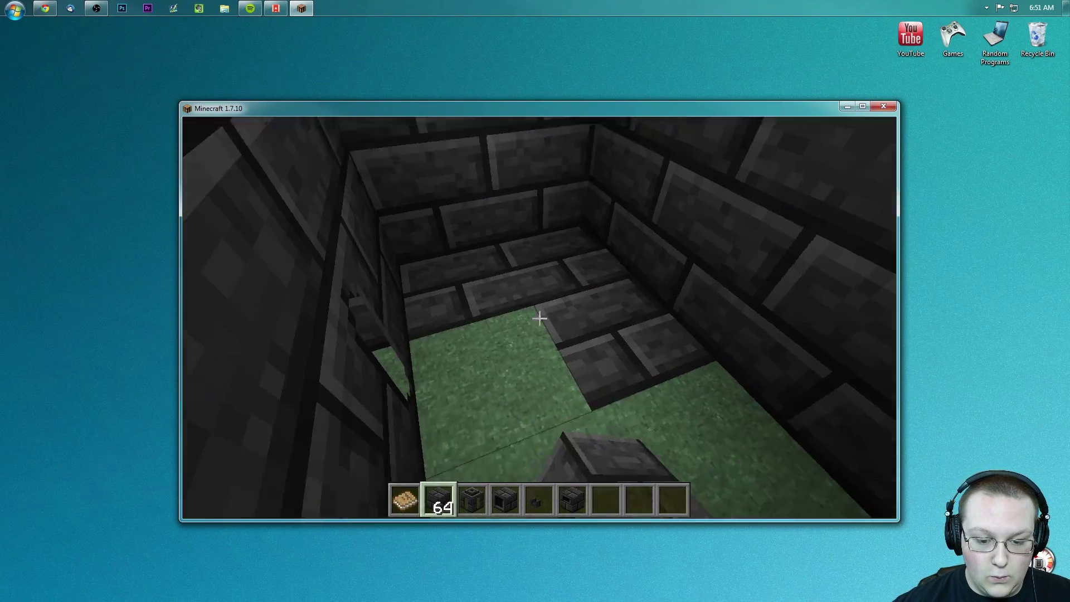
# Replace the remaining grass blocks of the smeltery's inner floor with Seared Bricks, up to the last corner.
pyautogui.click(539, 319)
pyautogui.rightClick(540, 318)
pyautogui.click(539, 319)
pyautogui.rightClick(540, 318)
pyautogui.click(539, 318)
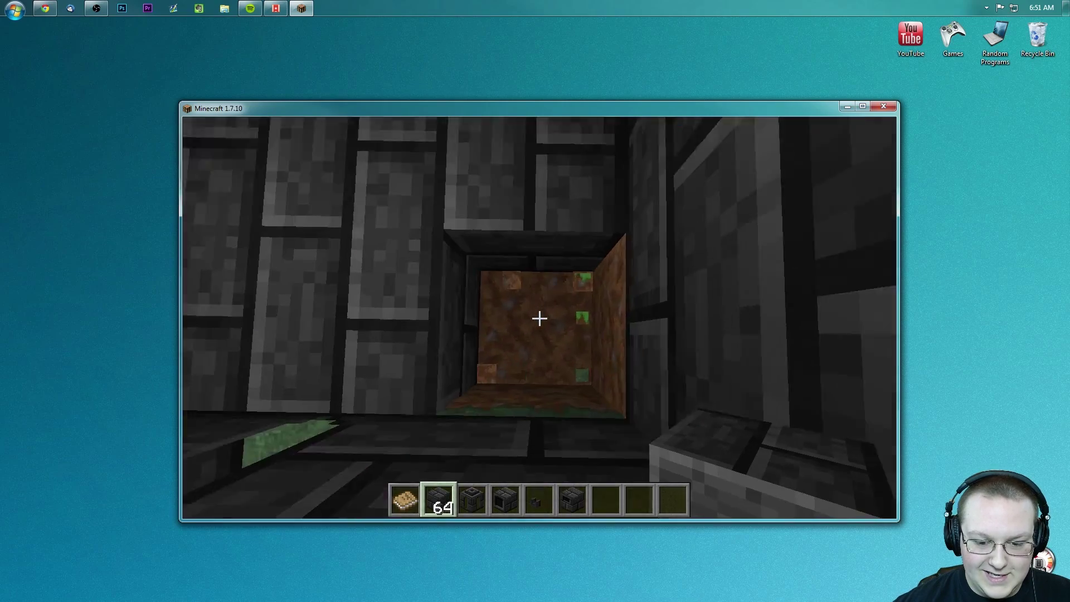
# Break out the wall blocks at the smeltery's corner, replace the ground beneath with Seared Bricks and rebuild the wall.
pyautogui.click(539, 318)
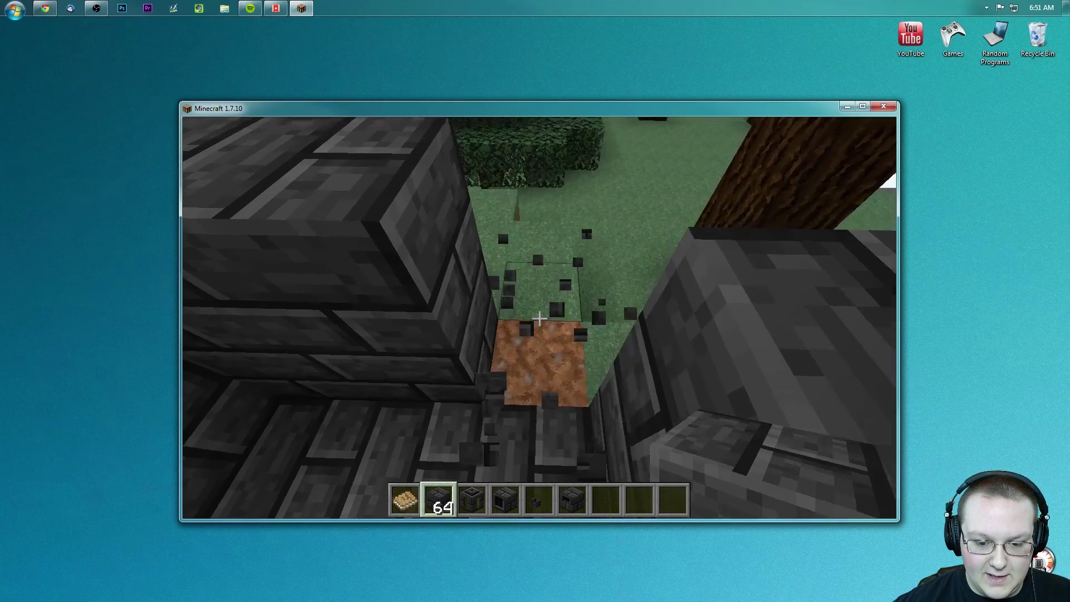
pyautogui.click(540, 318)
pyautogui.rightClick(539, 318)
pyautogui.click(539, 318)
pyautogui.click(539, 318)
pyautogui.click(540, 318)
pyautogui.rightClick(539, 318)
pyautogui.click(539, 319)
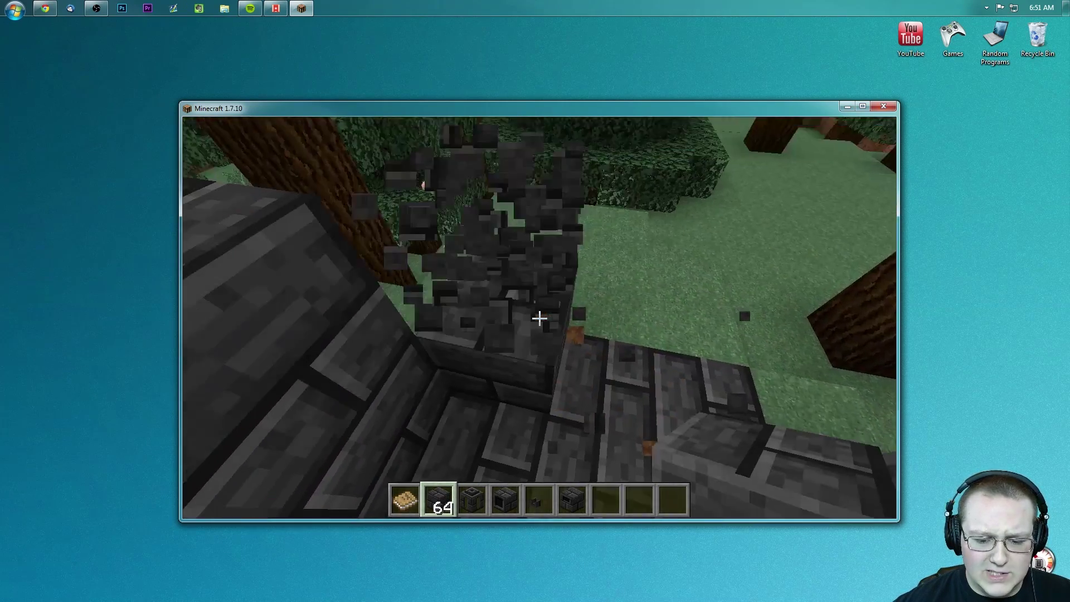
pyautogui.click(539, 318)
pyautogui.rightClick(539, 319)
pyautogui.rightClick(539, 318)
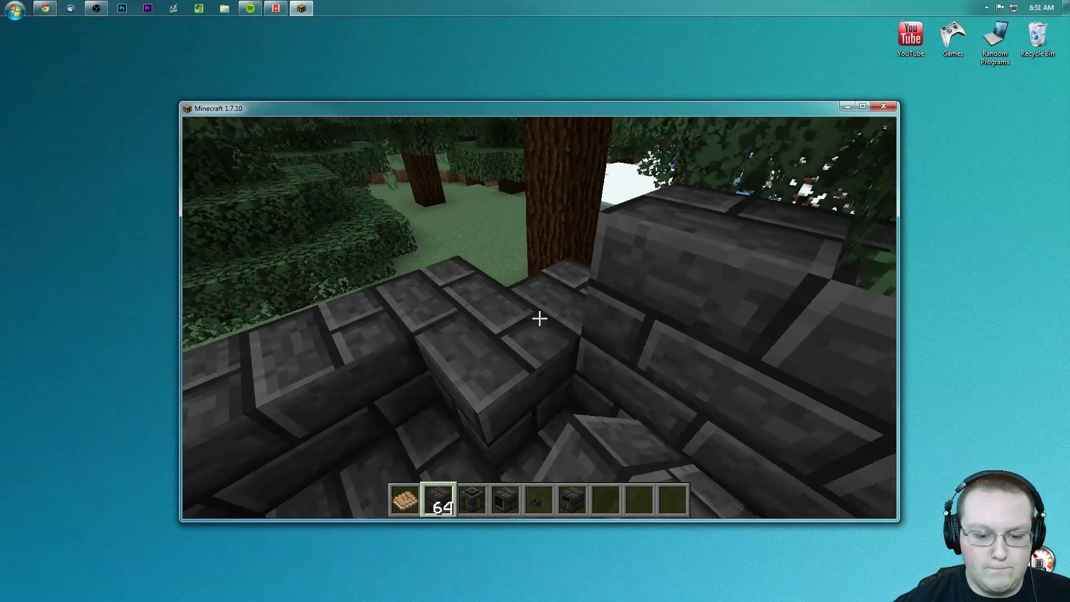
pyautogui.click(540, 318)
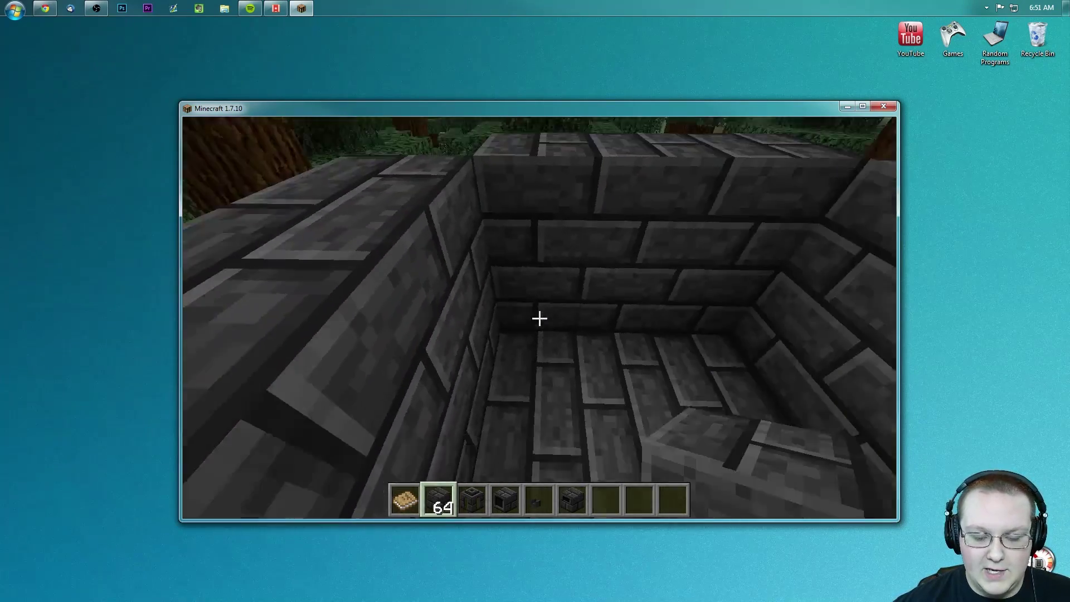
# View the finished smeltery from the front and check the Smeltery interfaces of the lower and upper controllers.
pyautogui.press('space')
pyautogui.press('s')
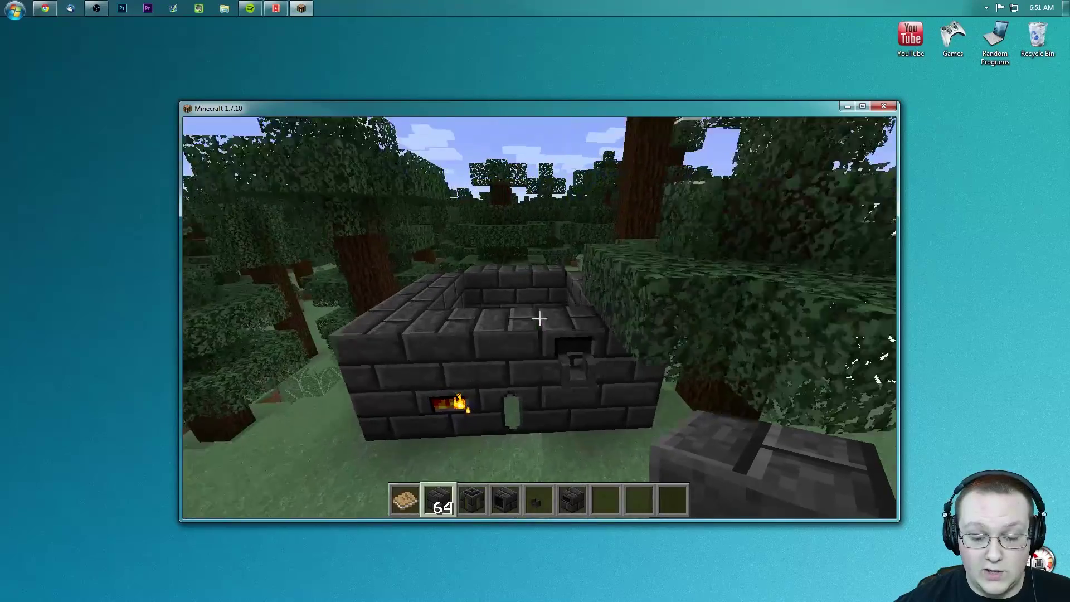
pyautogui.press('w')
pyautogui.rightClick(540, 318)
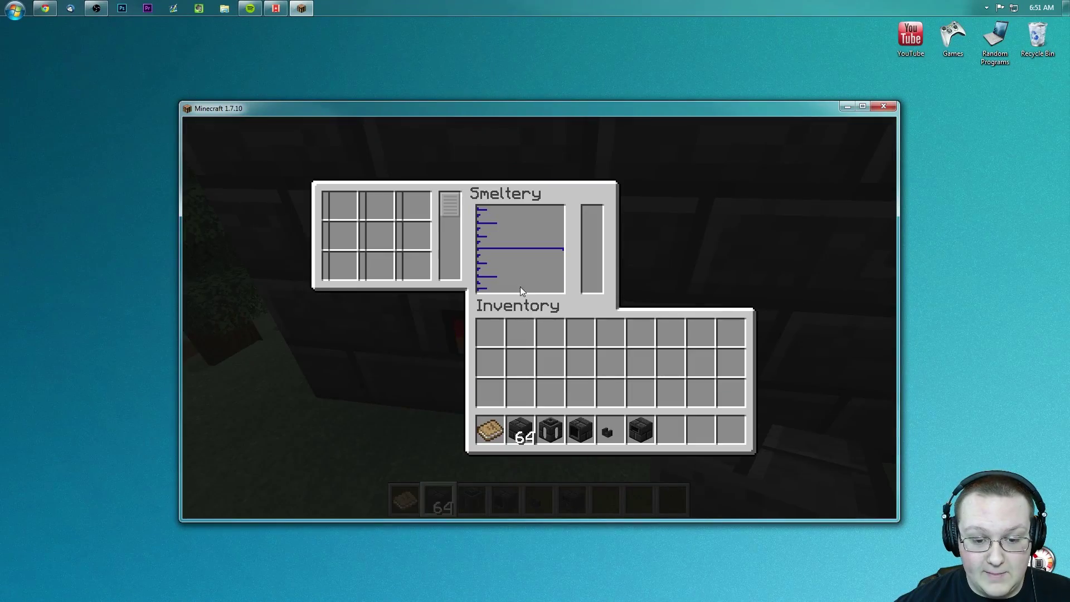
pyautogui.press('Escape')
pyautogui.rightClick(539, 317)
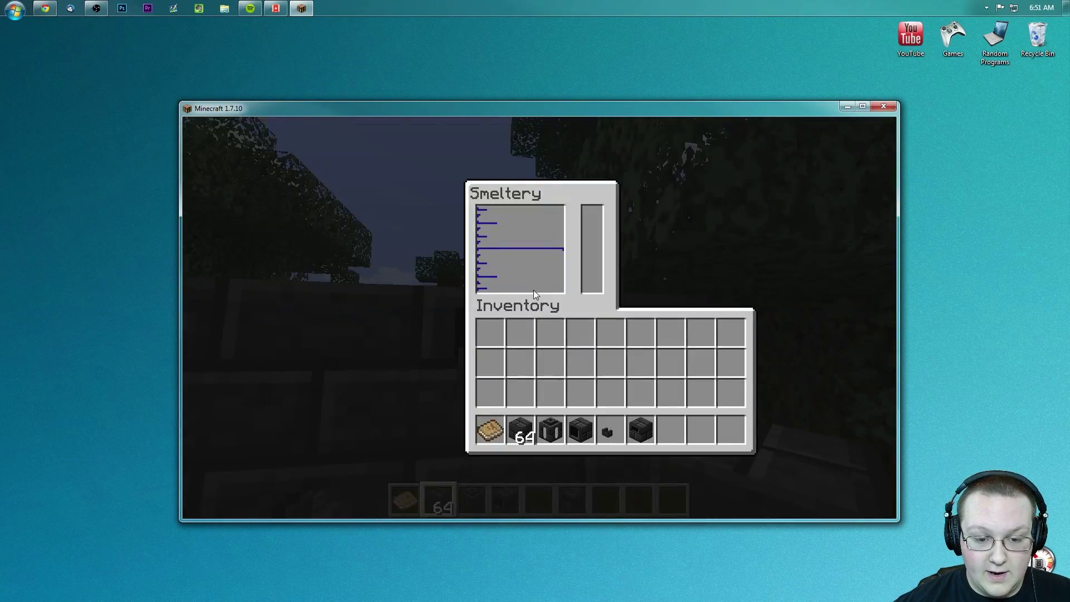
pyautogui.press('Escape')
pyautogui.rightClick(539, 318)
pyautogui.press('Escape')
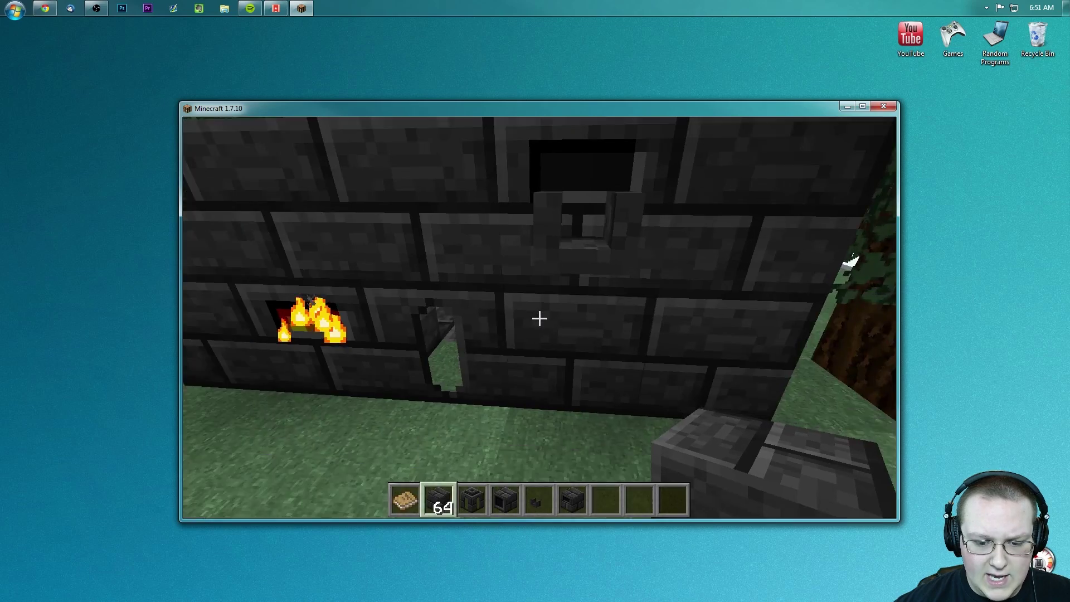
# With an empty hand, break out the upper Smeltery Controller and its Seared Faucet from the front wall.
pyautogui.press('w')
pyautogui.scroll(-6, 540, 318)
pyautogui.scroll(1, 539, 318)
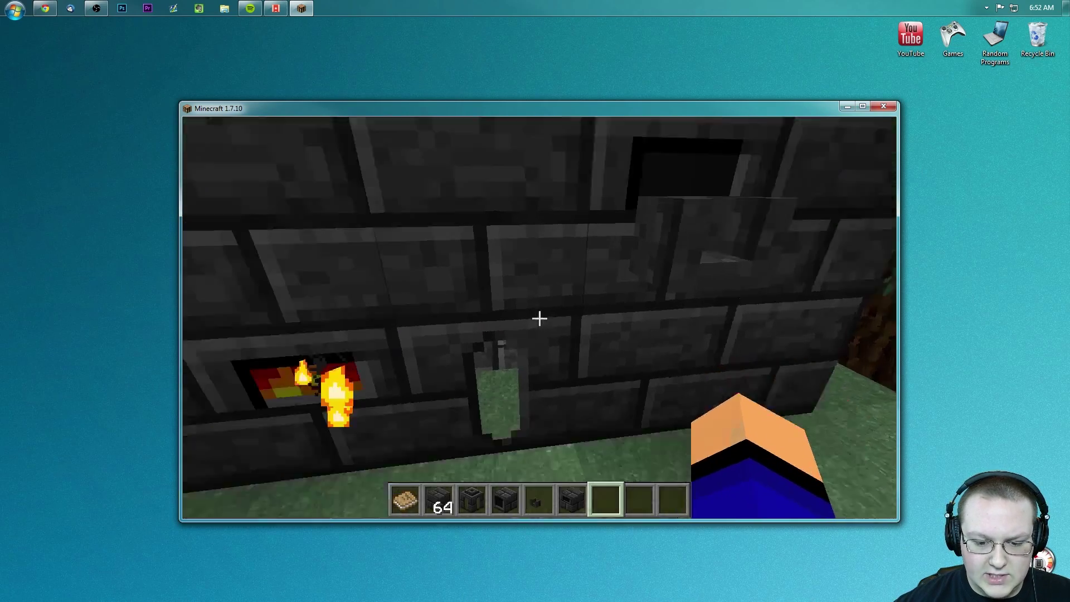
pyautogui.rightClick(540, 318)
pyautogui.press('Escape')
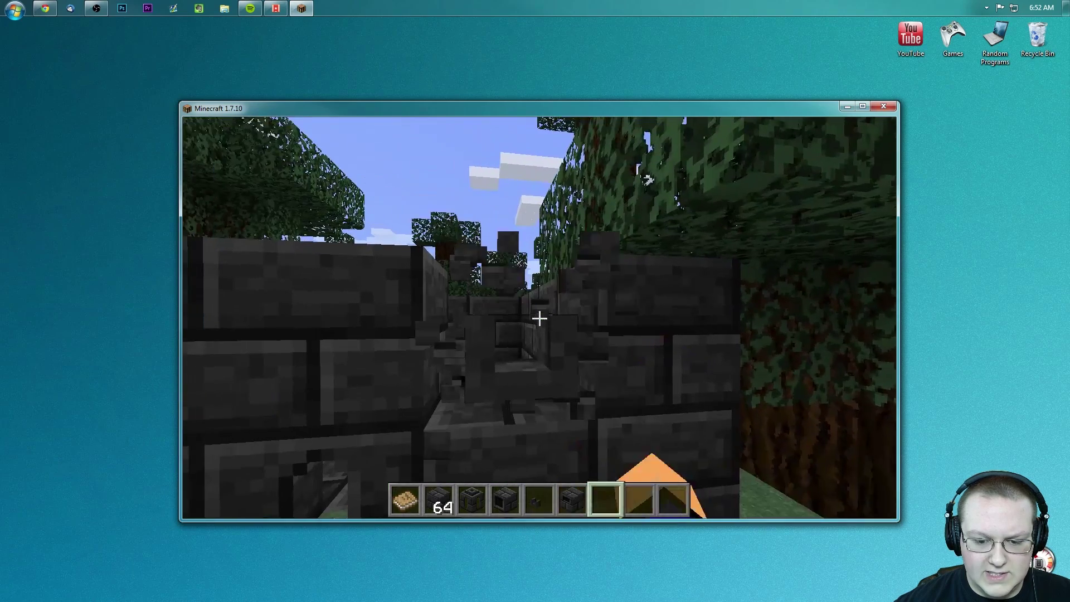
# Search the creative inventory for "dra" to identify the drain block.
pyautogui.write('e')
pyautogui.write('der')
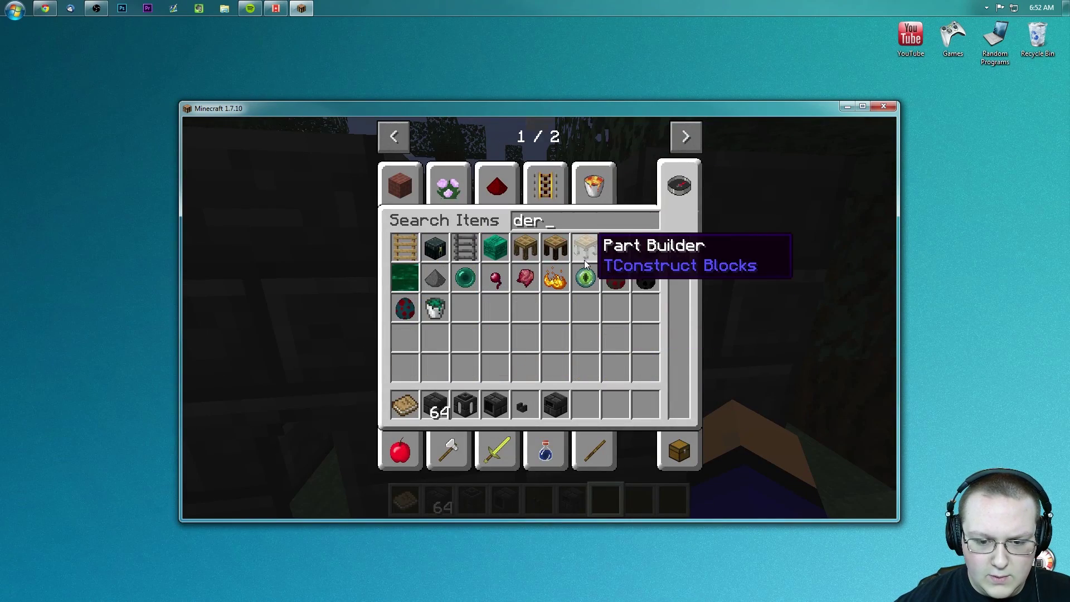
pyautogui.press('BackSpace')
pyautogui.press('BackSpace')
pyautogui.write('ra')
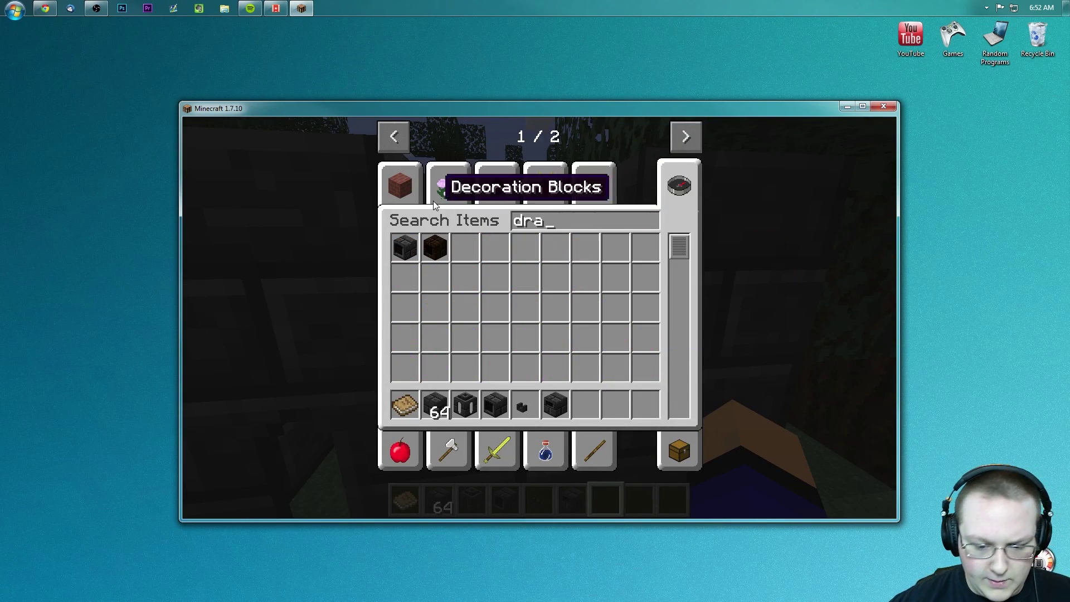
pyautogui.press('Escape')
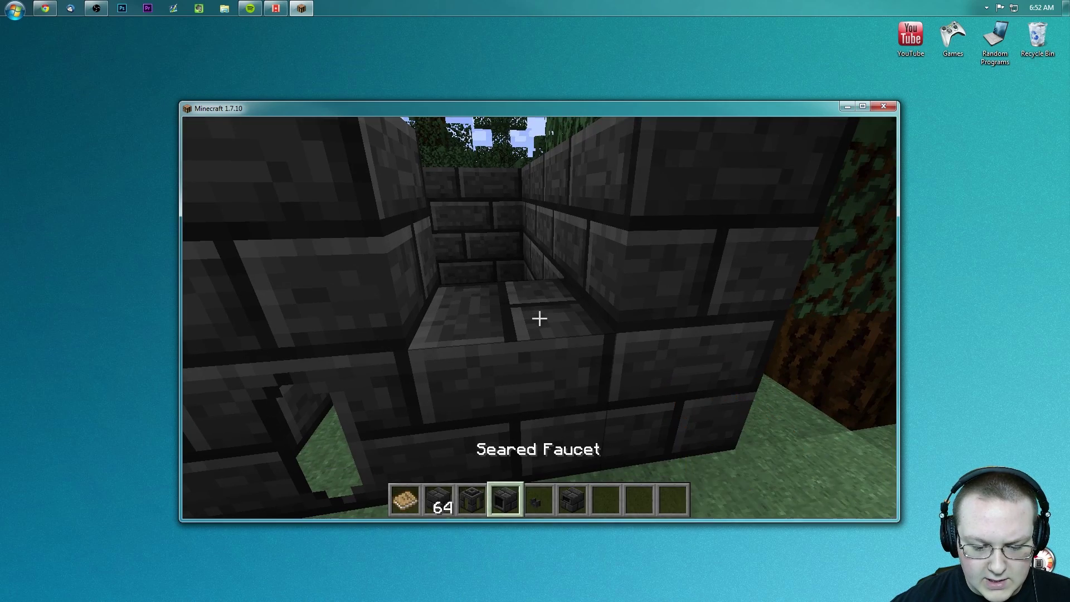
# Place the drain block in the gap of the front wall's upper layer and attach a Seared Faucet to it.
pyautogui.rightClick(540, 318)
pyautogui.press('s')
pyautogui.scroll(-1, 539, 318)
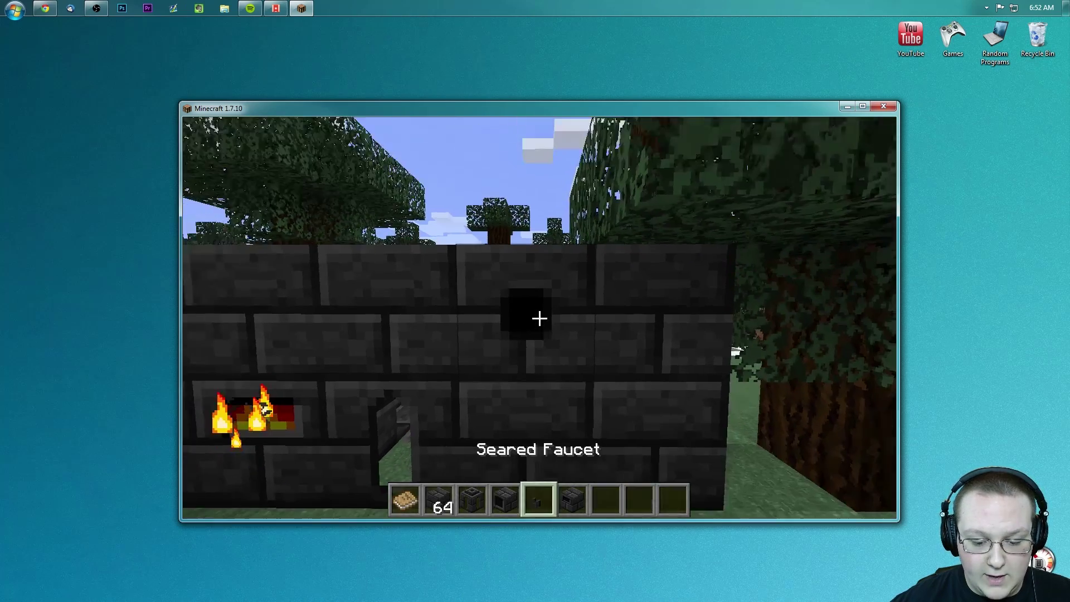
pyautogui.press('e')
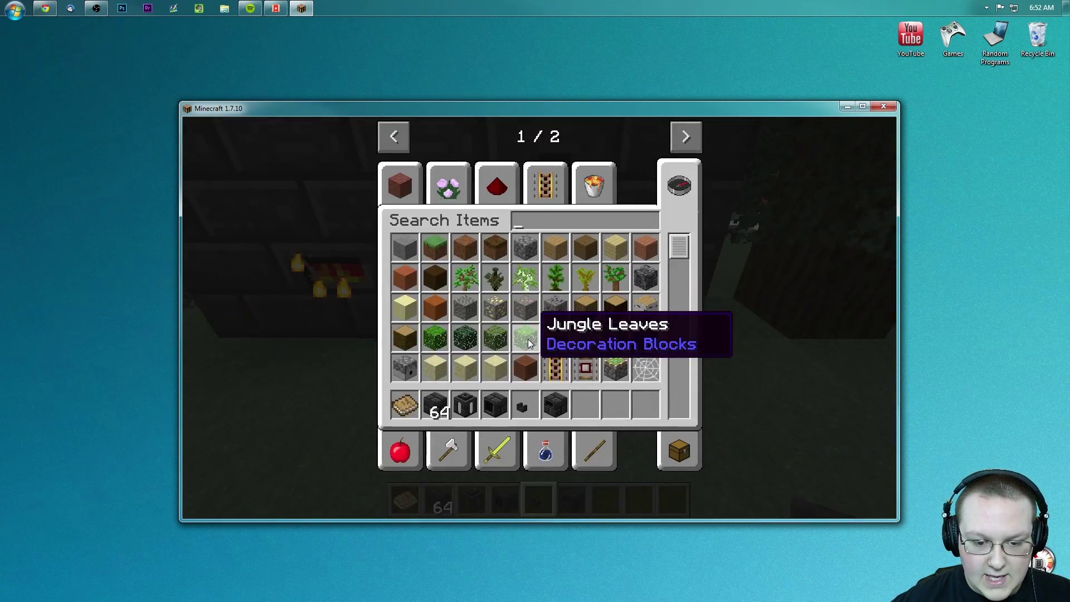
pyautogui.press('Escape')
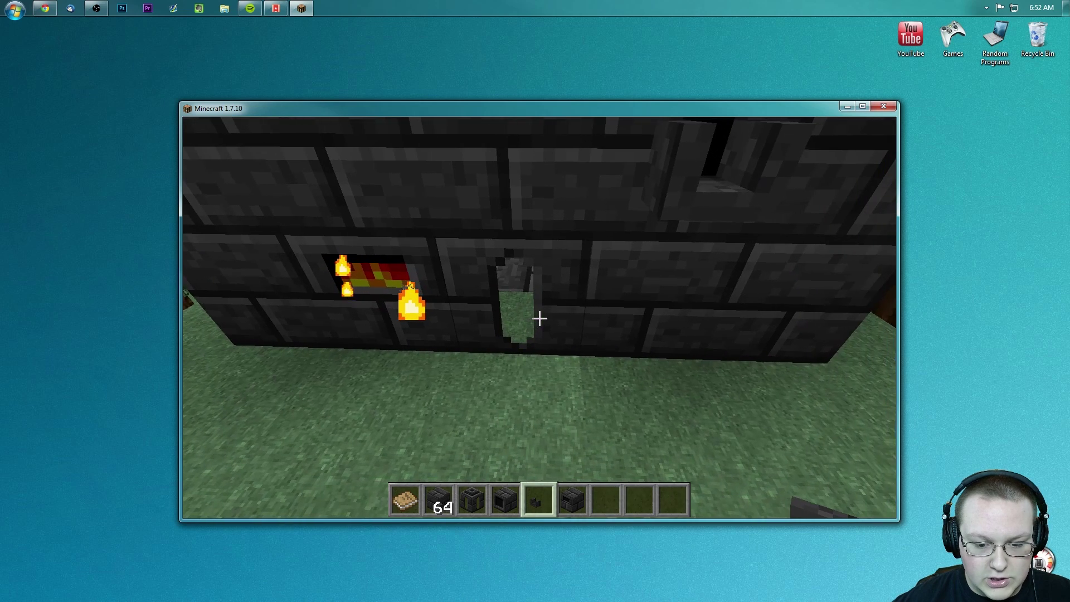
pyautogui.rightClick(540, 318)
pyautogui.press('Escape')
pyautogui.press('e')
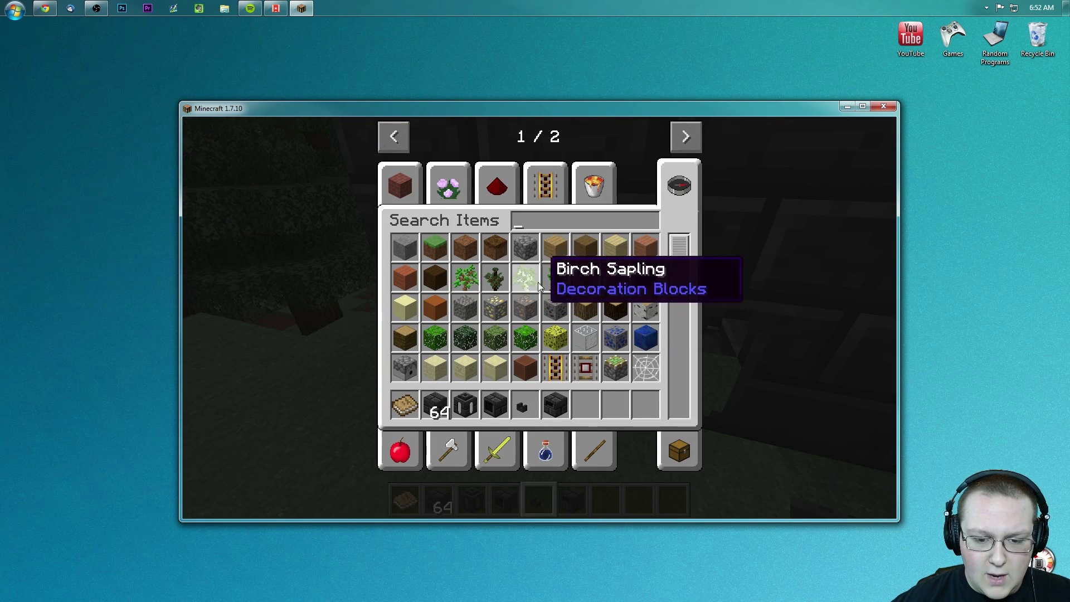
pyautogui.write('iro')
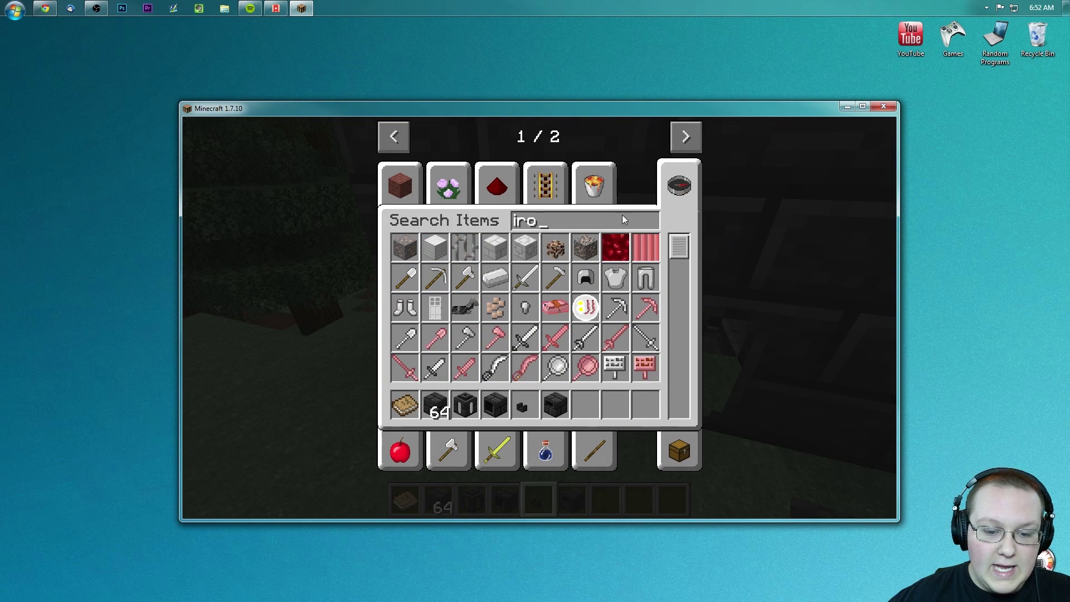
pyautogui.click(496, 245)
pyautogui.press('Escape')
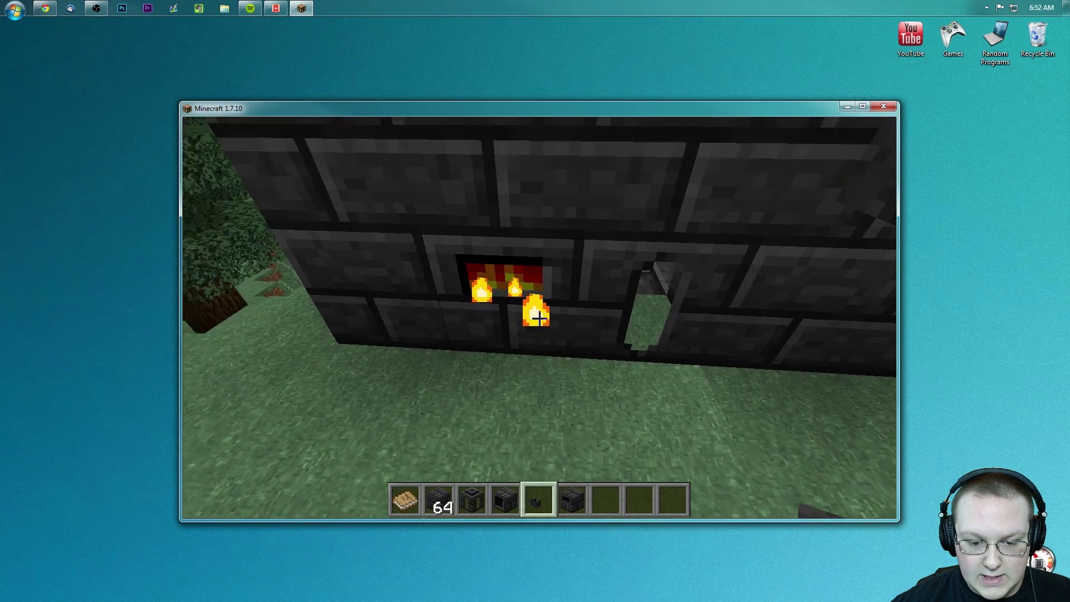
# Take a Block of Iron from the creative inventory and put it into the first slot of the Smeltery.
pyautogui.press('e')
pyautogui.write('ir')
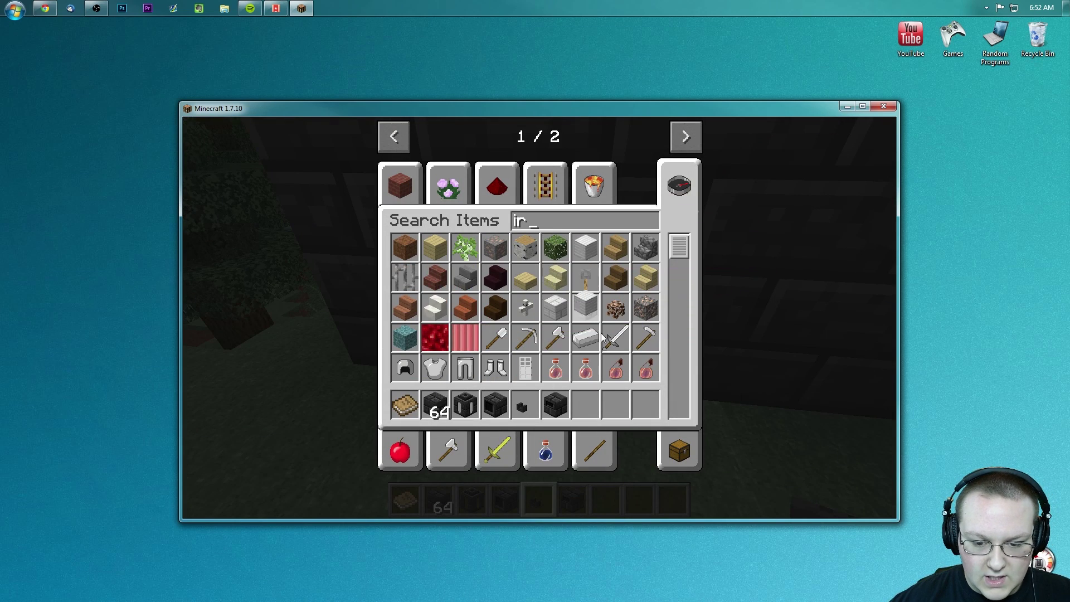
pyautogui.click(598, 405)
pyautogui.press('Escape')
pyautogui.rightClick(538, 317)
pyautogui.keyDown('shift'); pyautogui.click(670, 430); pyautogui.keyUp('shift')
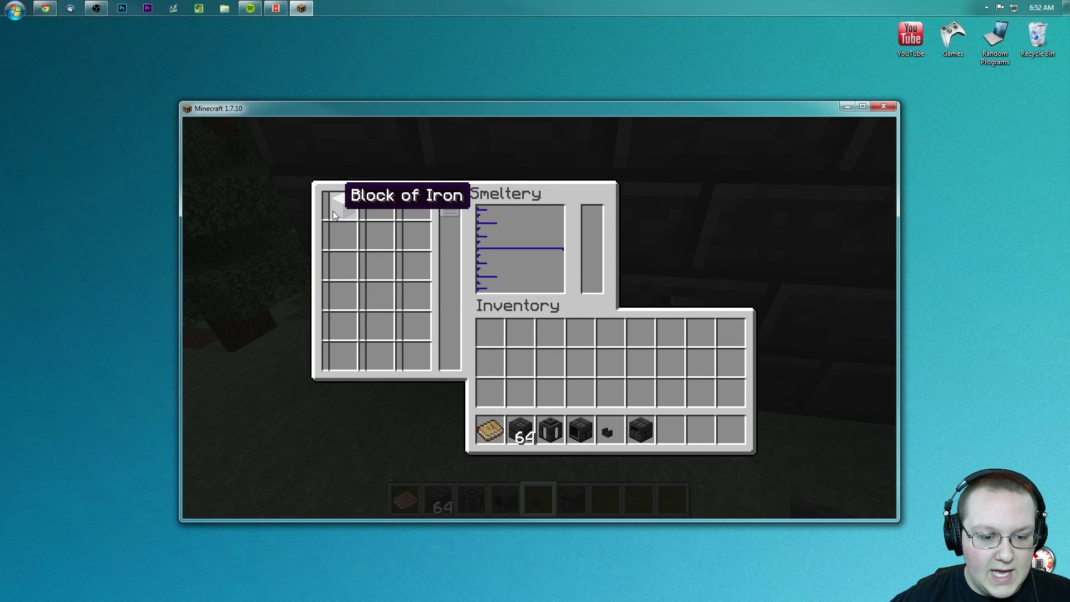
# Search the creative inventory for "lava", add a Lava Bucket to the hotbar and hold it.
pyautogui.press('Escape')
pyautogui.write('elavaa')
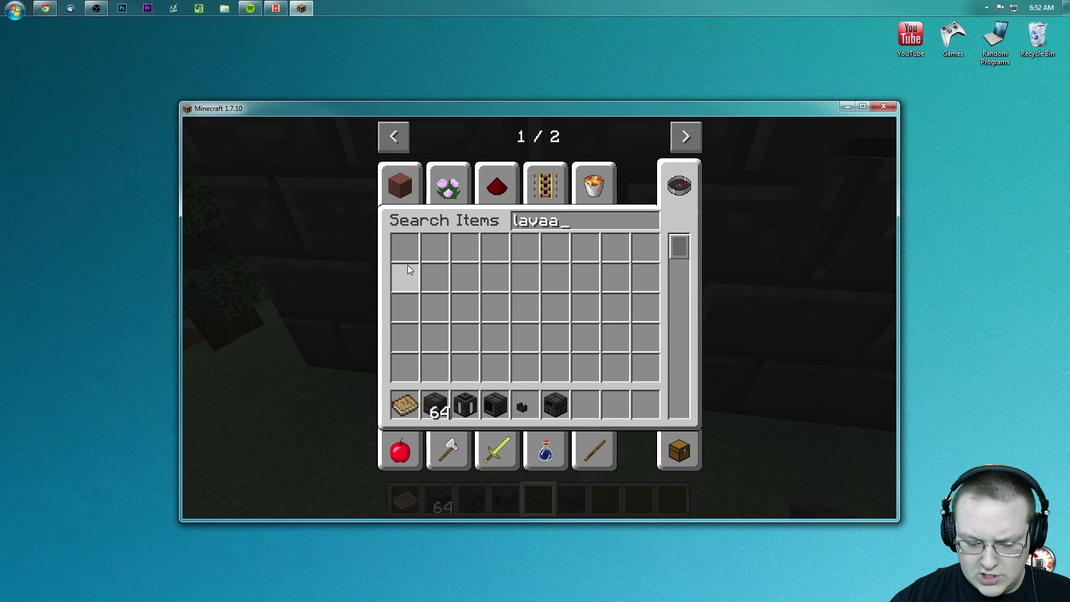
pyautogui.press('BackSpace')
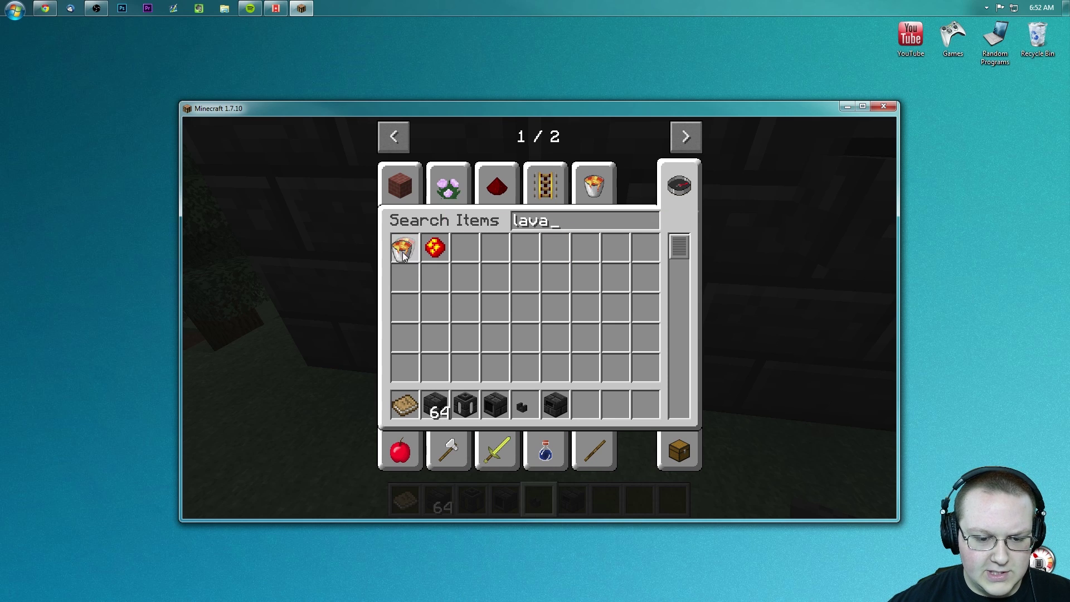
pyautogui.click(582, 403)
pyautogui.press('e')
pyautogui.scroll(-2, 539, 318)
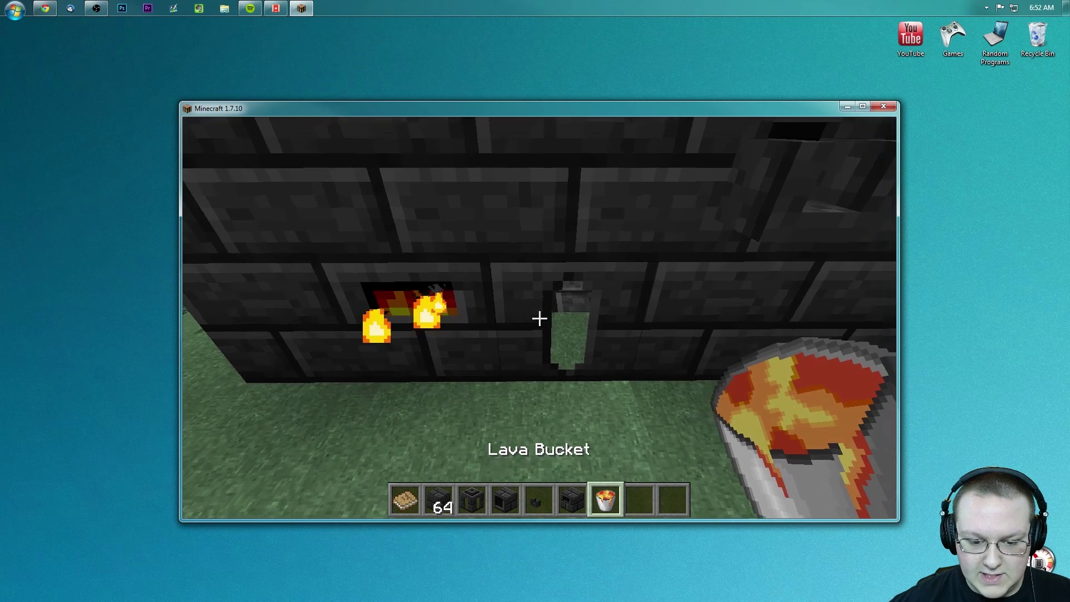
# Fill the Seared Tank in the front wall with lava and check the Smeltery interface.
pyautogui.rightClick(539, 318)
pyautogui.rightClick(539, 318)
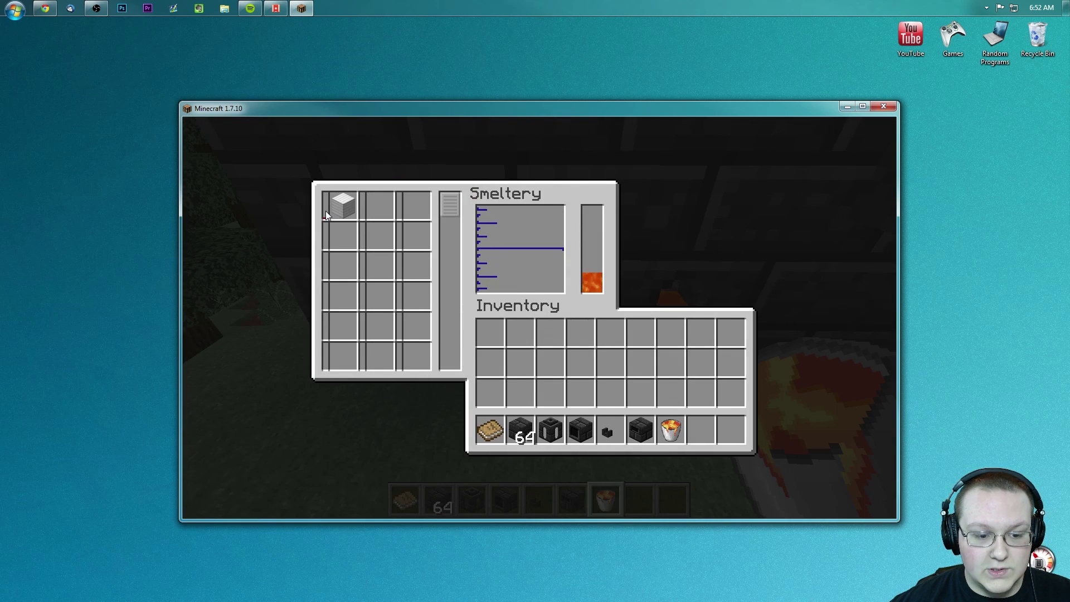
pyautogui.press('e')
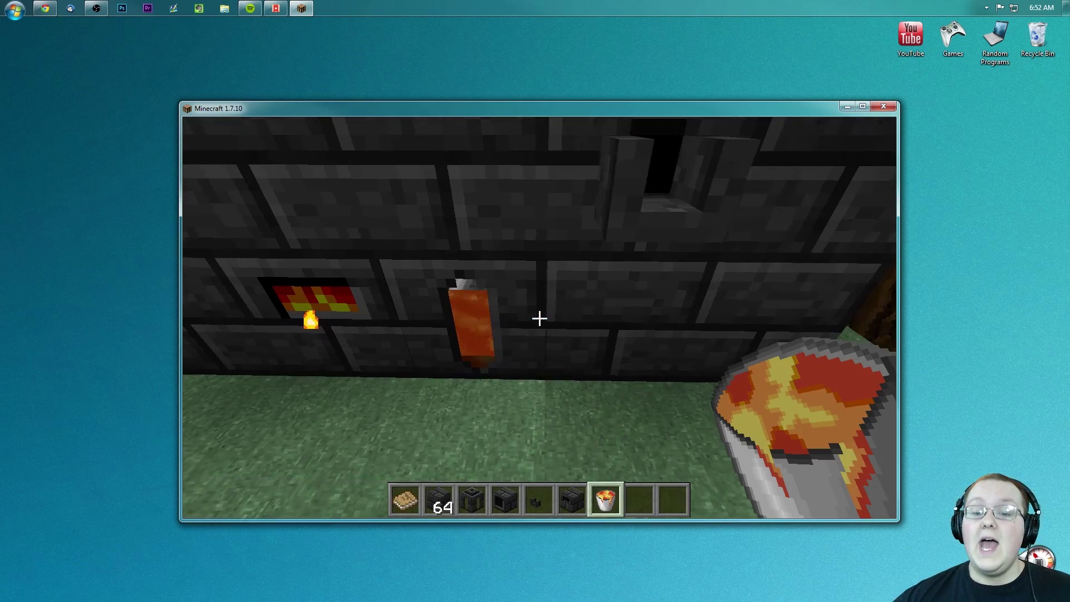
# Examine the iron block inside the smeltery from above and check the Smeltery interface again.
pyautogui.press('space')
pyautogui.press('s')
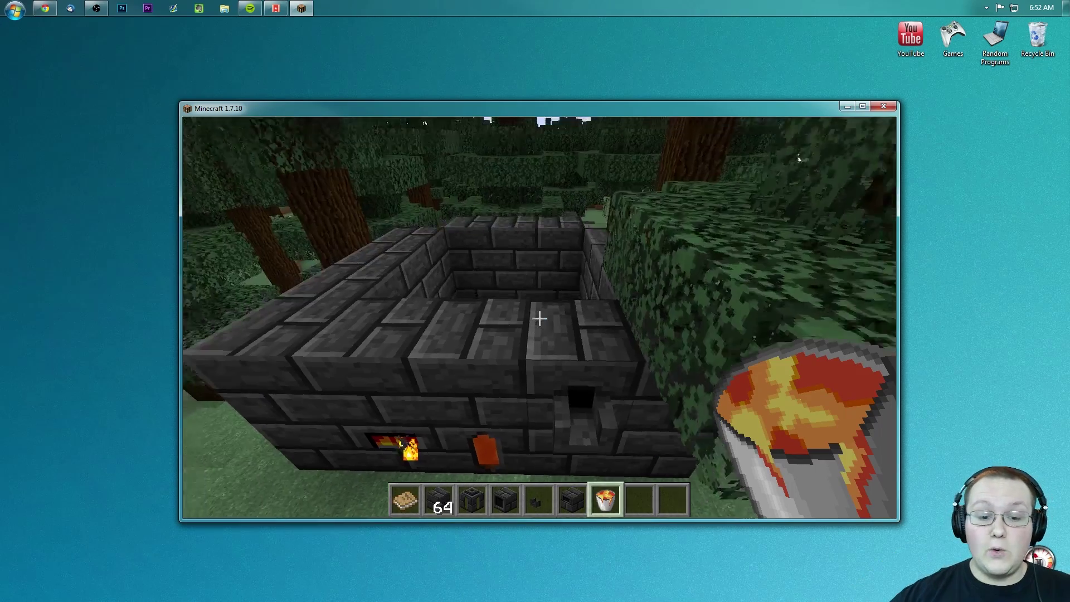
pyautogui.press('w')
pyautogui.press('space')
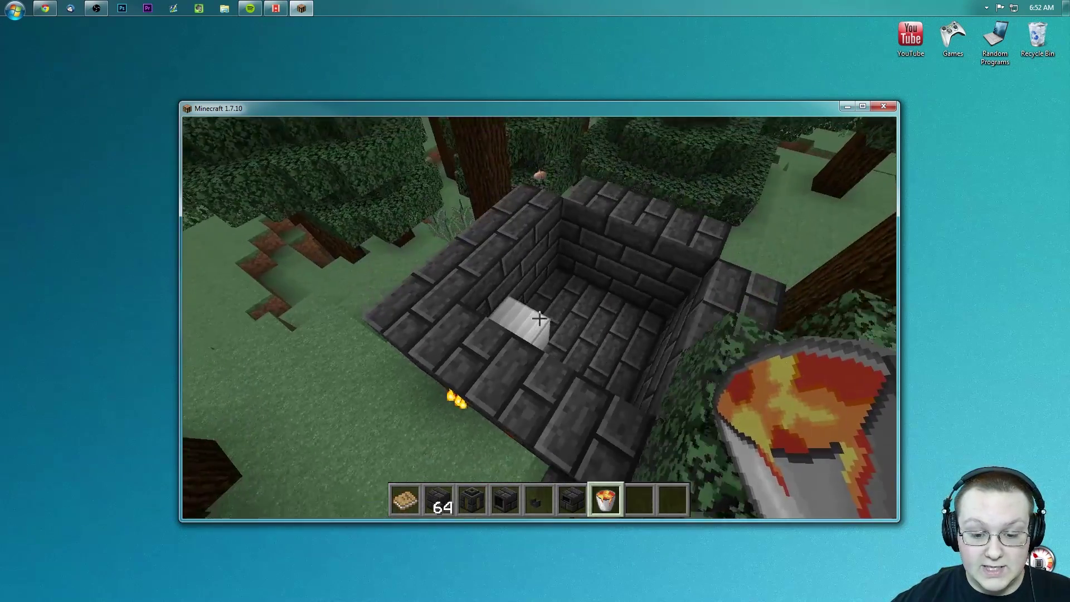
pyautogui.press('w')
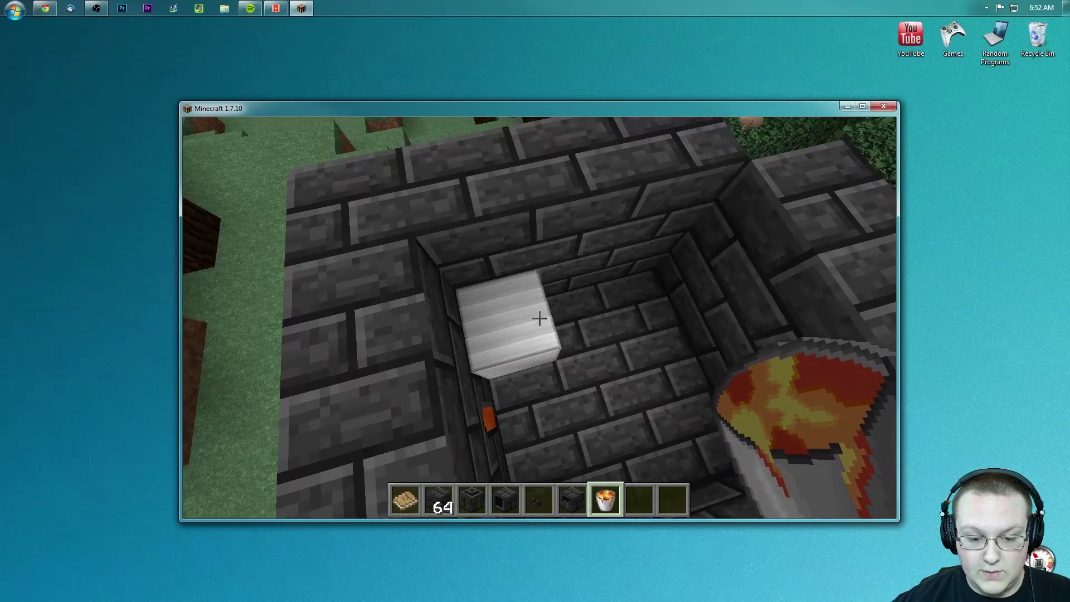
pyautogui.press('a')
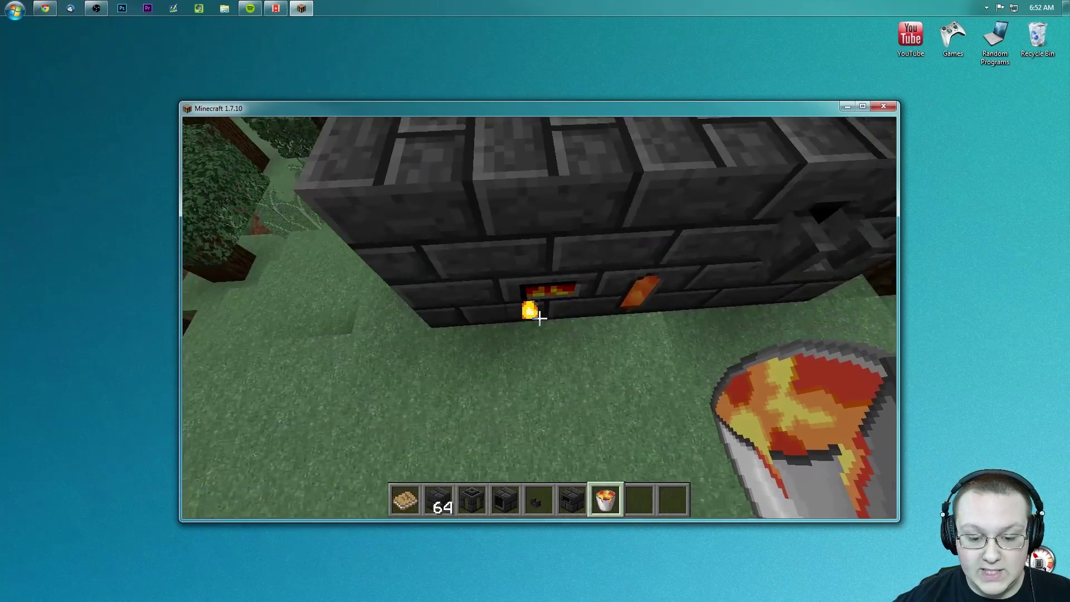
pyautogui.rightClick(540, 317)
pyautogui.press('Escape')
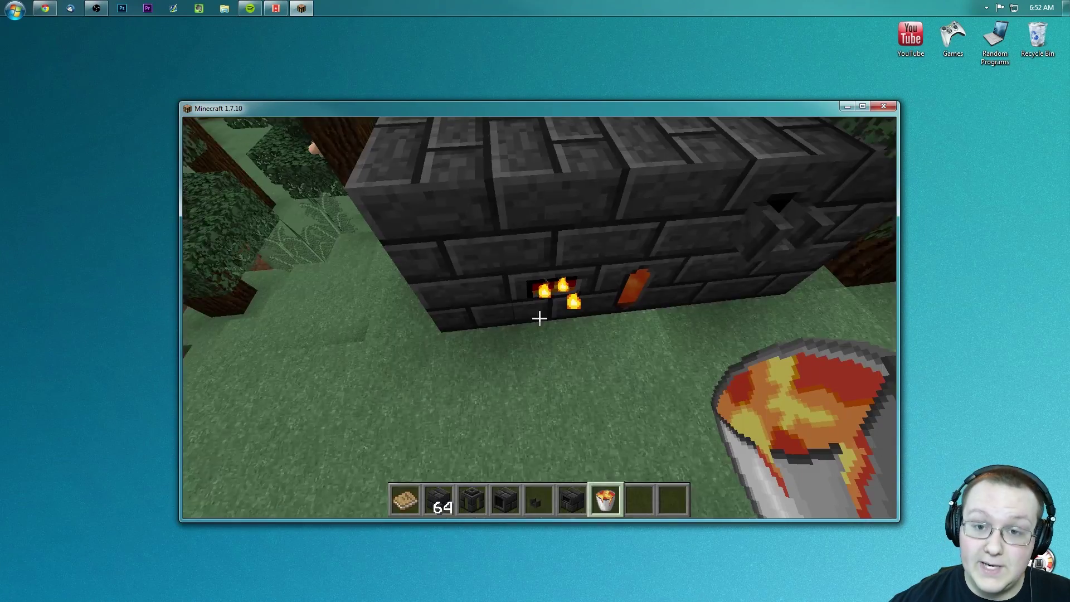
pyautogui.press('w')
pyautogui.press('s')
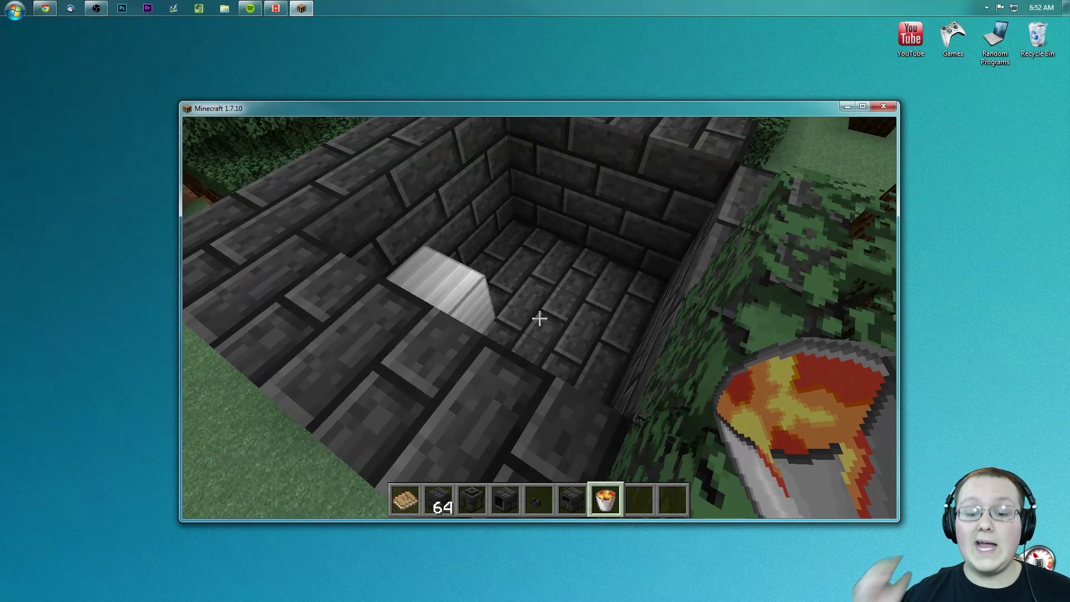